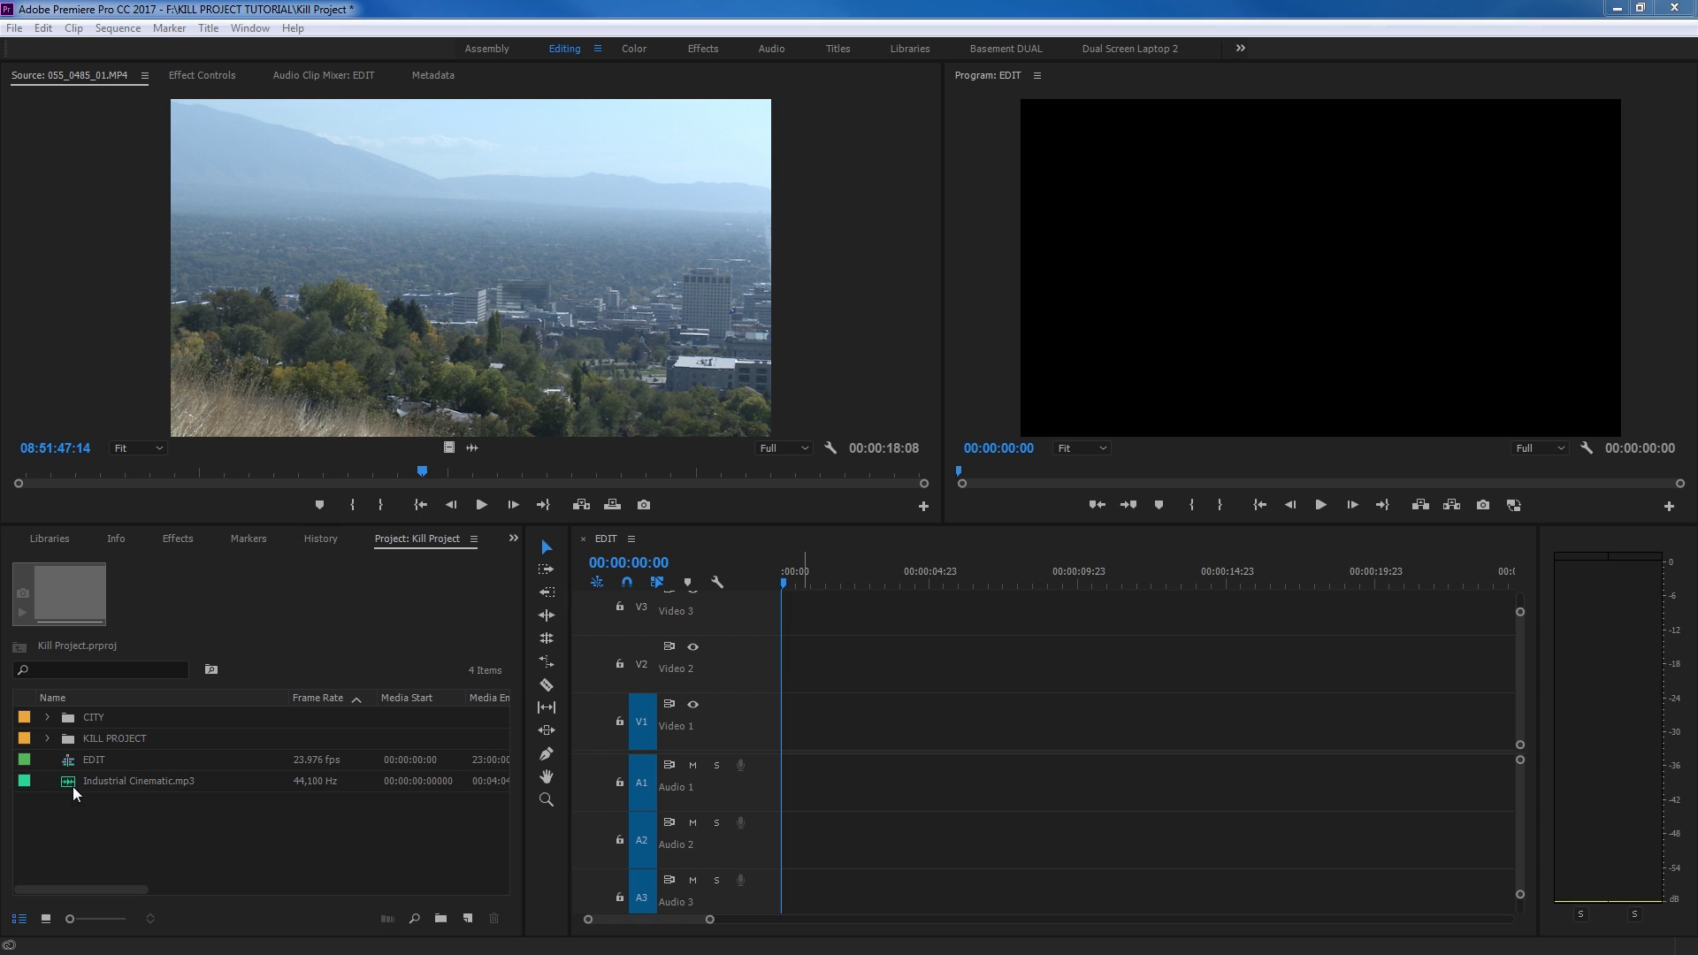
Drag Industrial Cinematic.mp3 onto track A1 at 00:00:00:00 of the EDIT sequence
{"action": "left_click_drag", "start_coordinate": [72, 786], "coordinate": [769, 801]}
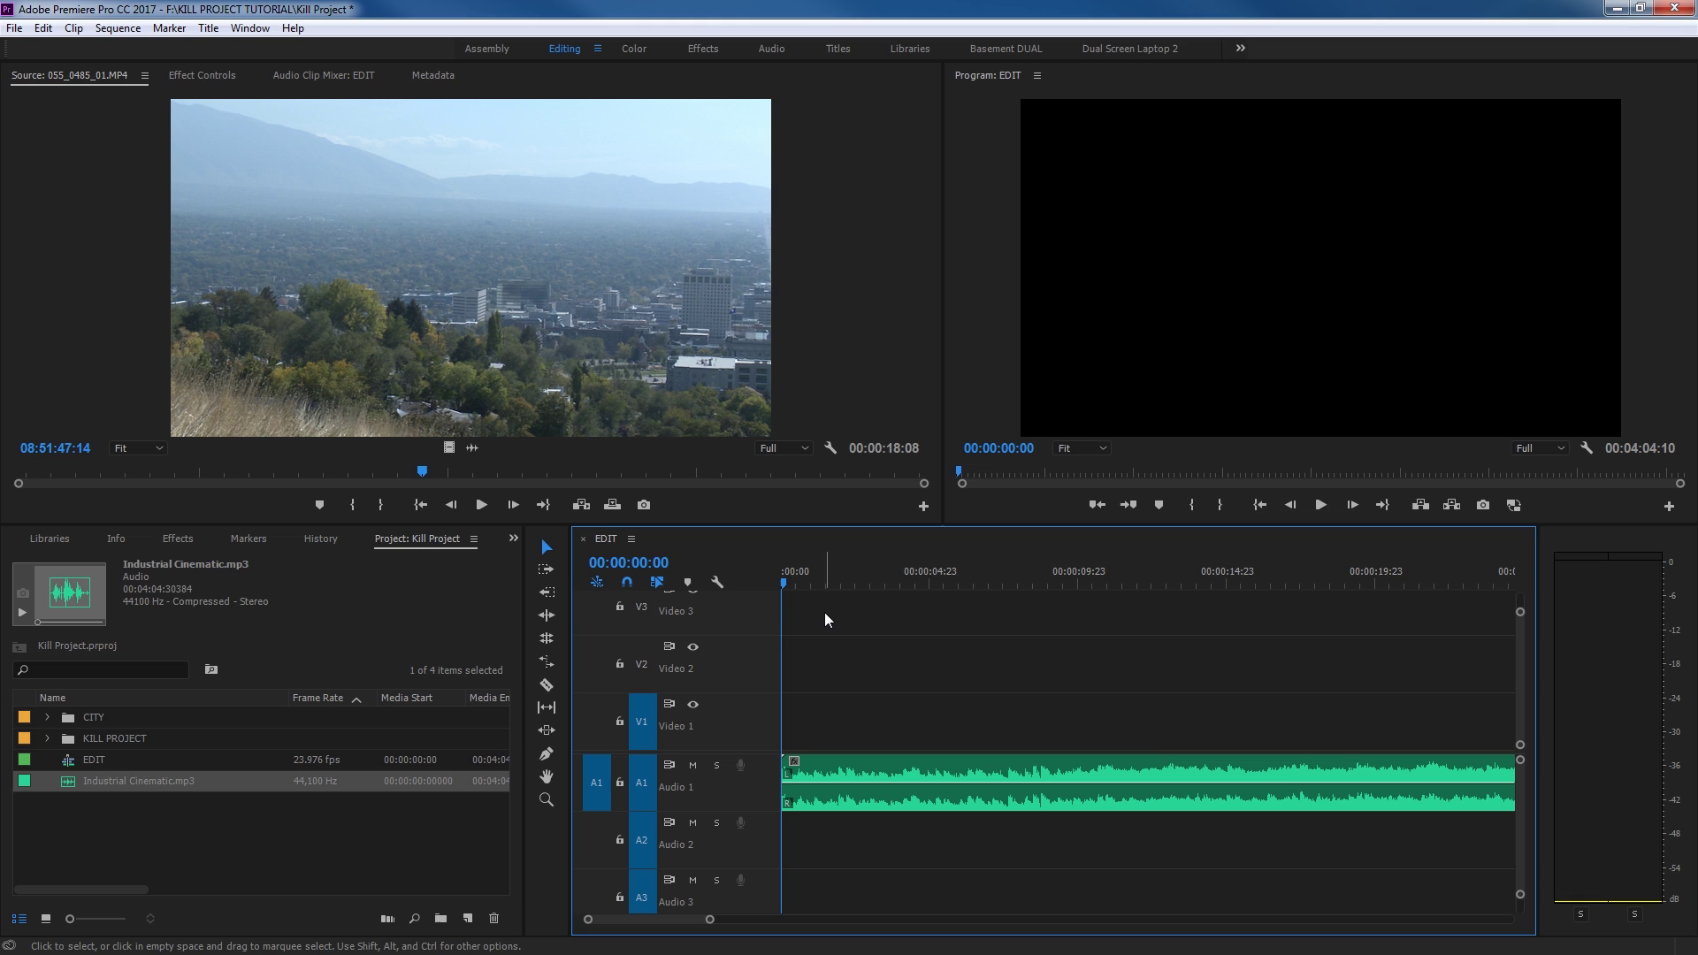
Undo a trial marker at 00:00:06:05 and add one marker at 00:00:00:00 instead
{"action": "left_click", "coordinate": [965, 577]}
{"action": "key", "text": "m"}
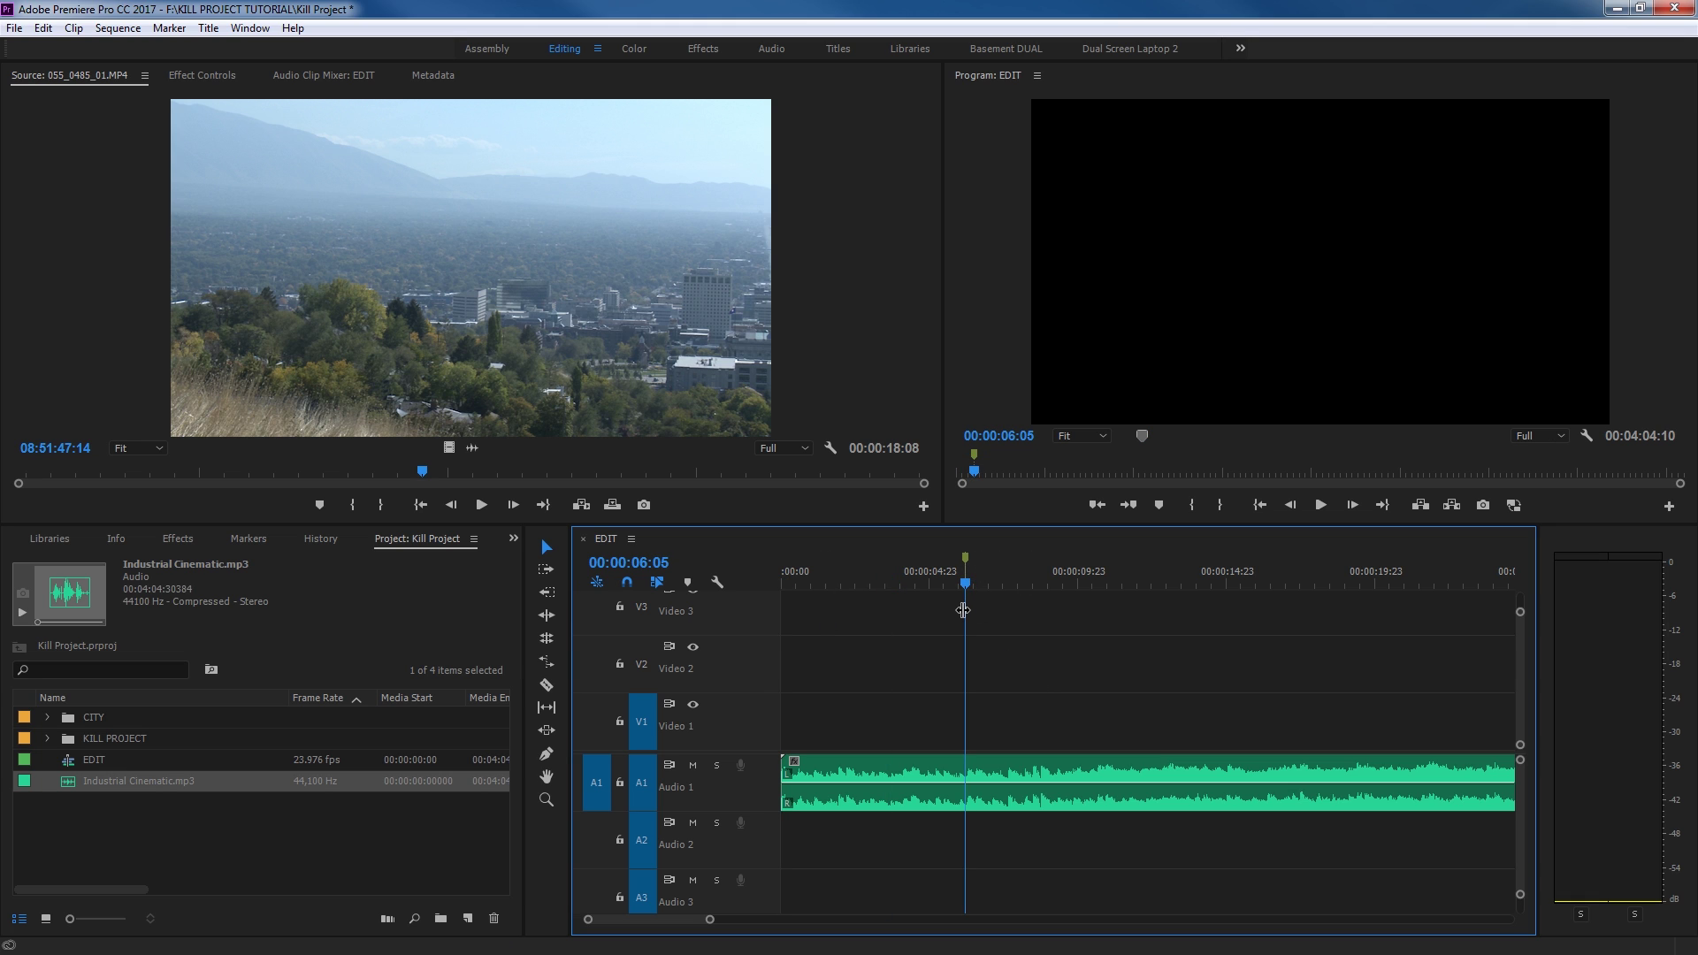
{"action": "key", "text": "ctrl+z"}
{"action": "left_click", "coordinate": [902, 583]}
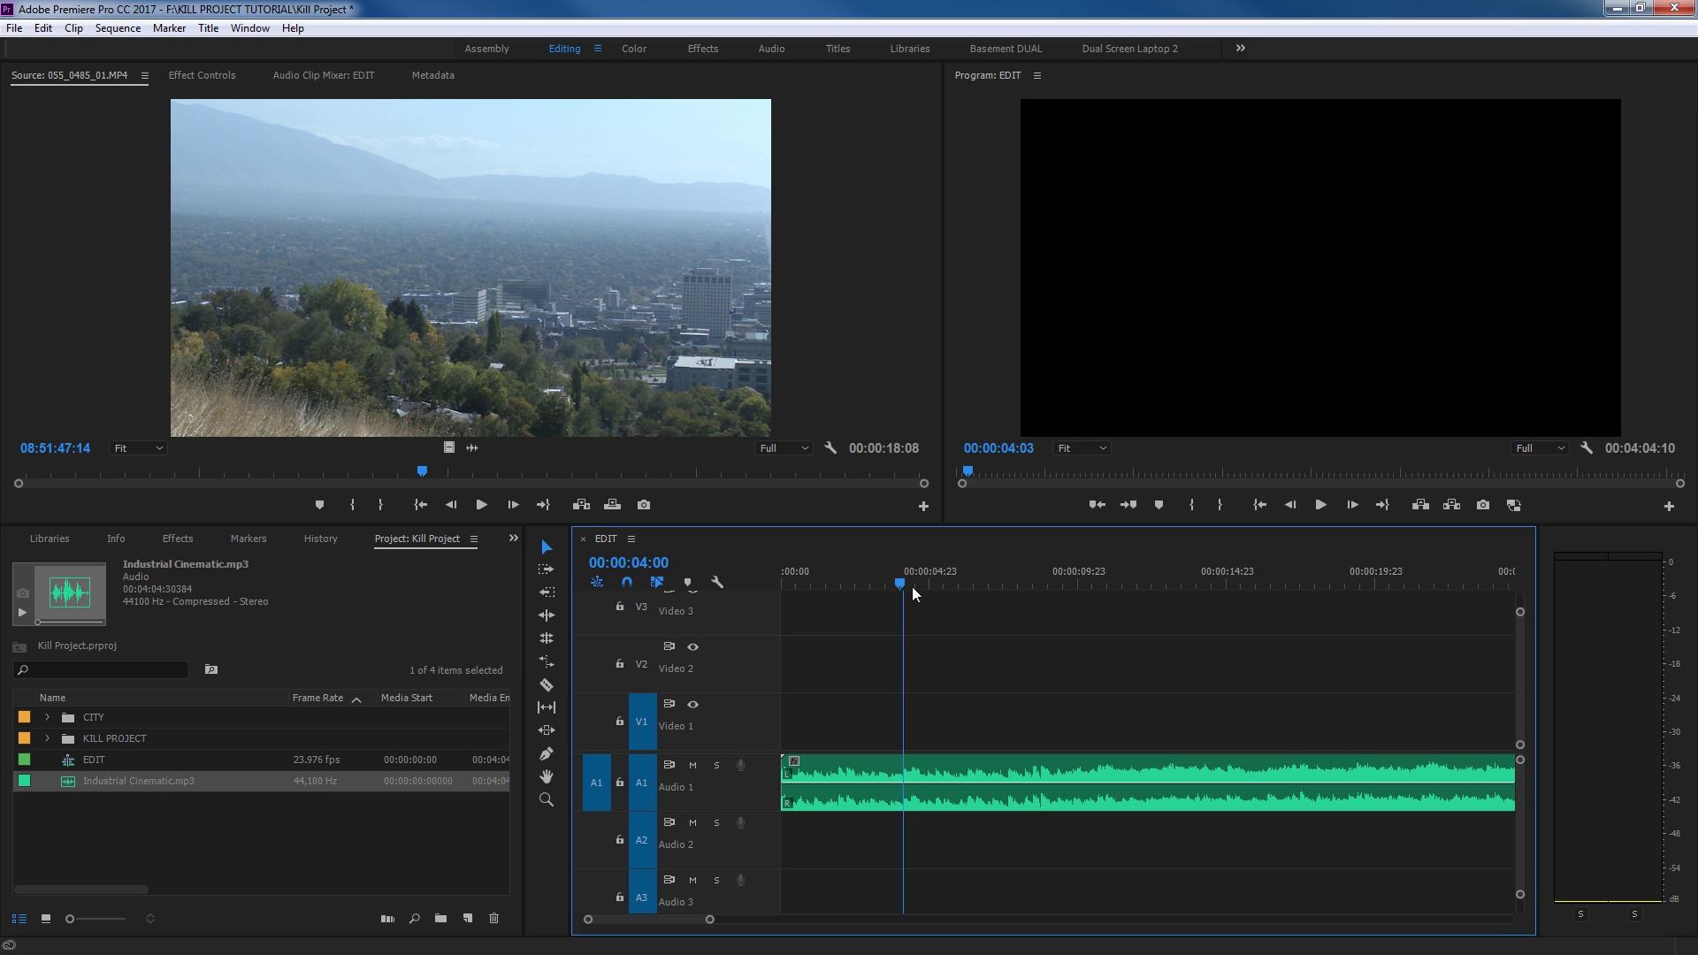
{"action": "key", "text": "Home"}
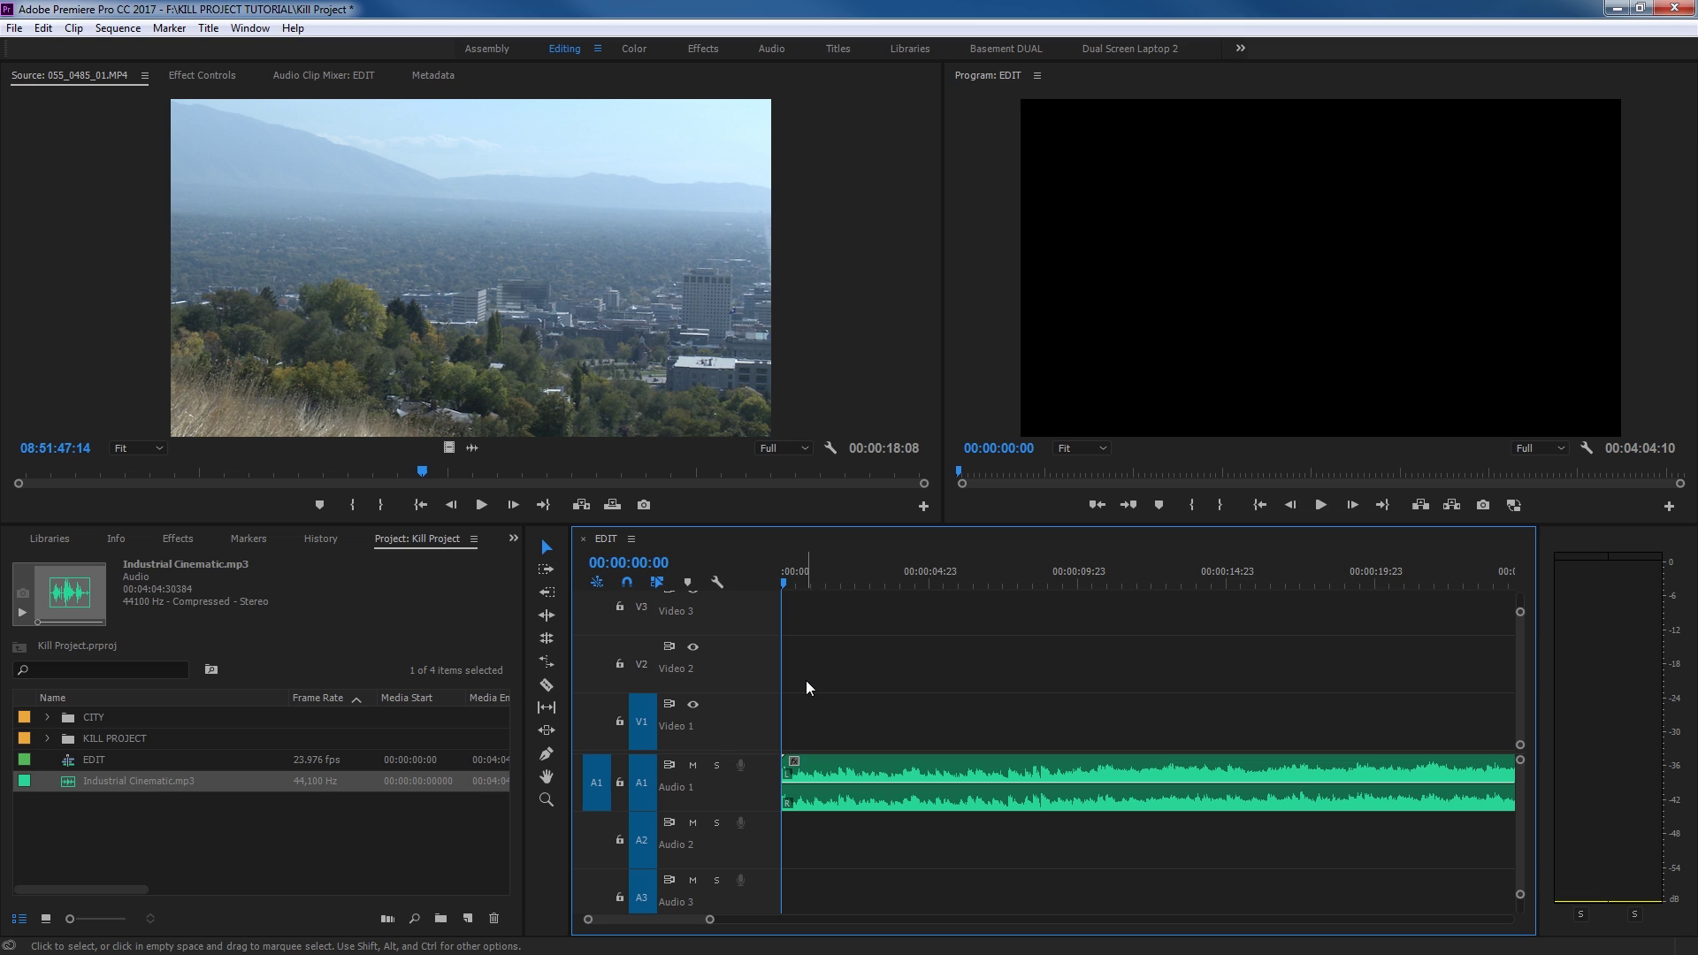
{"action": "key", "text": "m"}
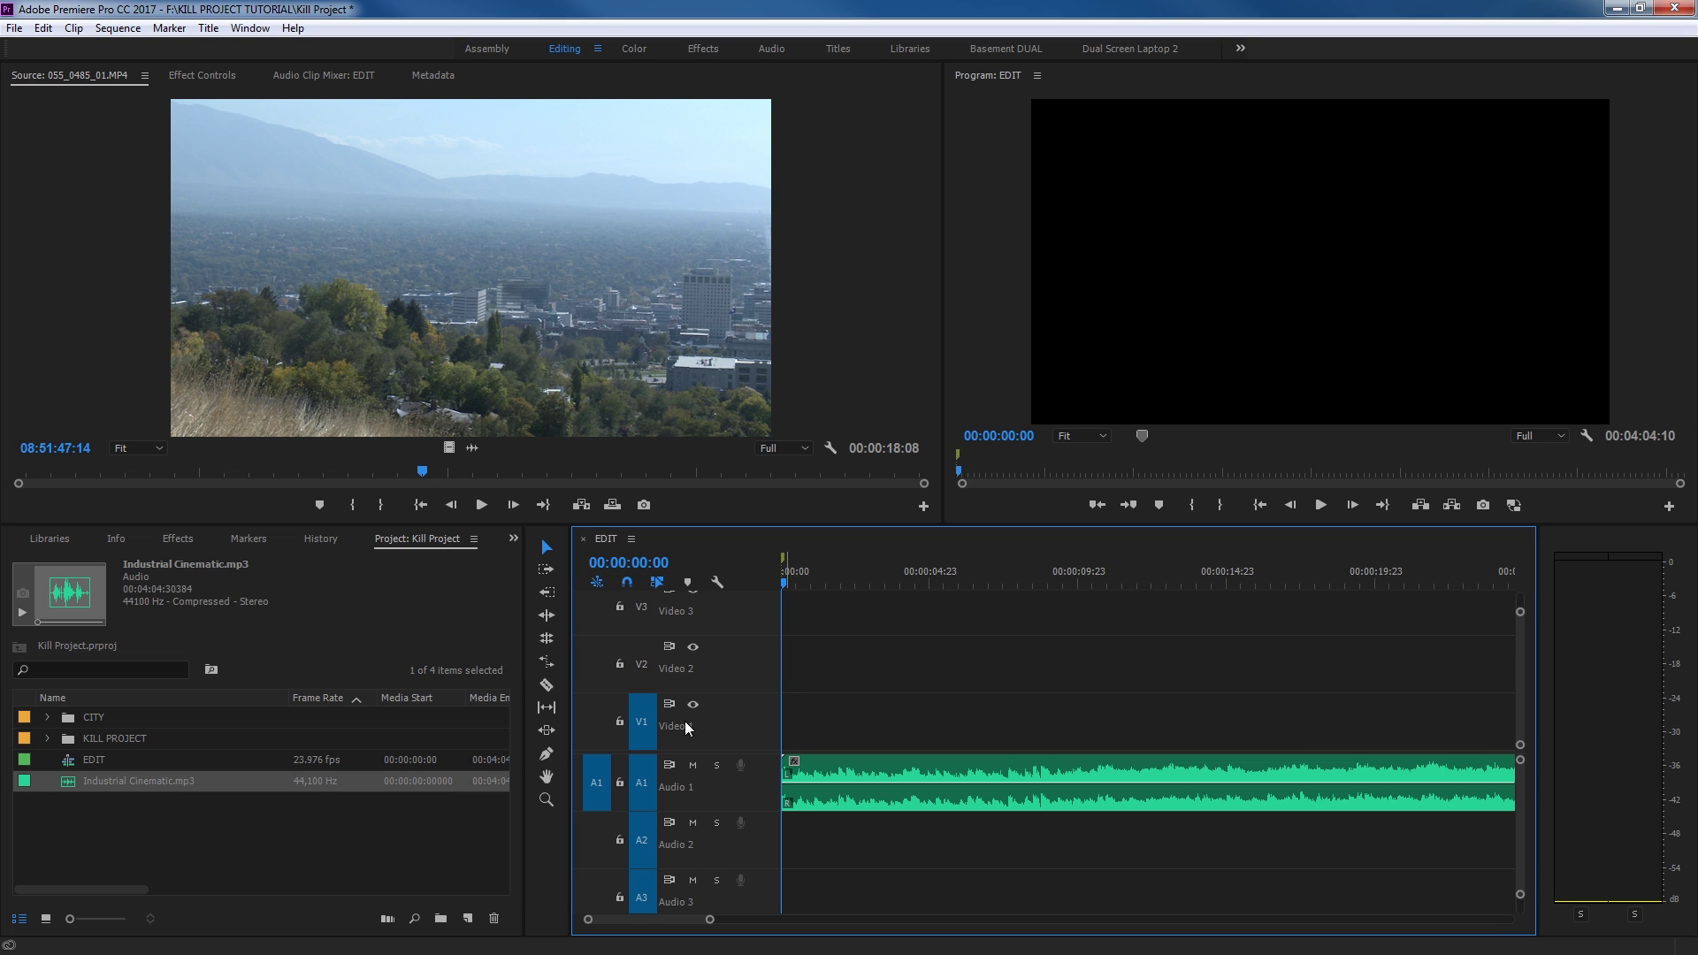
Expand Audio 1 and mark the beats over the first eight seconds during playback, then return to 00:00:00:00
{"action": "double_click", "coordinate": [737, 800]}
{"action": "key", "text": "="}
{"action": "key", "text": "="}
{"action": "key", "text": "="}
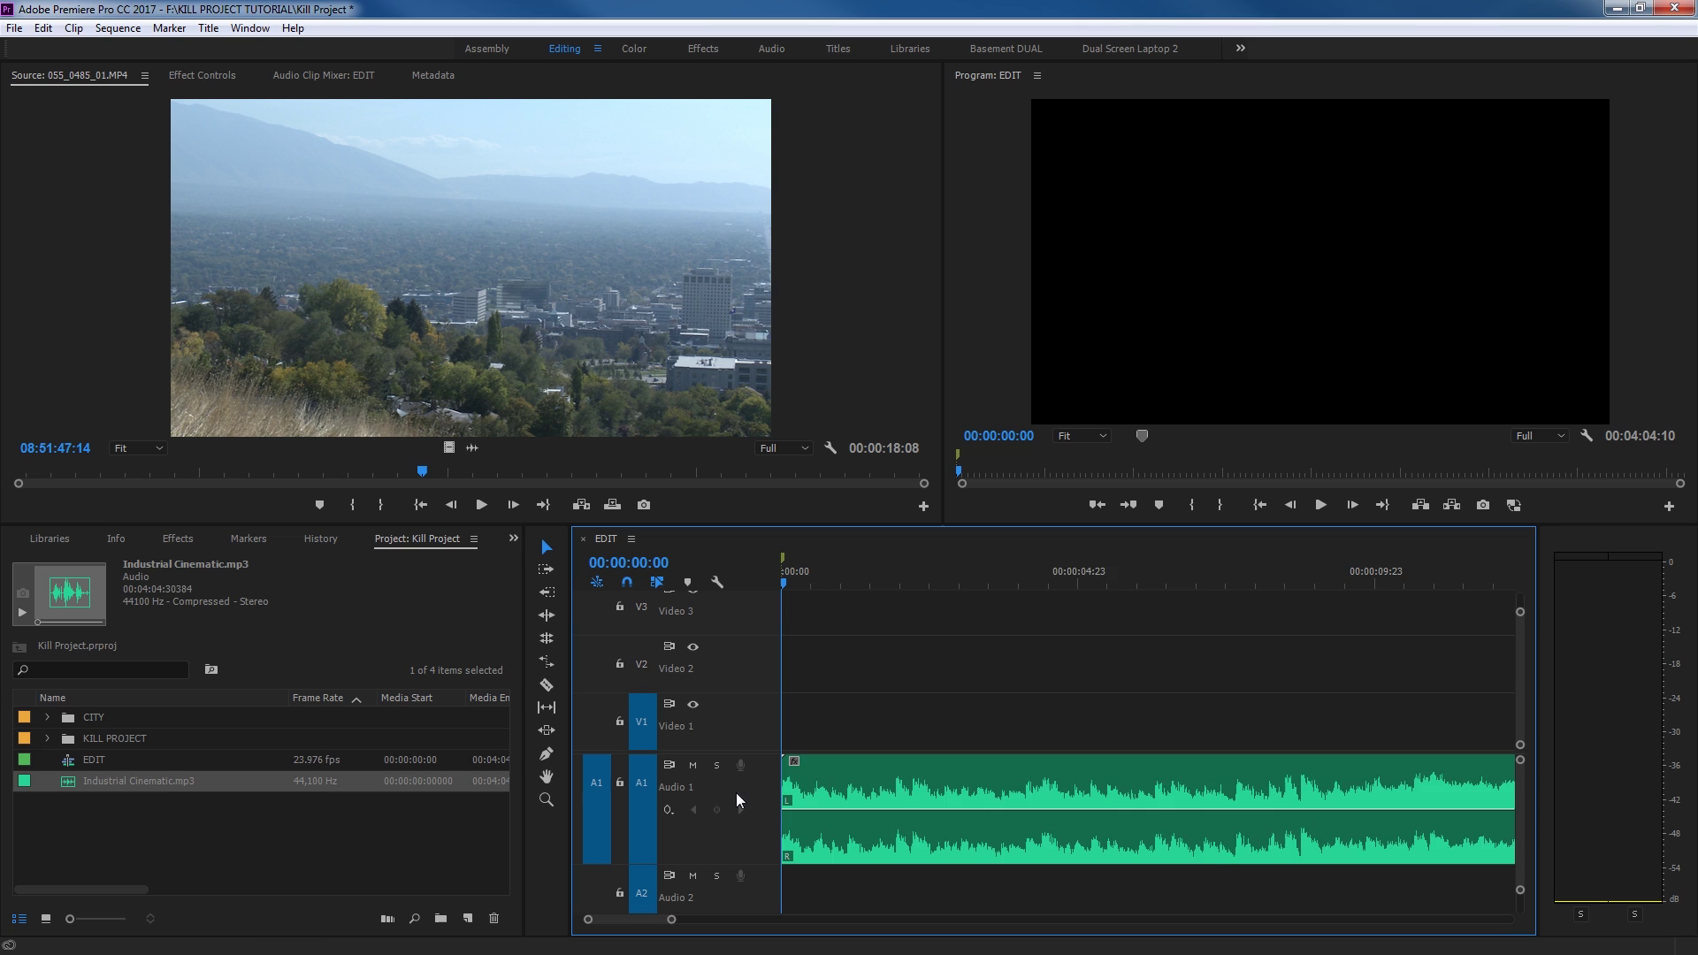
{"action": "key", "text": "="}
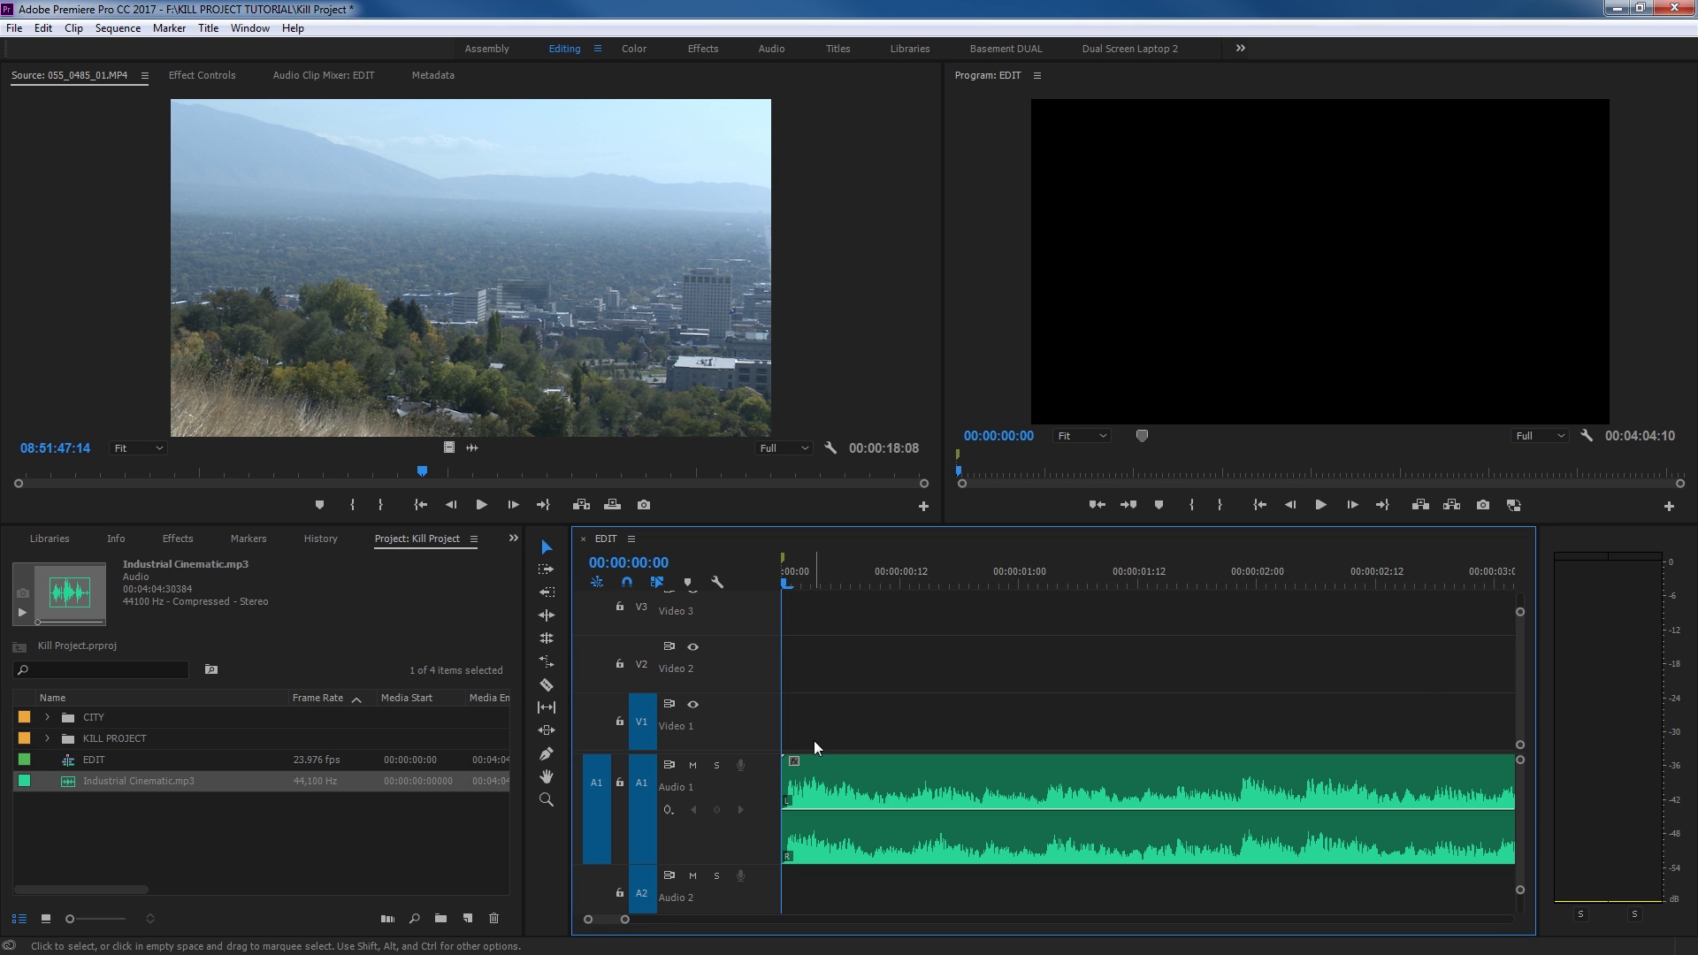
{"action": "key", "text": "space"}
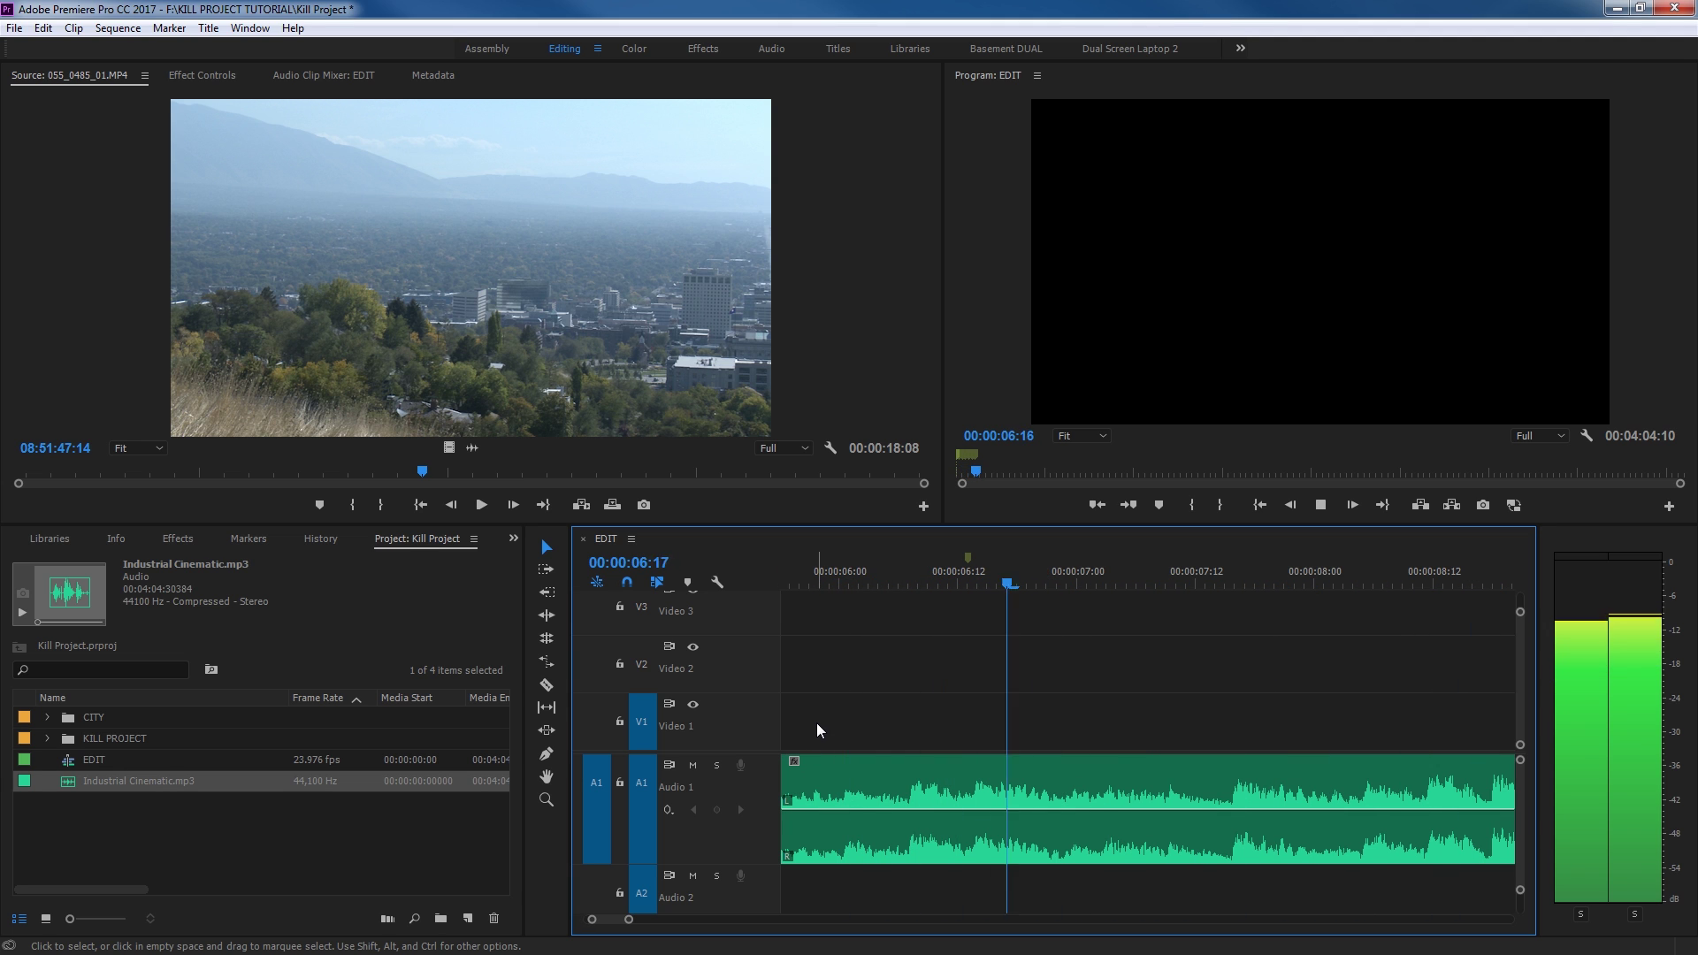
{"action": "key", "text": "space"}
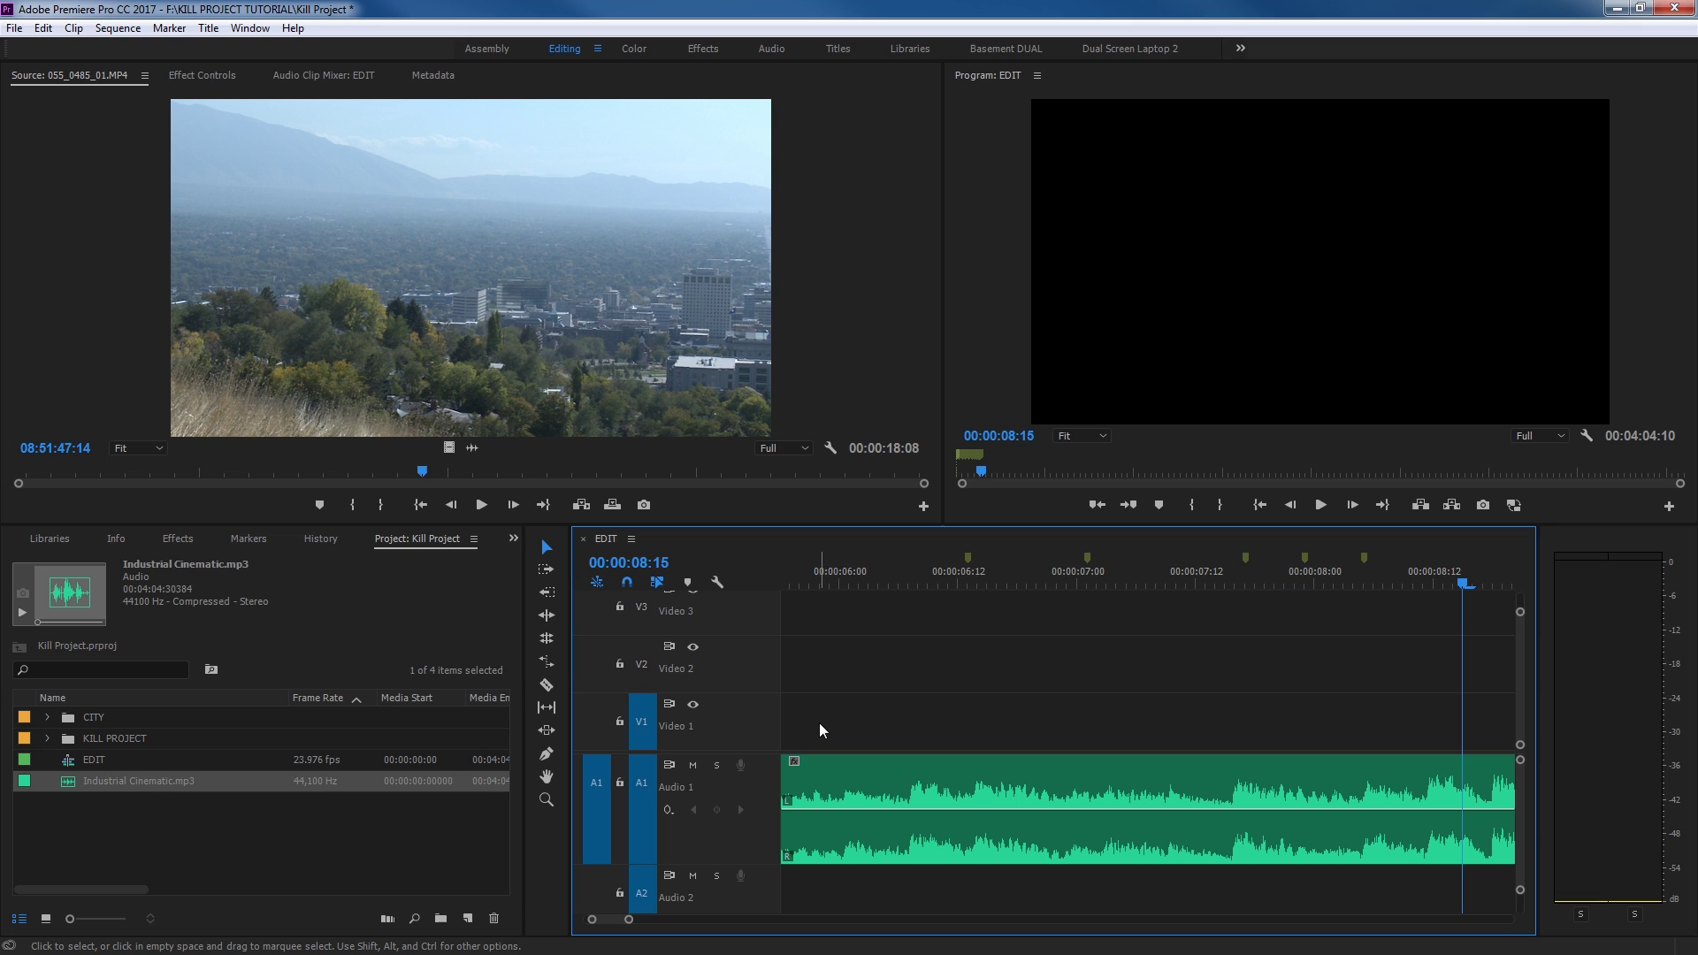
{"action": "key", "text": "backslash"}
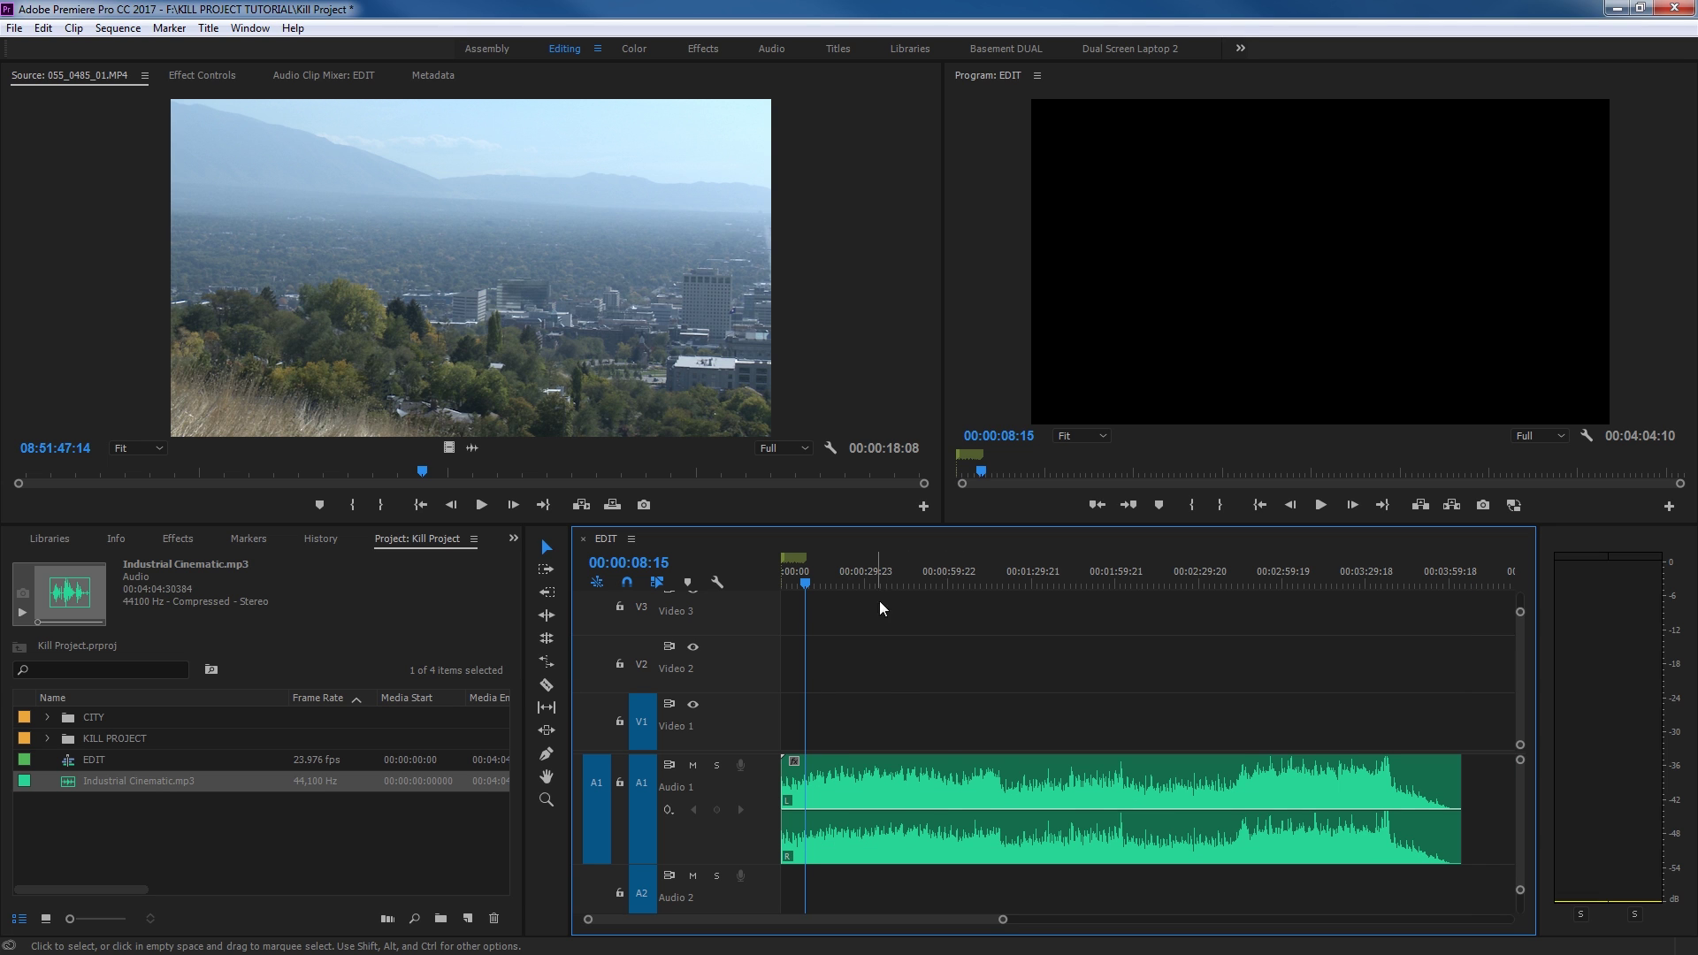
{"action": "key", "text": "equal"}
{"action": "key", "text": "equal"}
{"action": "key", "text": "equal"}
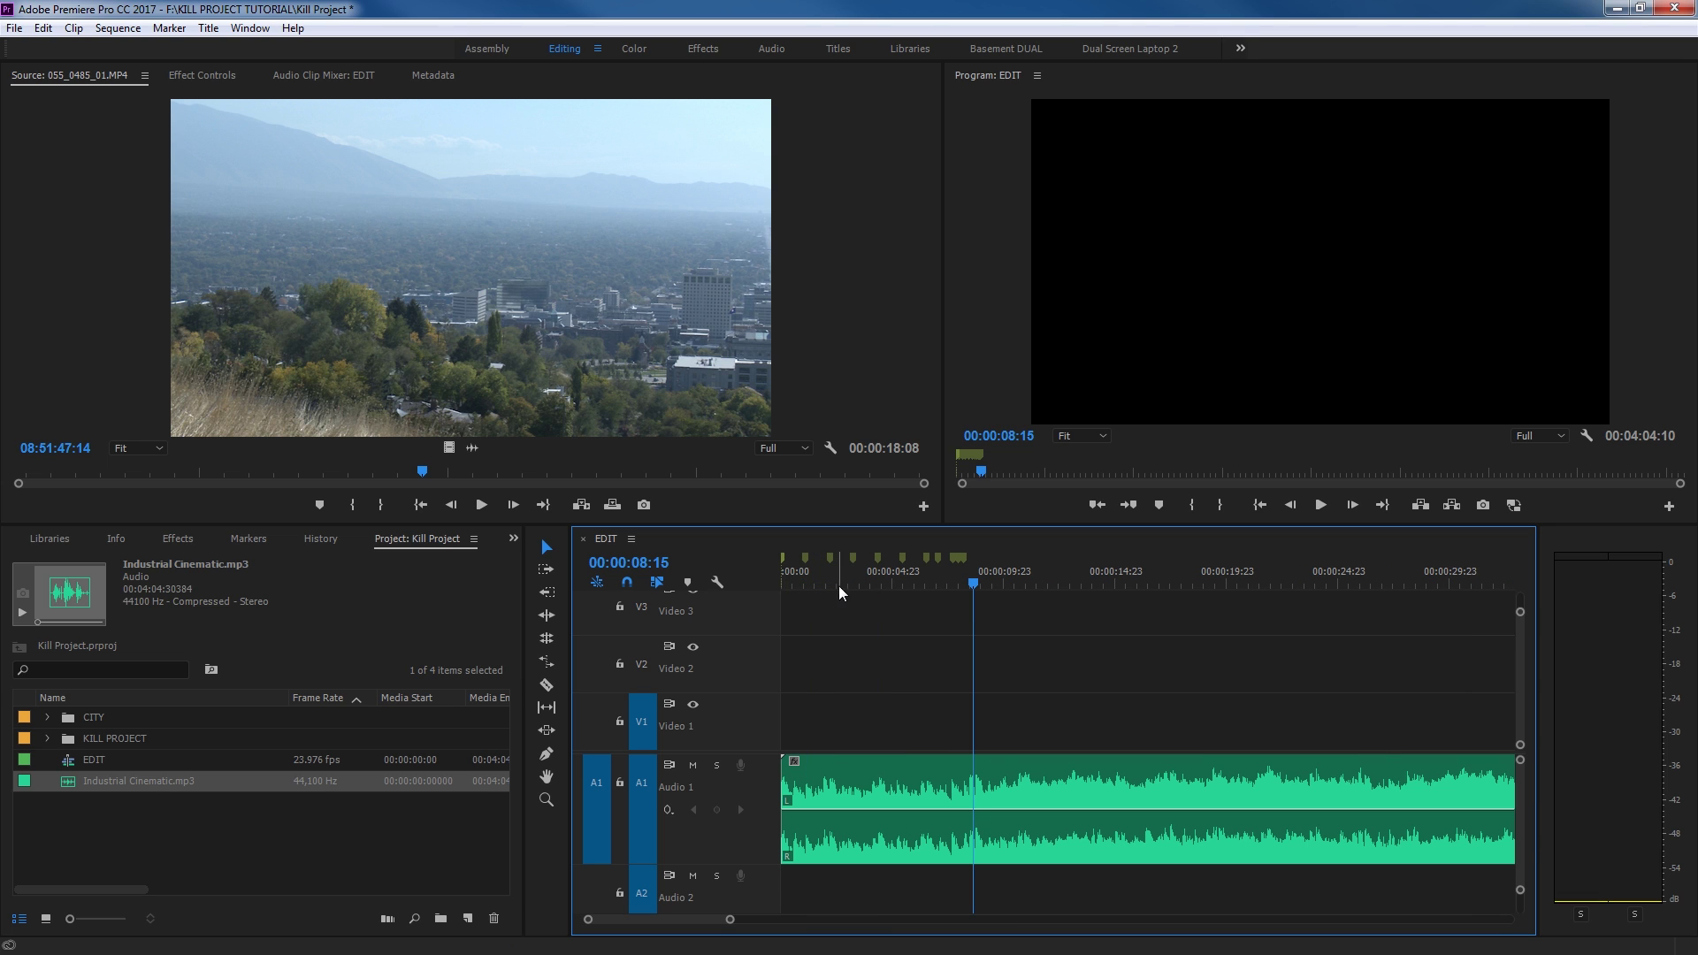
{"action": "left_click_drag", "start_coordinate": [936, 584], "coordinate": [783, 578]}
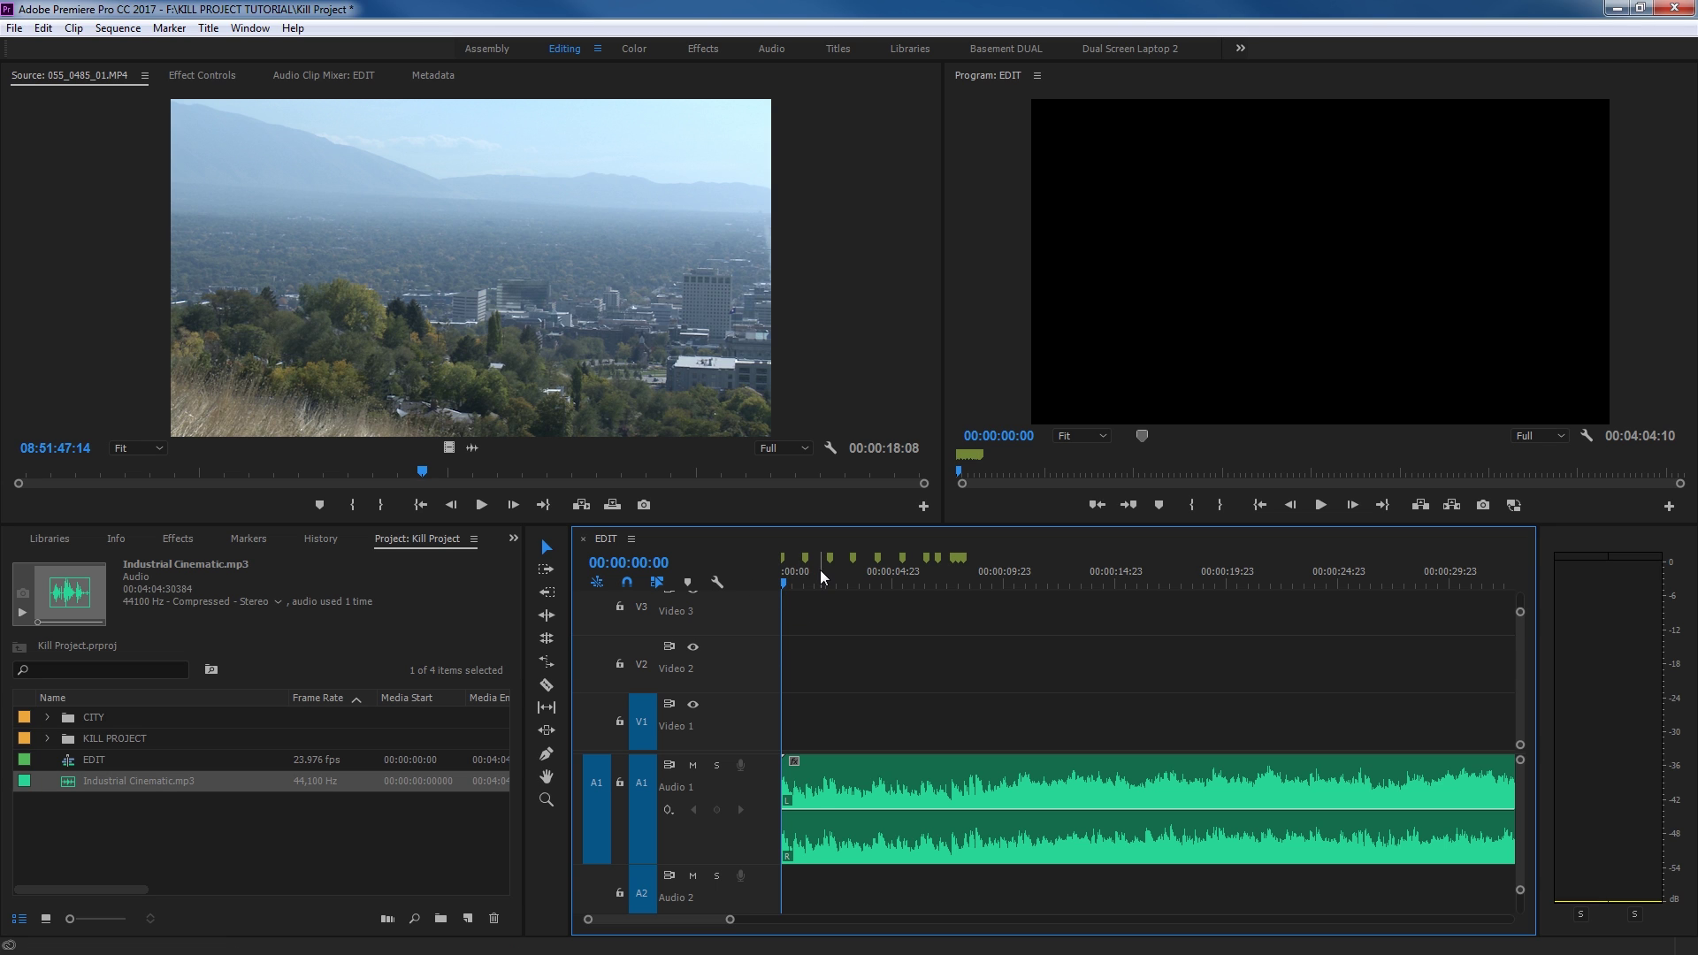
Zoom the timeline in on the beat markers and open the CITY footage bin
{"action": "key", "text": "="}
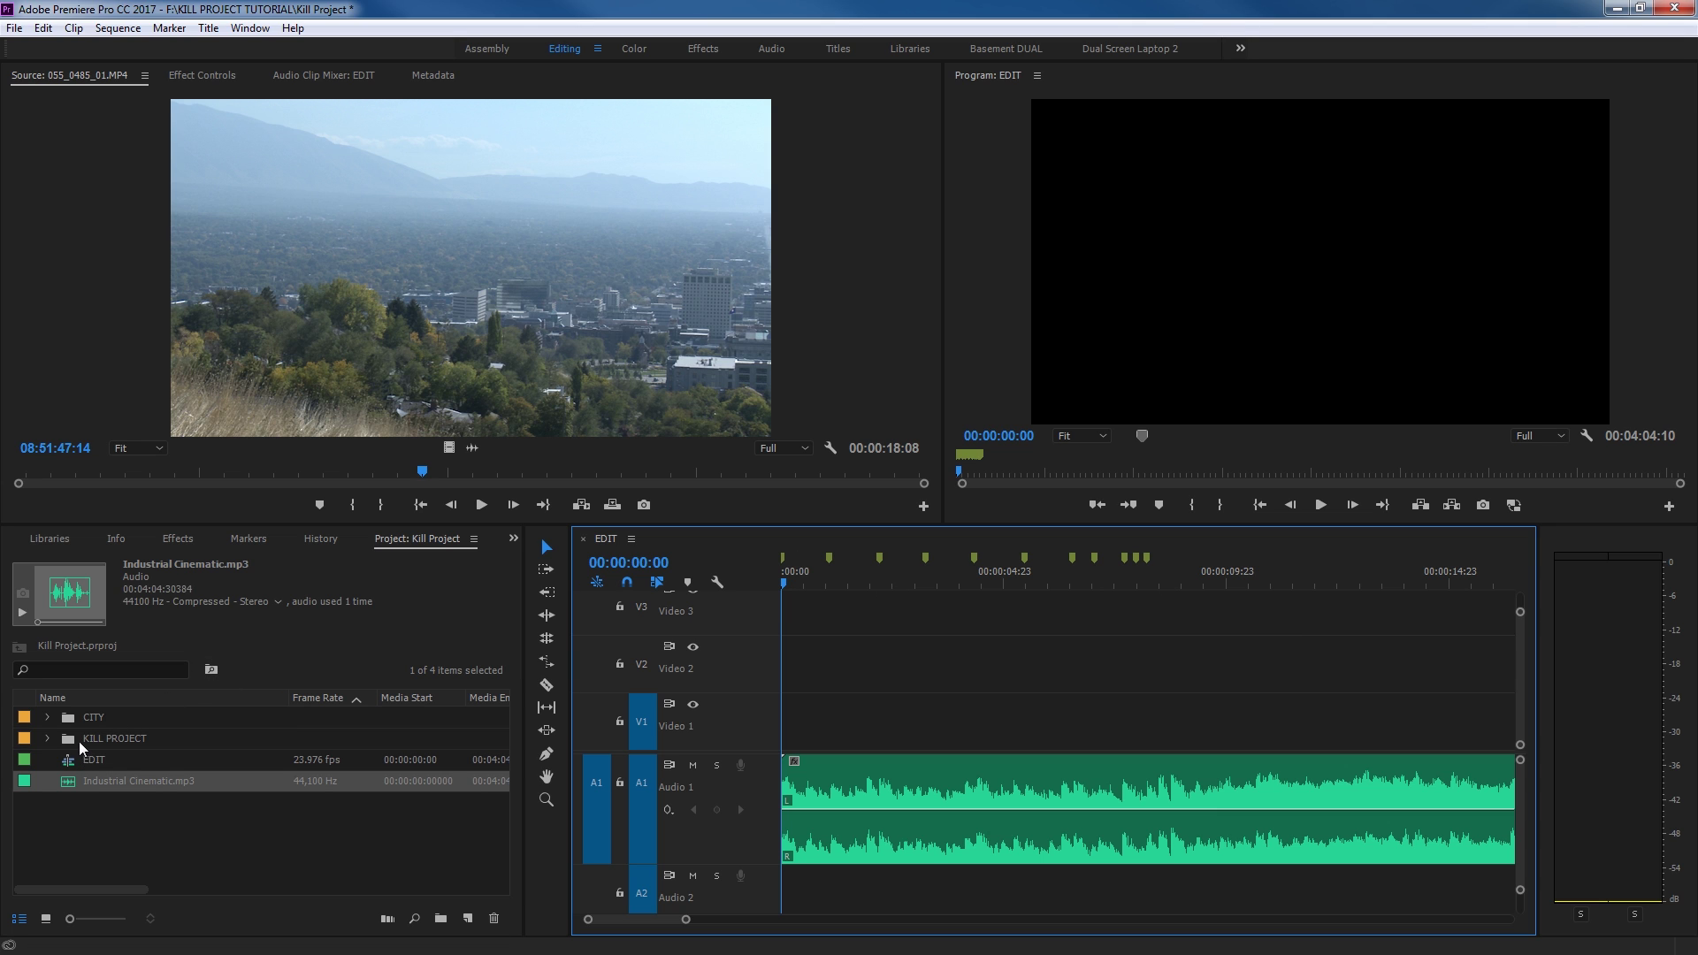
{"action": "double_click", "coordinate": [66, 718]}
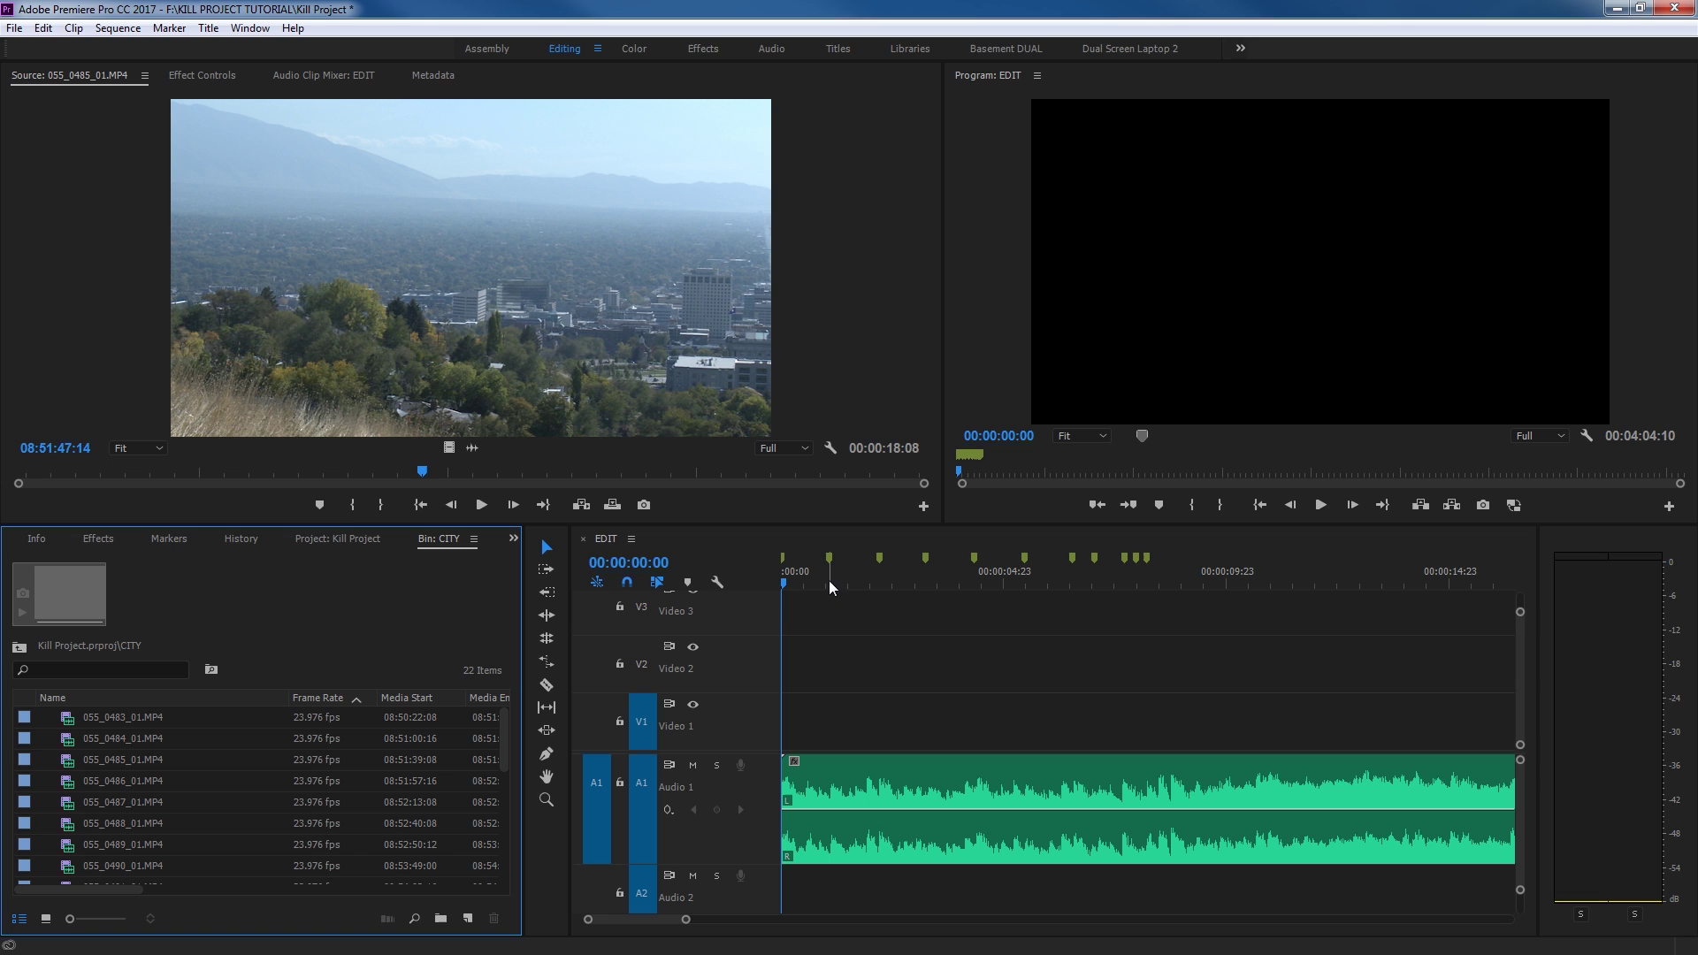
Set the In point of 055_0483_01.MP4 at the capitol dome shot
{"action": "double_click", "coordinate": [66, 720]}
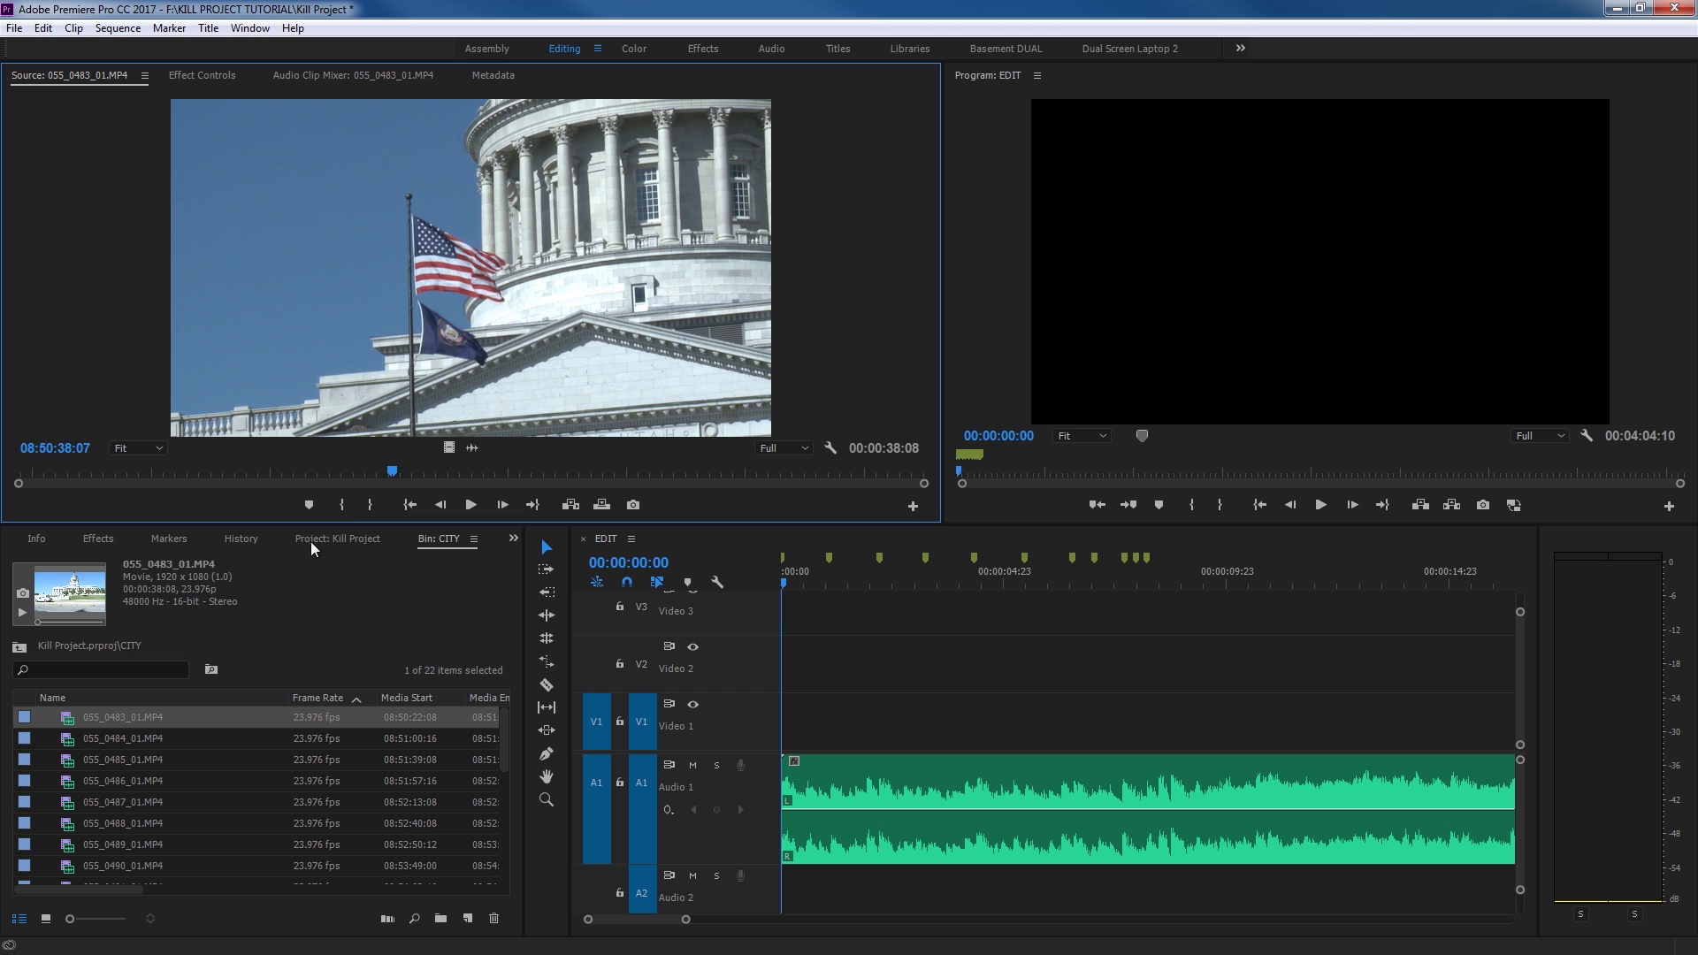
{"action": "left_click_drag", "start_coordinate": [345, 477], "coordinate": [247, 494]}
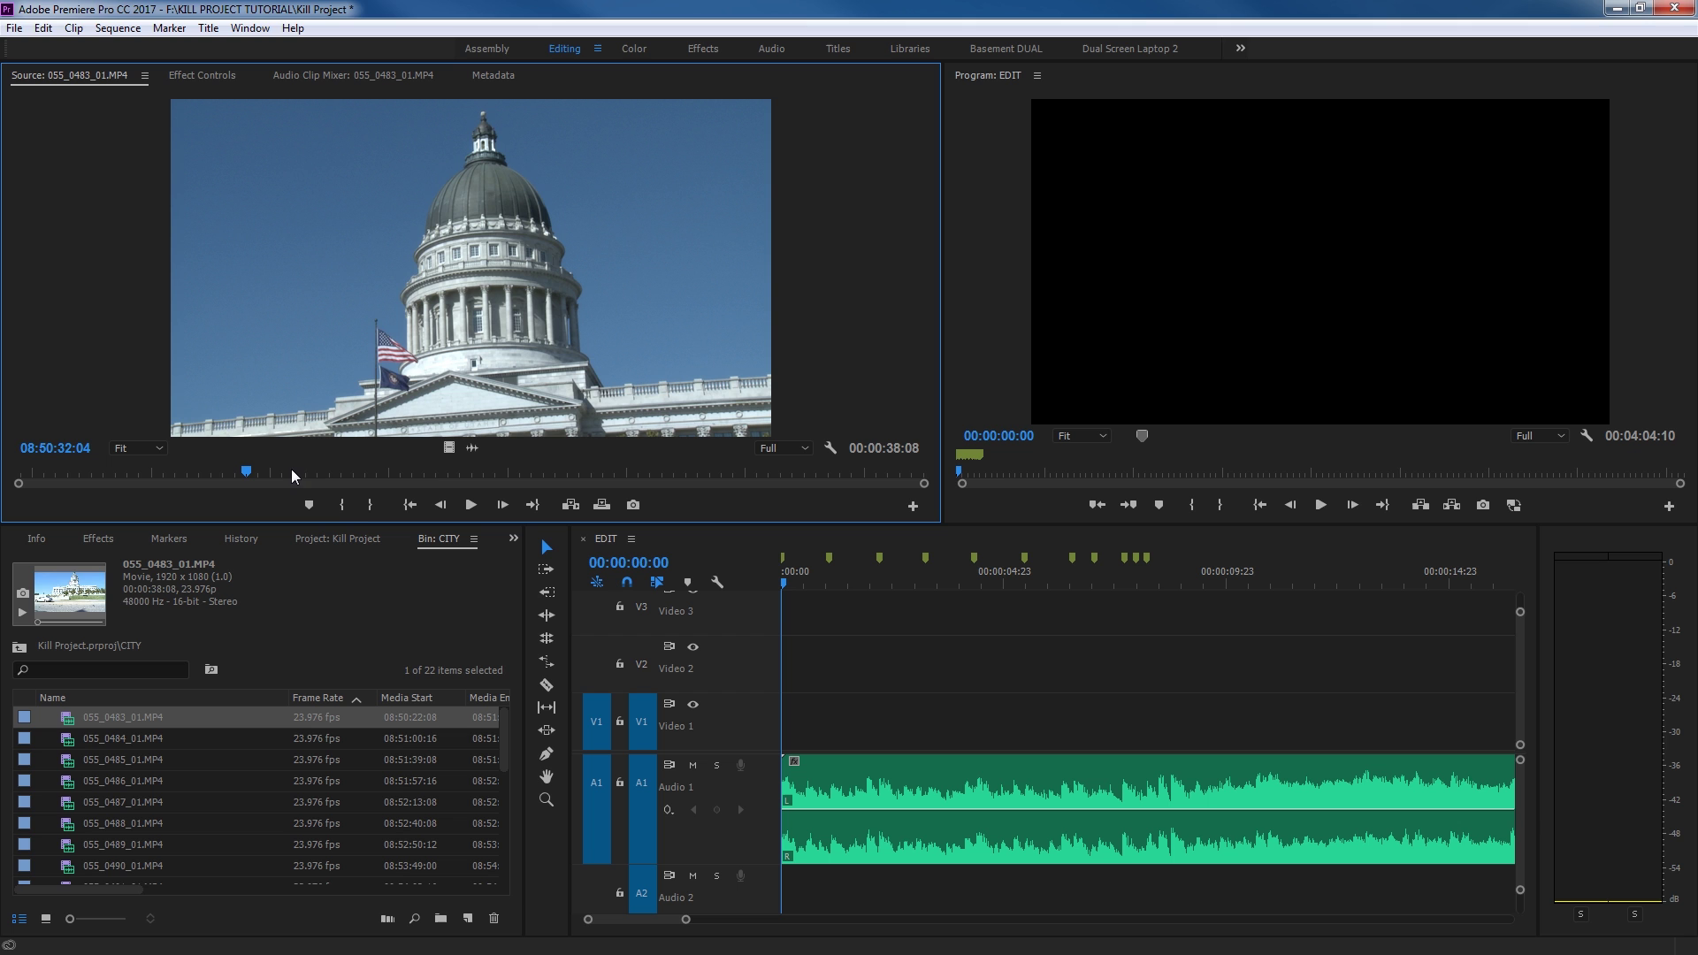
{"action": "key", "text": "i"}
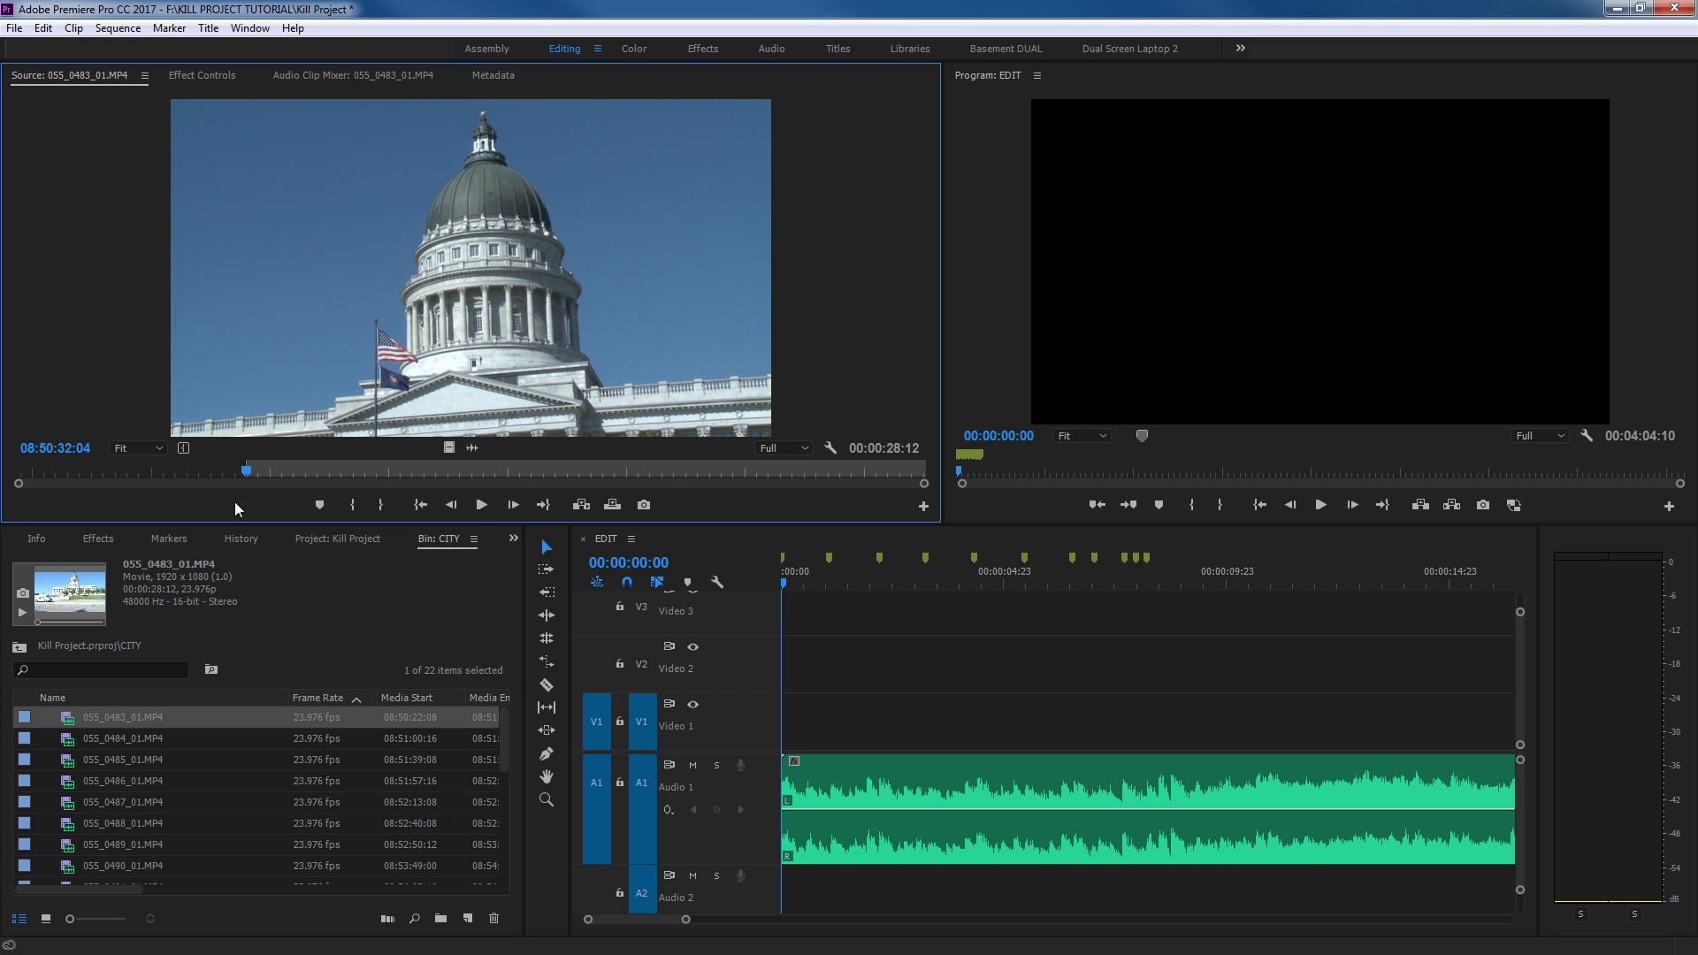
Set the In point of 055_0484_01.MP4 on the capitol skyline, then load 055_0485_01.MP4
{"action": "double_click", "coordinate": [92, 744]}
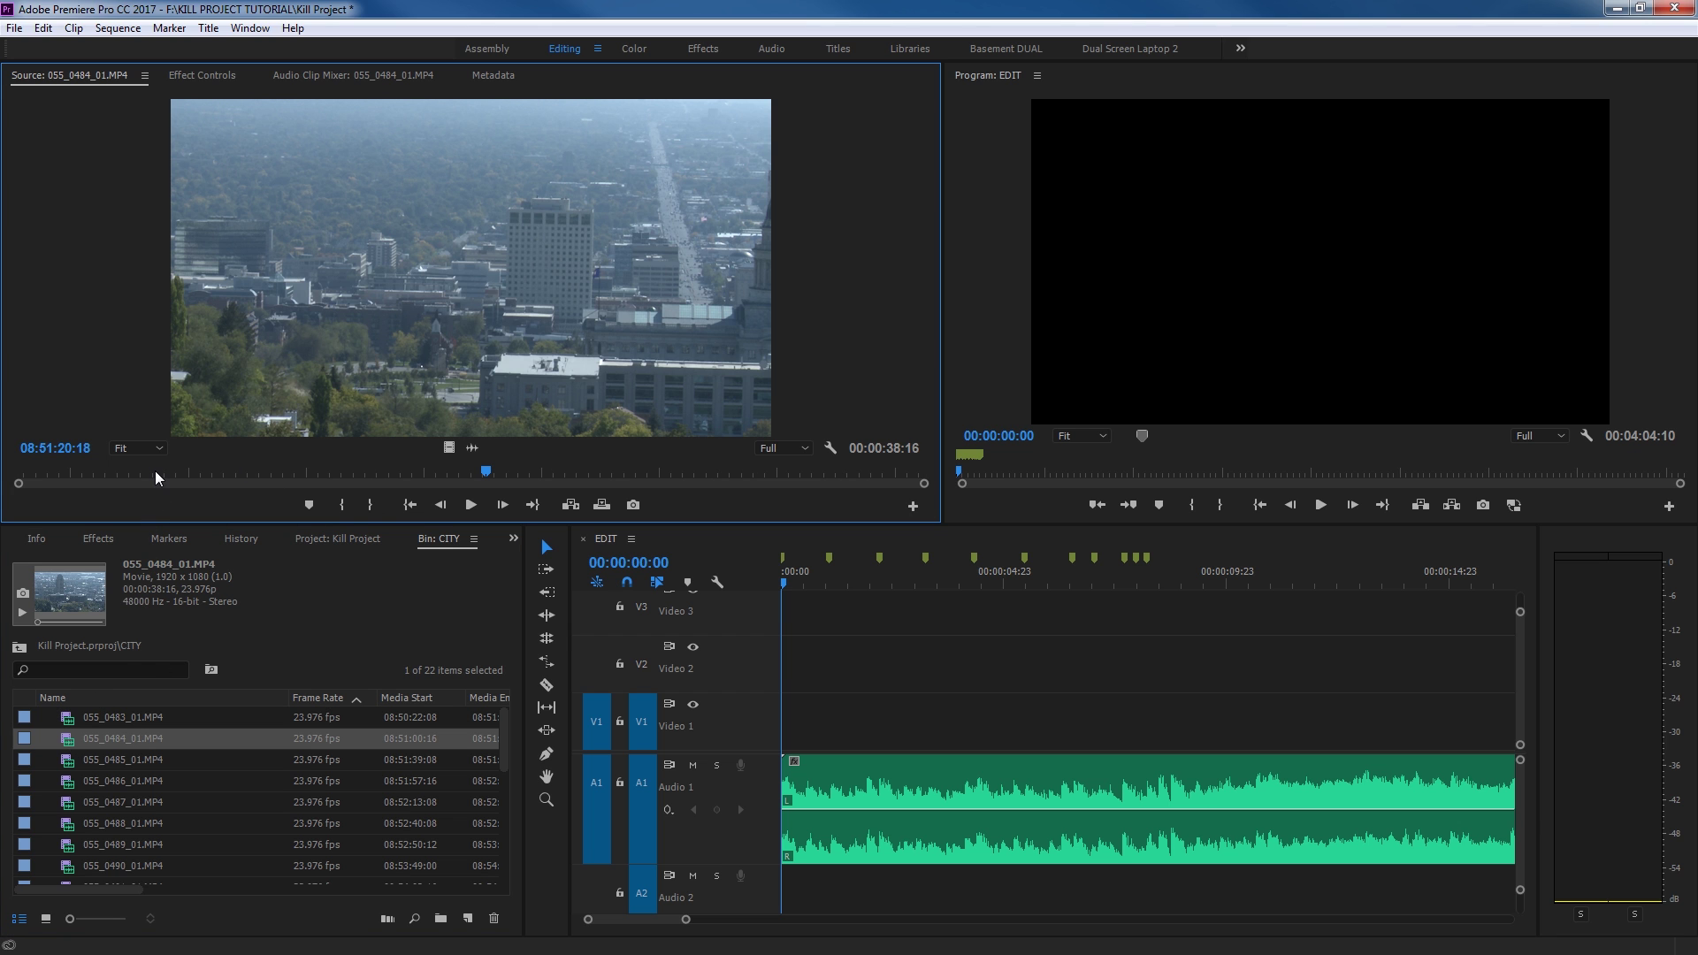
{"action": "left_click_drag", "start_coordinate": [162, 479], "coordinate": [433, 496]}
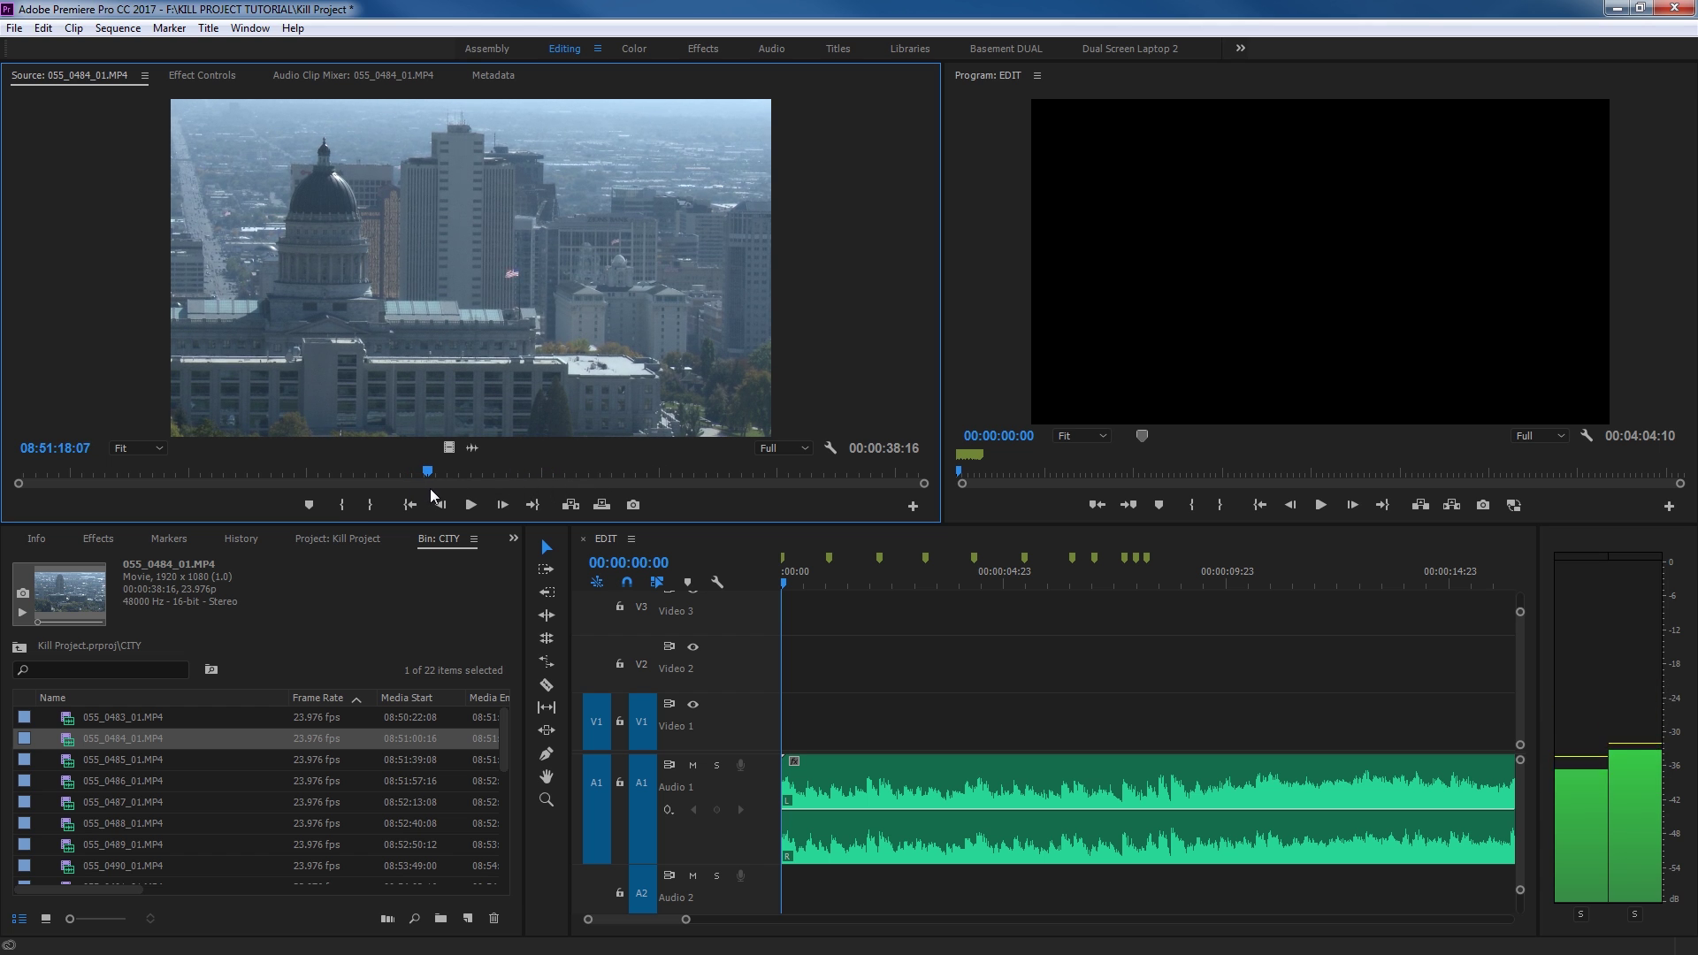
{"action": "key", "text": "space"}
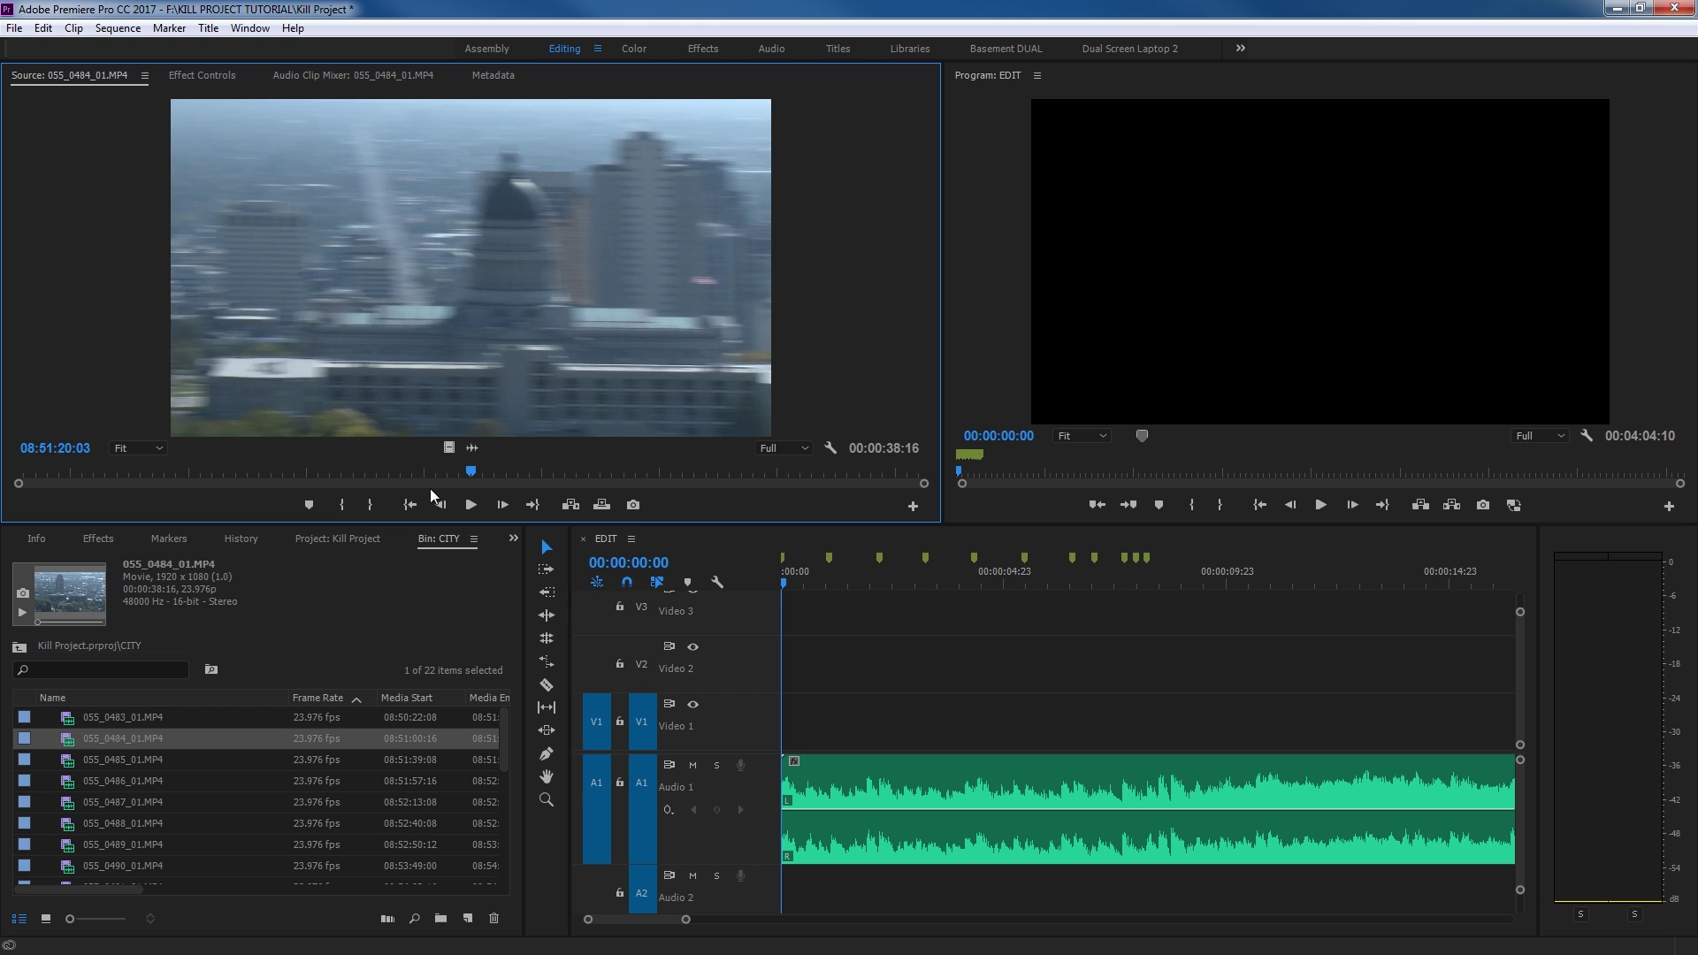
{"action": "key", "text": "space"}
{"action": "key", "text": "Left"}
{"action": "key", "text": "Left"}
{"action": "key", "text": "Left"}
{"action": "key", "text": "Left"}
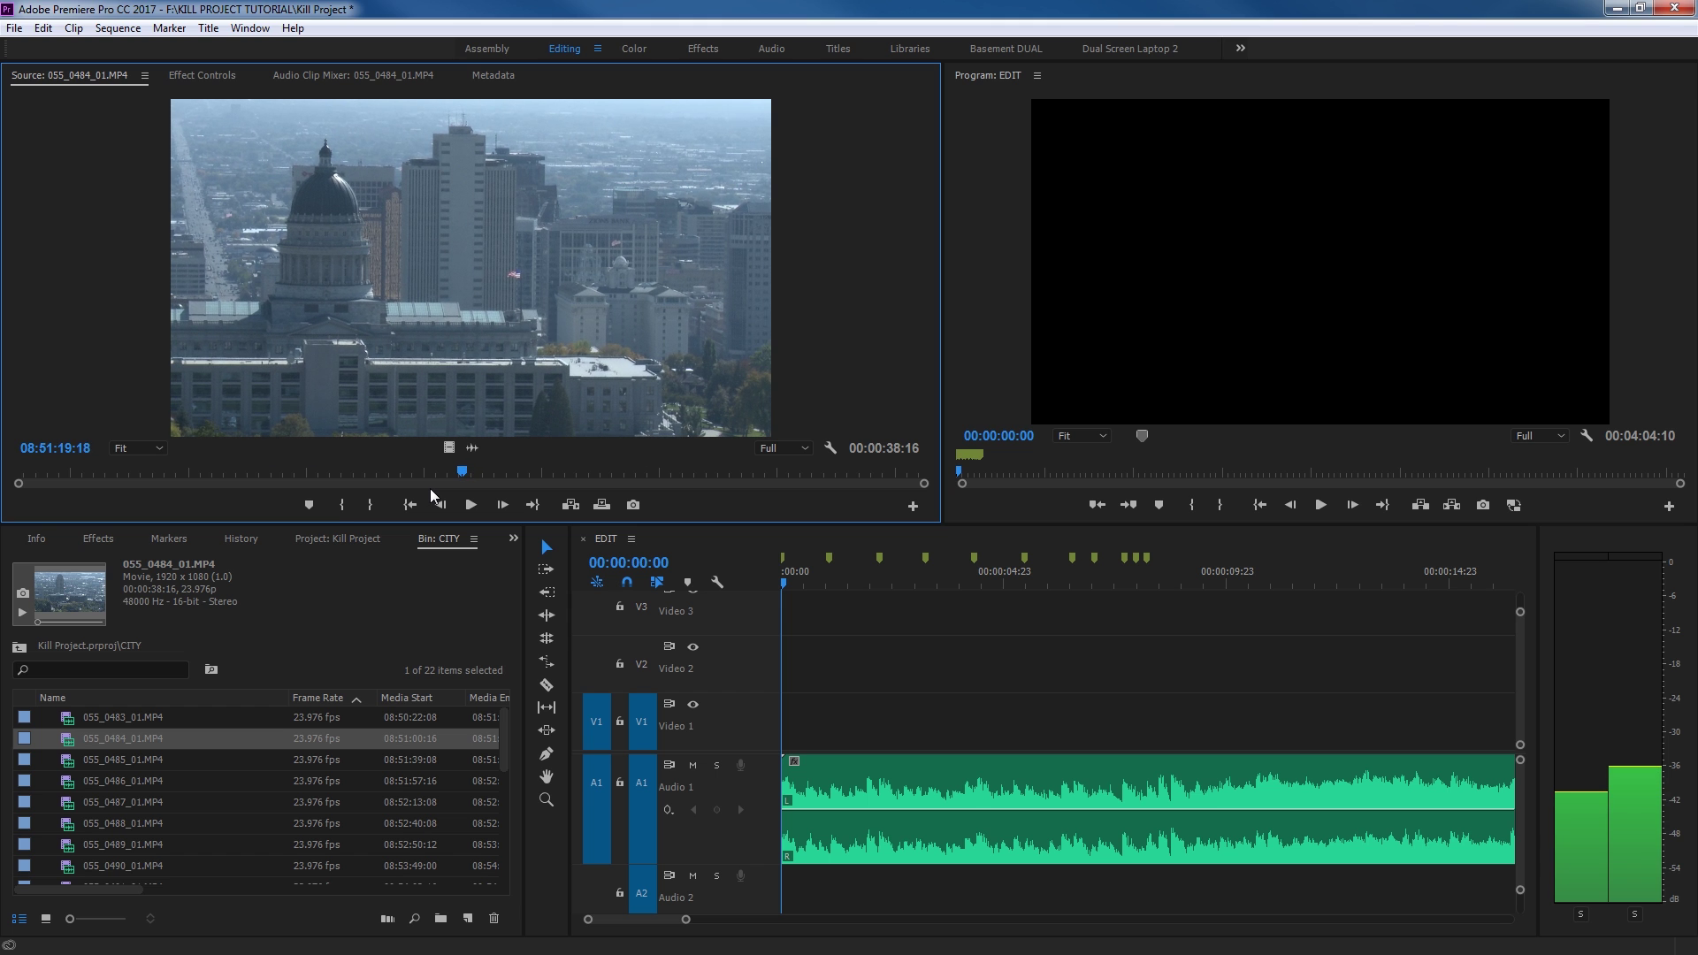
{"action": "key", "text": "i"}
{"action": "double_click", "coordinate": [129, 762]}
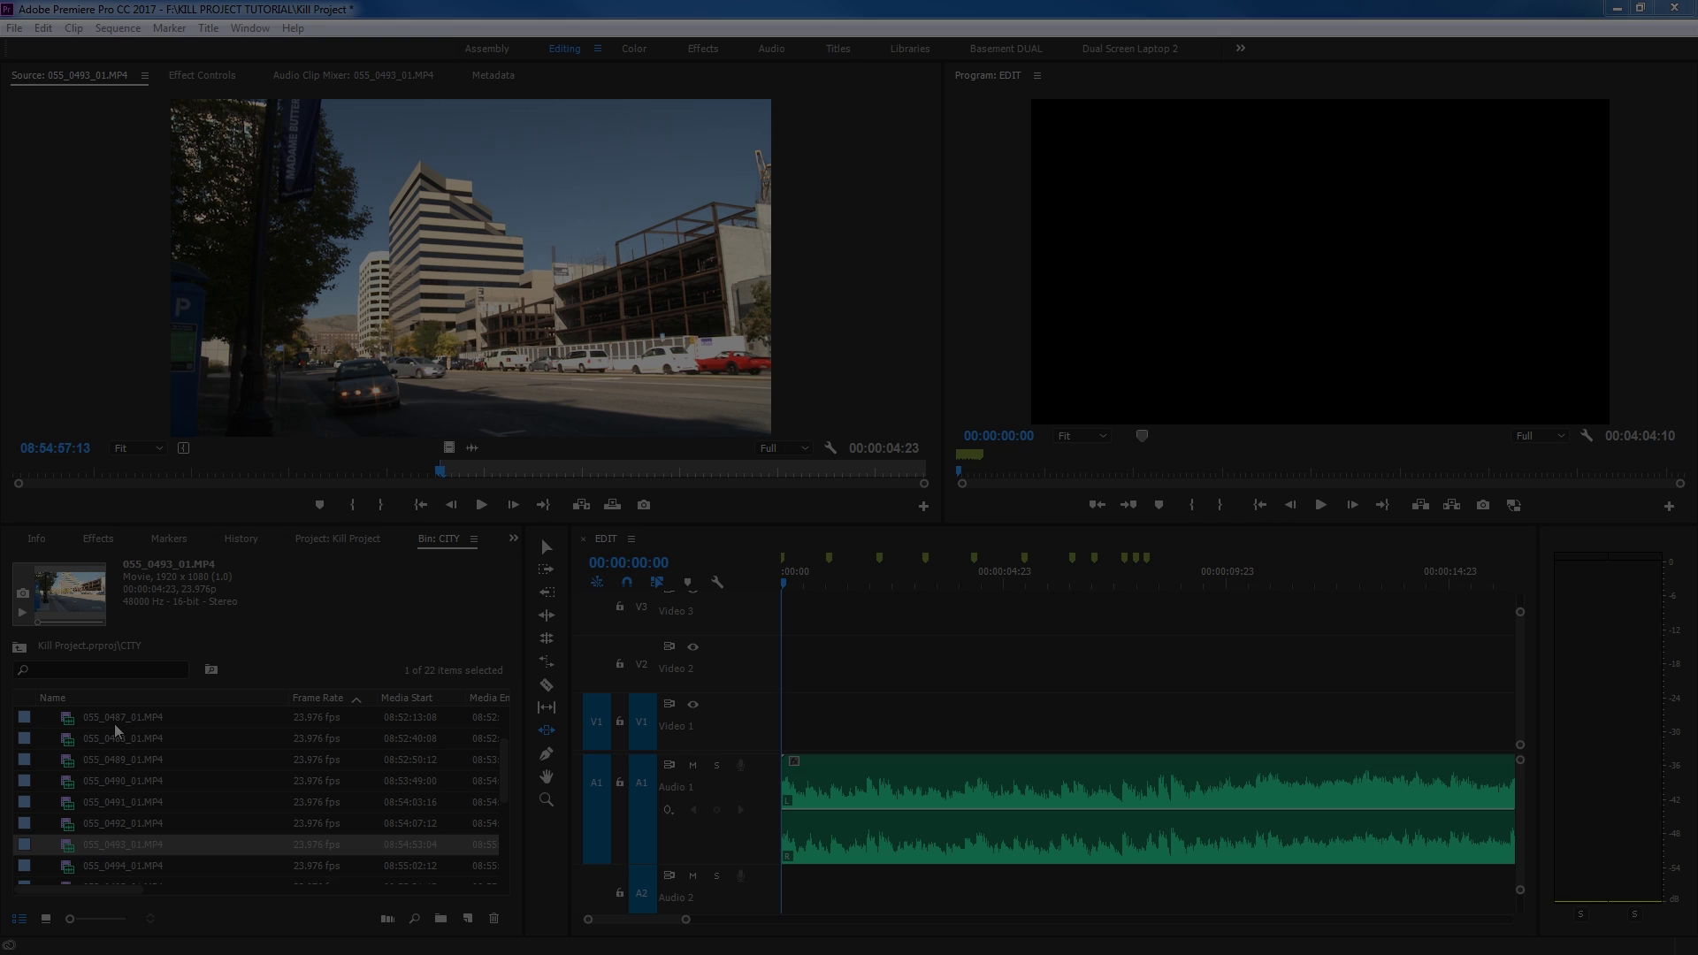
In the maximized CITY bin, select clips 055_0483 through 055_0493, then restore the layout
{"action": "scroll", "coordinate": [508, 744], "scroll_direction": "up", "scroll_amount": 1}
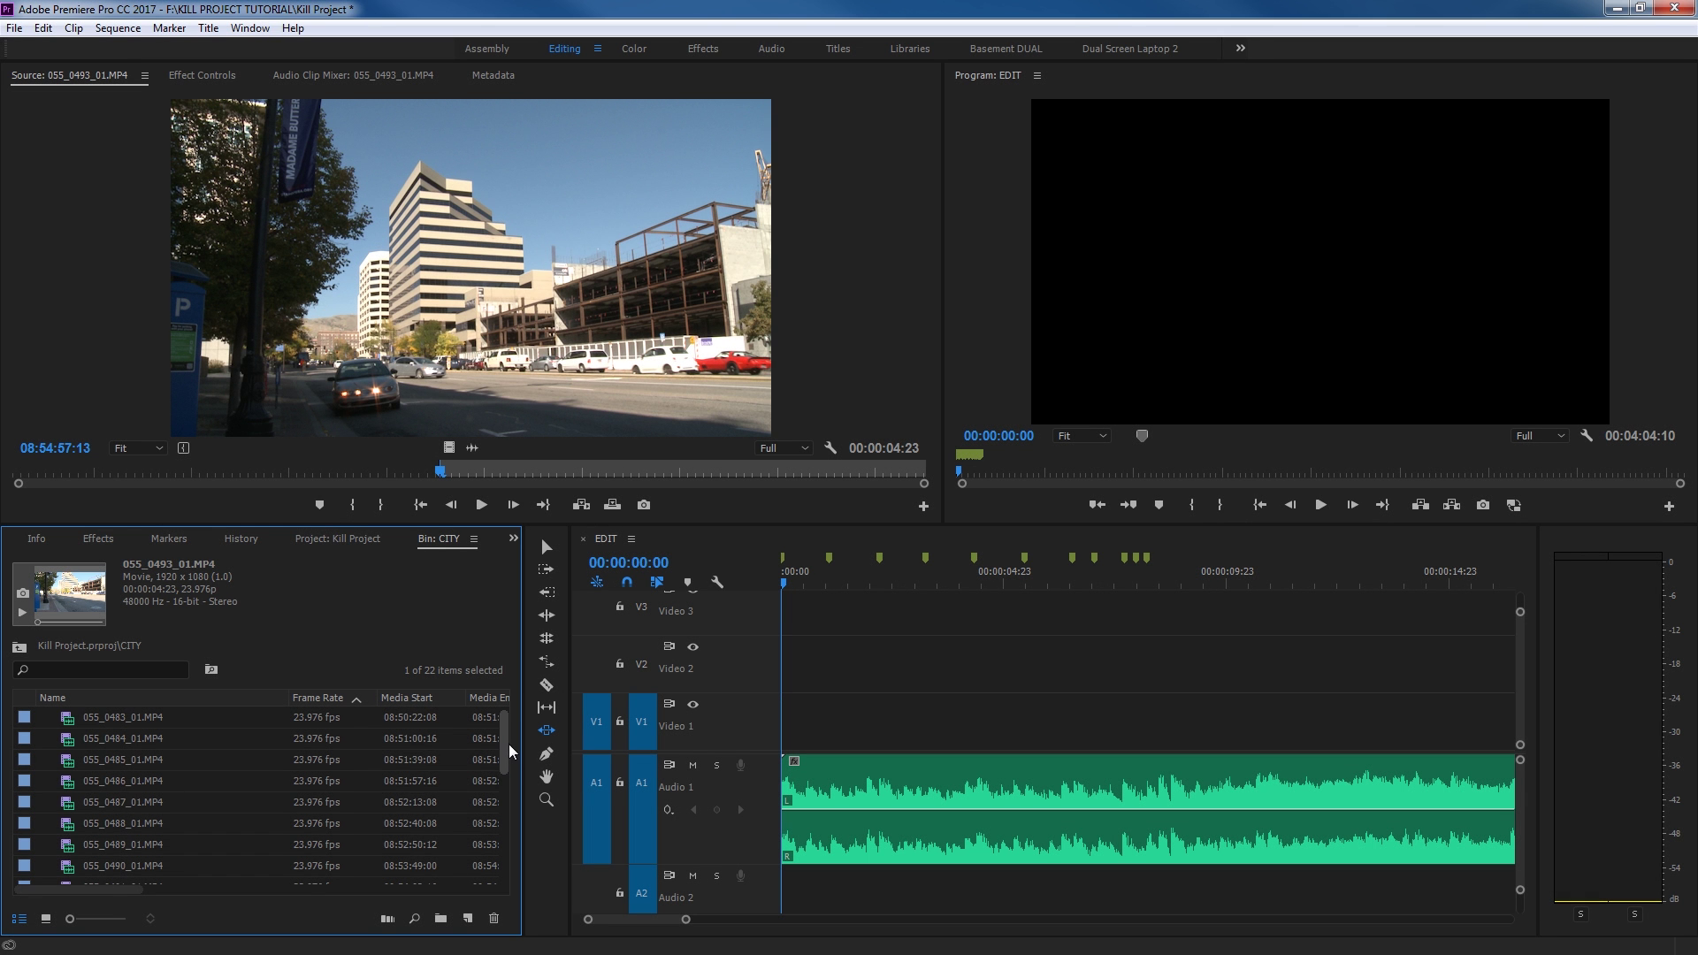
{"action": "mouse_move", "coordinate": [500, 763]}
{"action": "left_mouse_down"}
{"action": "mouse_move", "coordinate": [500, 790]}
{"action": "mouse_move", "coordinate": [503, 730]}
{"action": "left_mouse_up"}
{"action": "key", "text": "grave"}
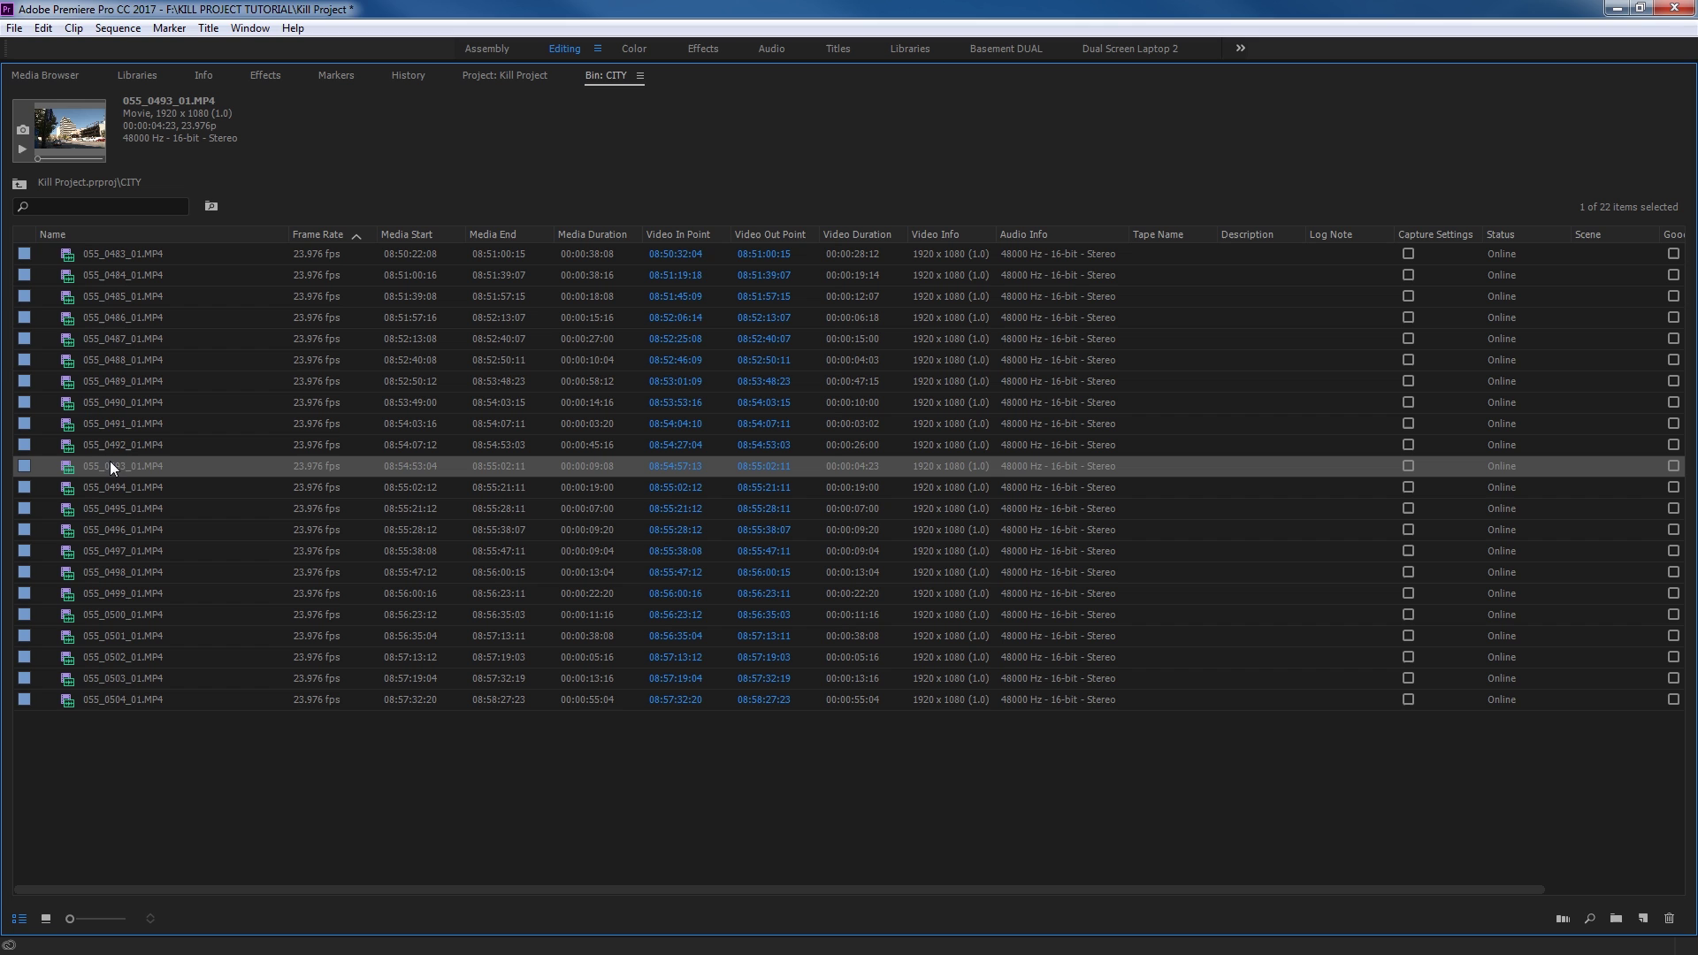
{"action": "left_click", "coordinate": [127, 254]}
{"action": "left_click", "coordinate": [111, 469], "text": "shift"}
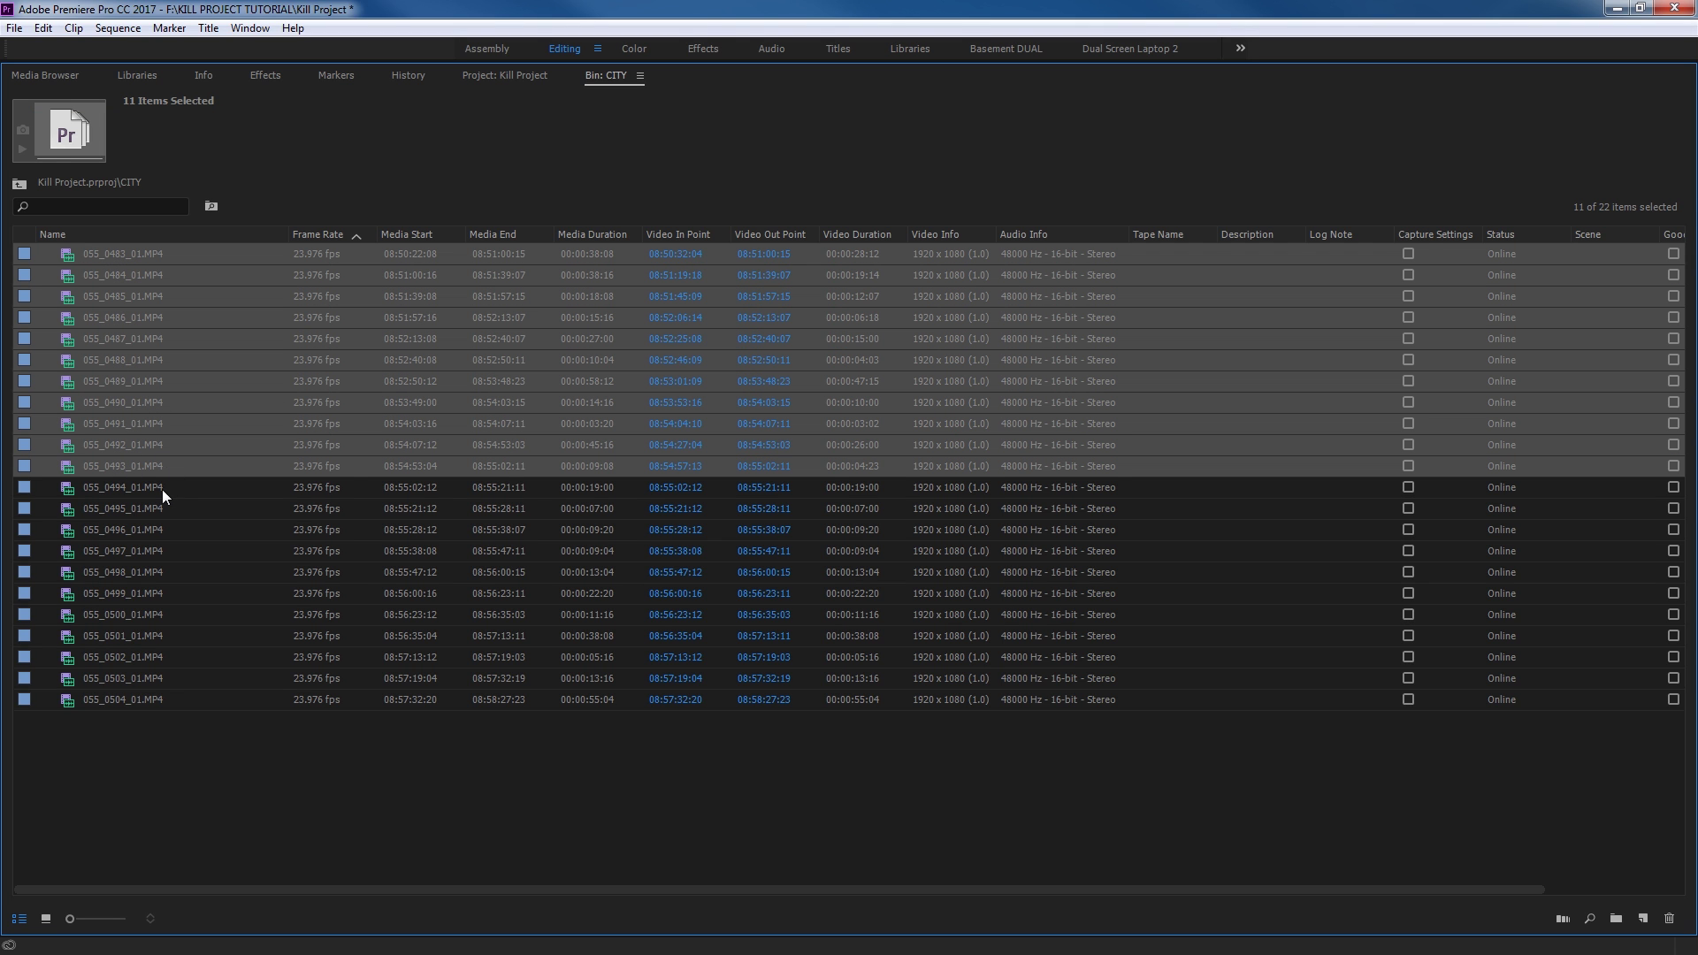
{"action": "key", "text": "grave"}
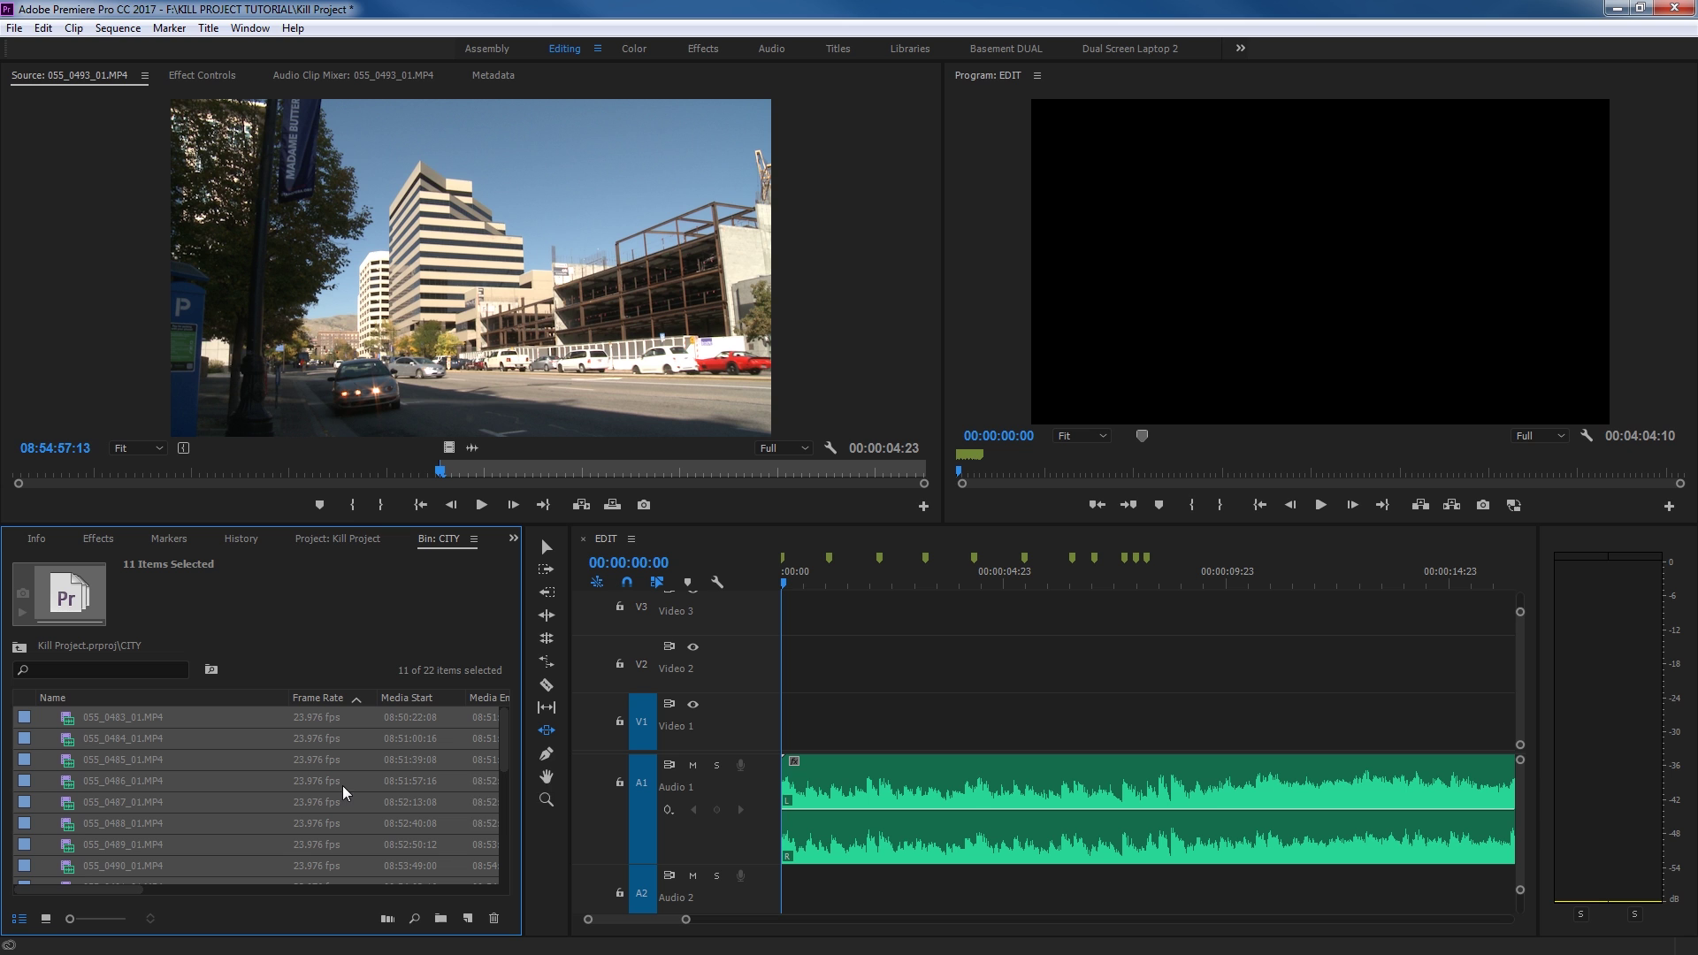
Automate the clips to EDIT: Overwrite Edit, At Unnumbered Markers, Selection Order, Ignore Audio checked
{"action": "left_click", "coordinate": [389, 918]}
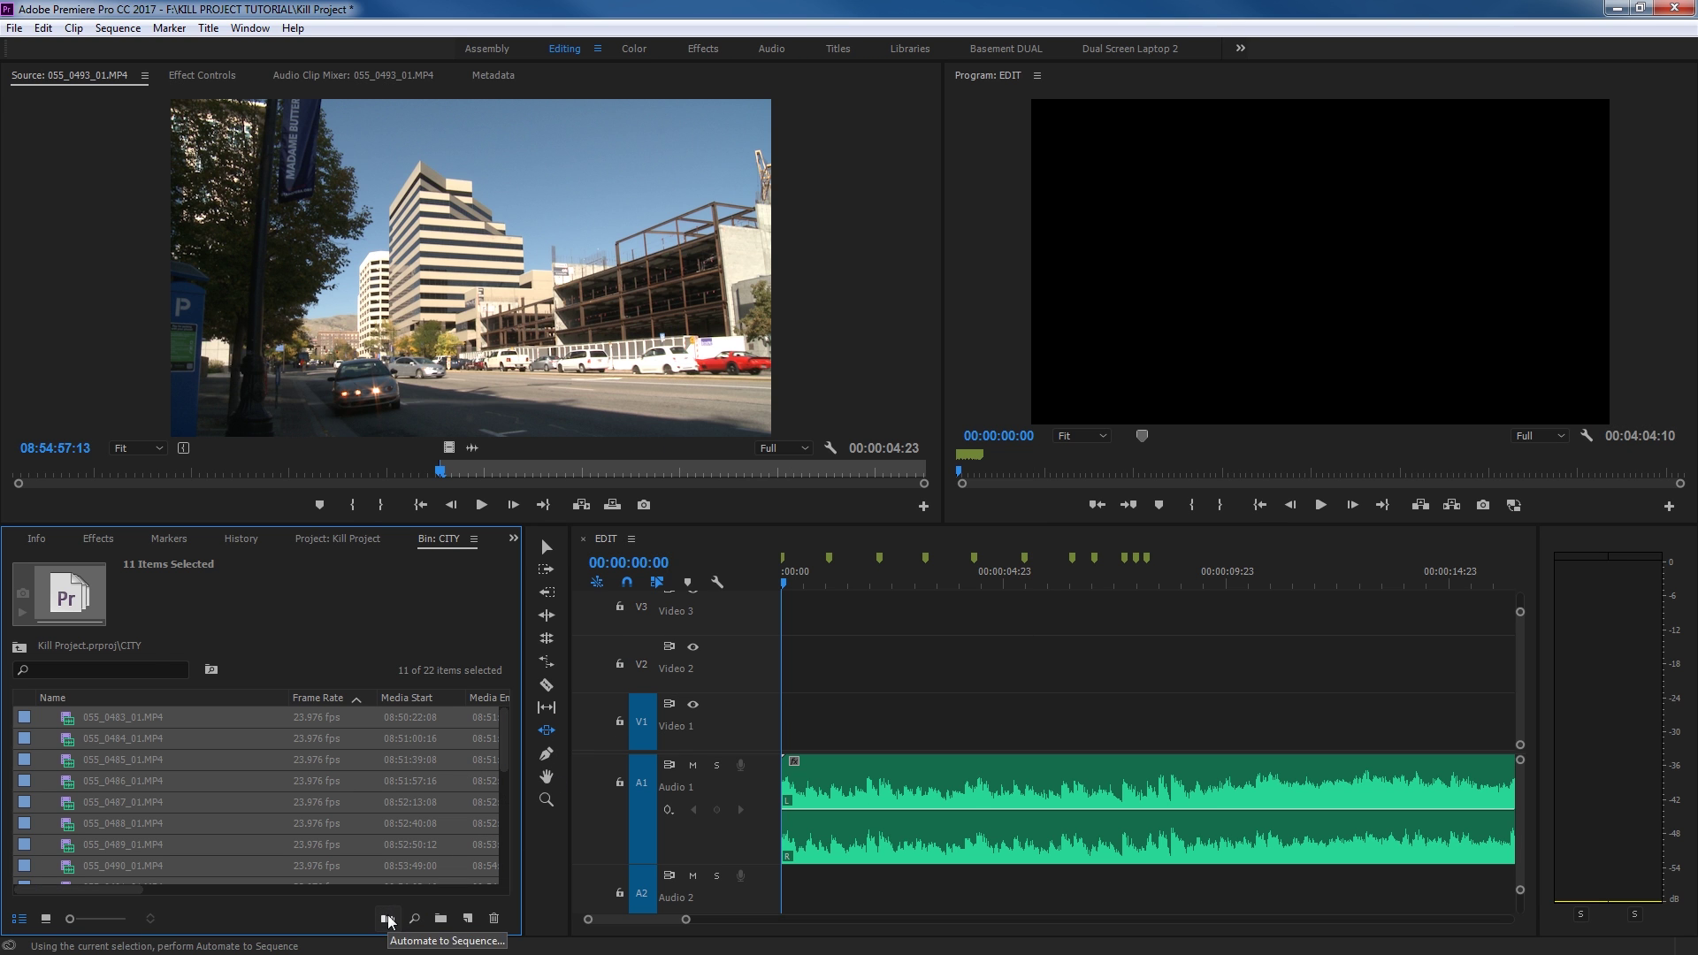
{"action": "left_click", "coordinate": [388, 919]}
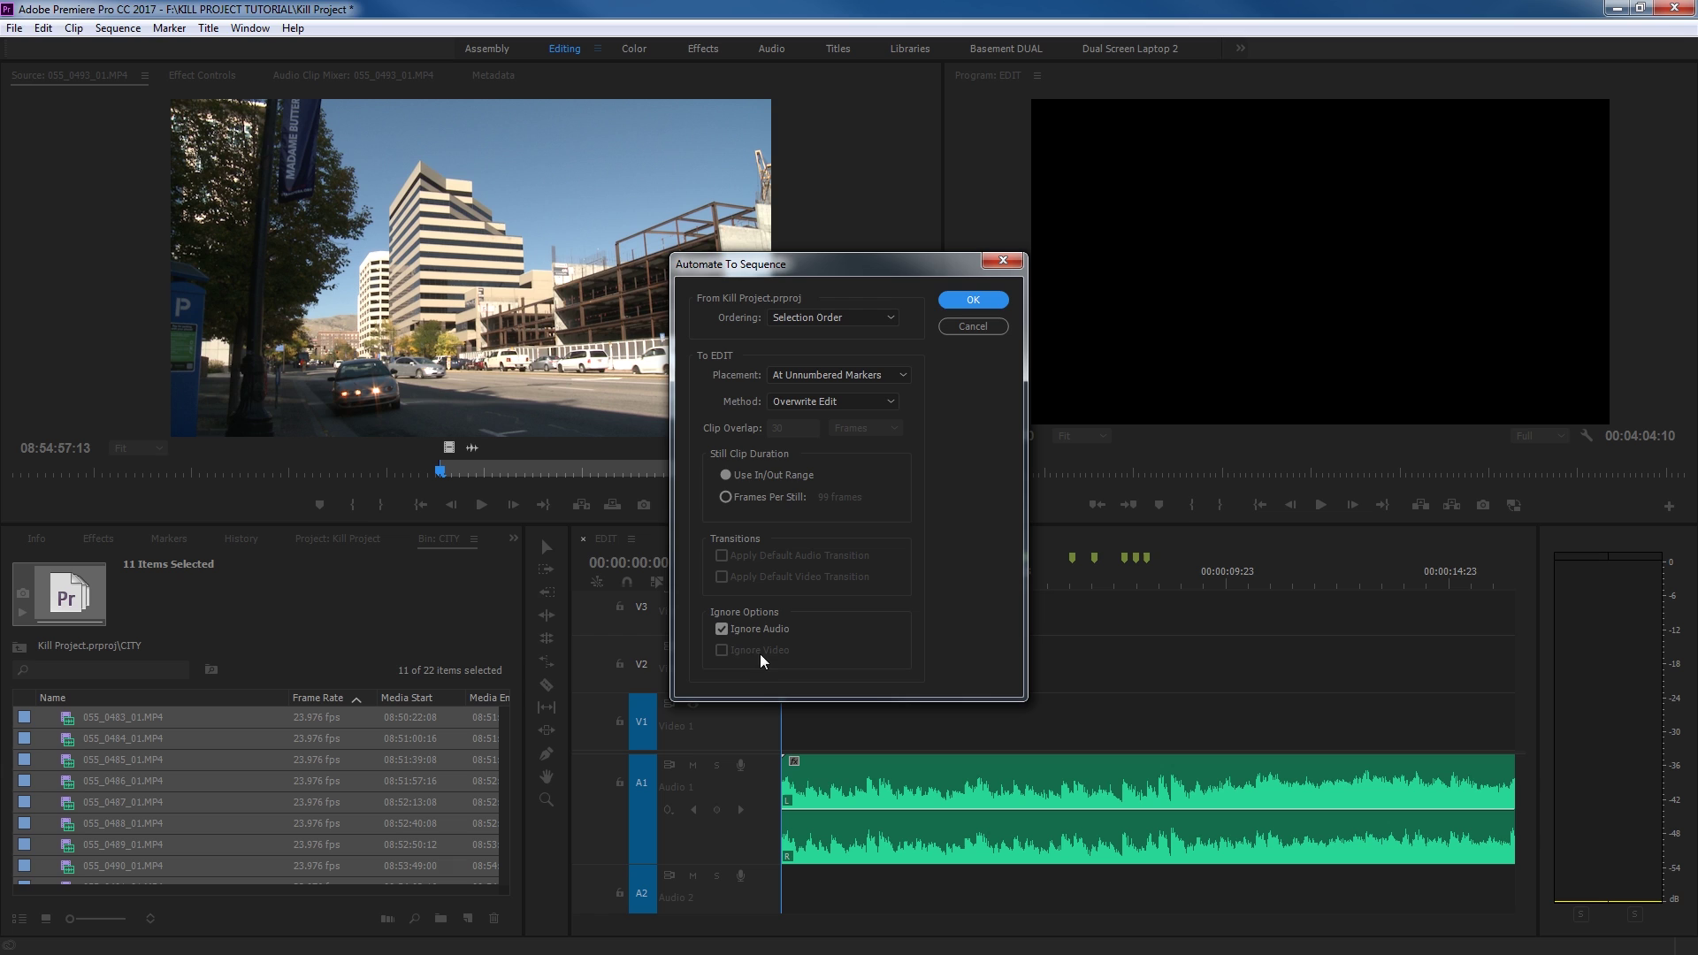
{"action": "left_click", "coordinate": [723, 631]}
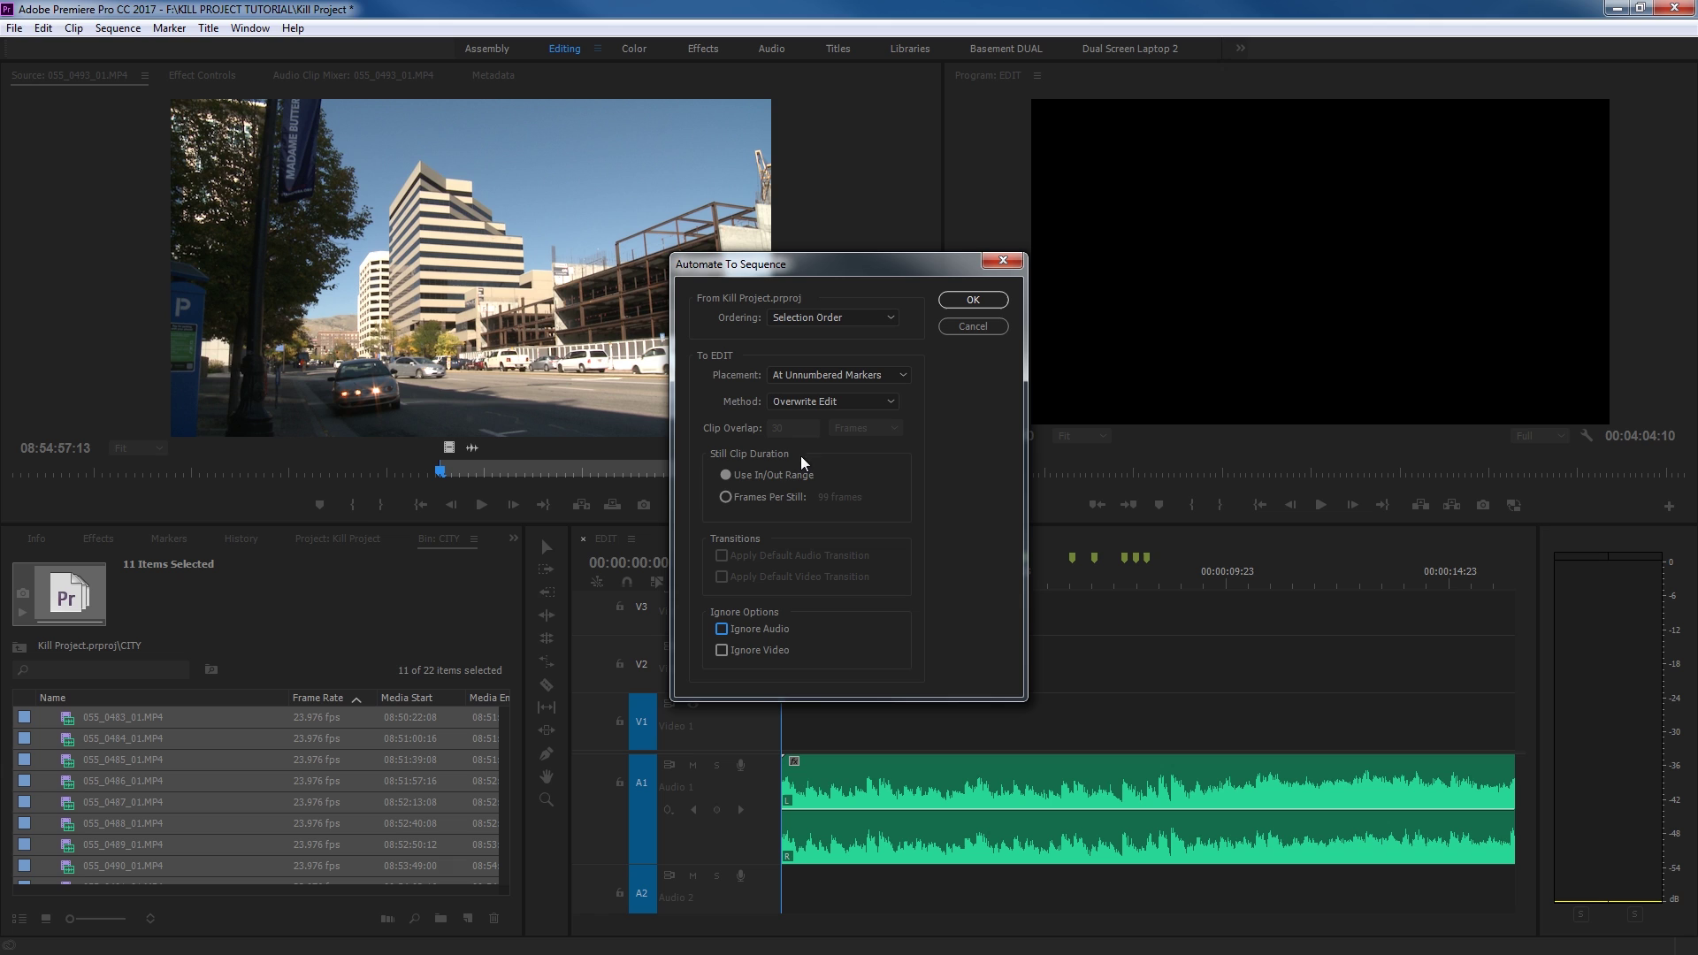
{"action": "left_click", "coordinate": [814, 405]}
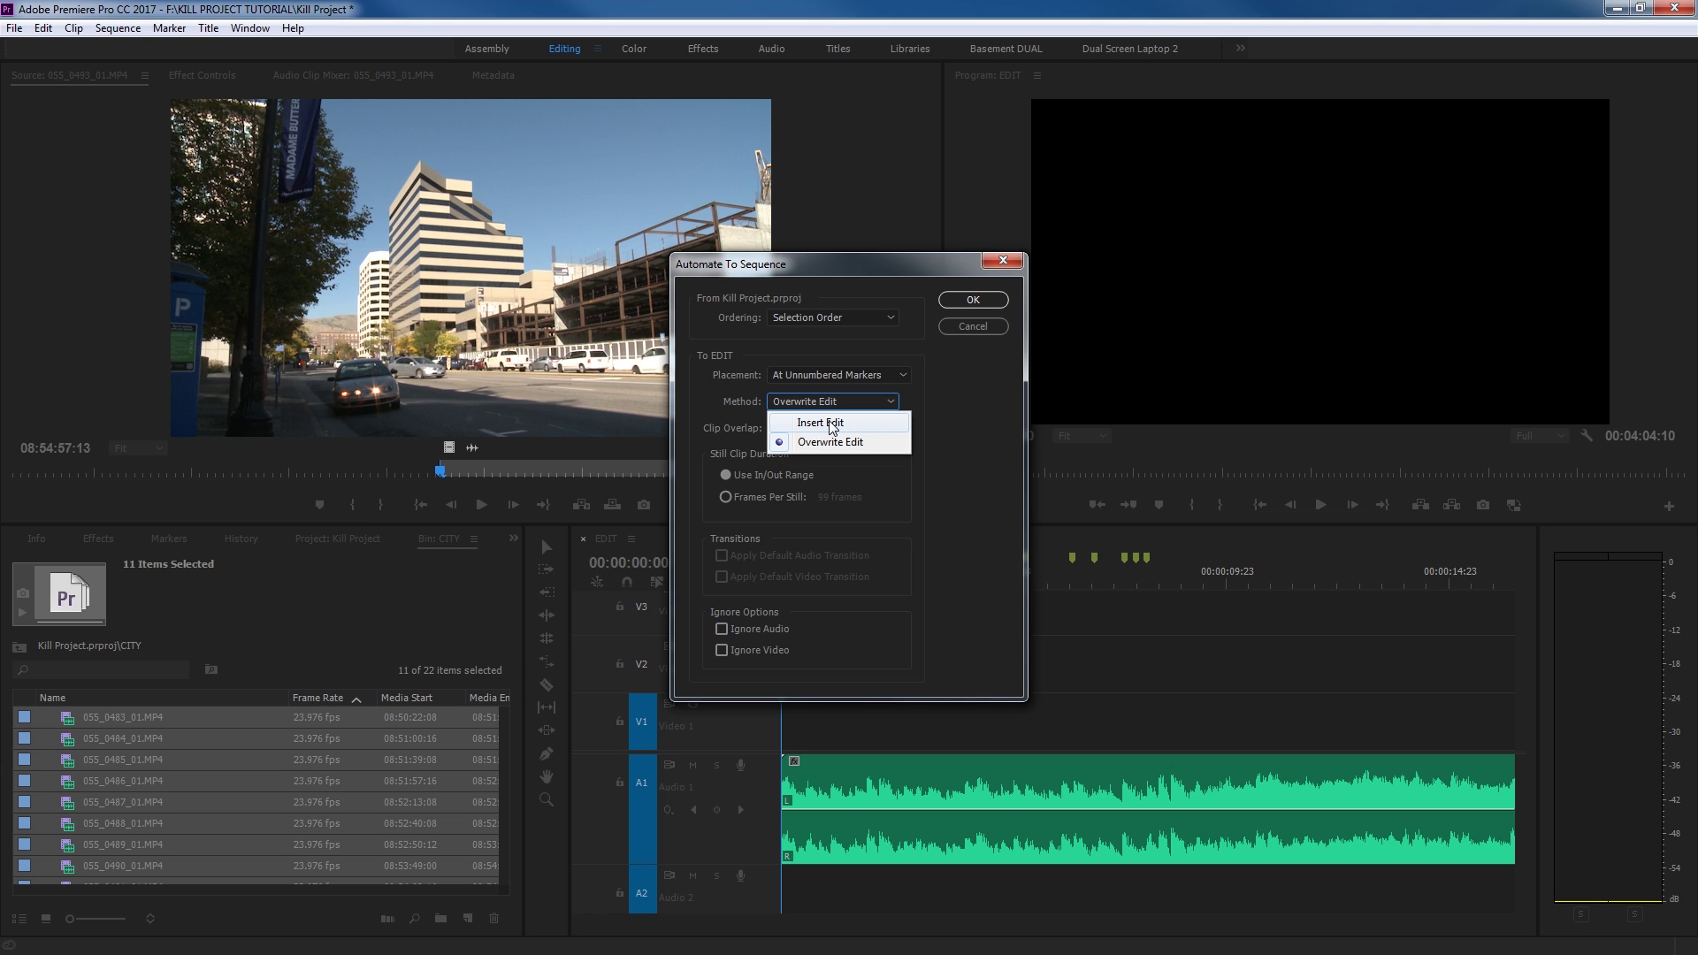
{"action": "left_click", "coordinate": [832, 442]}
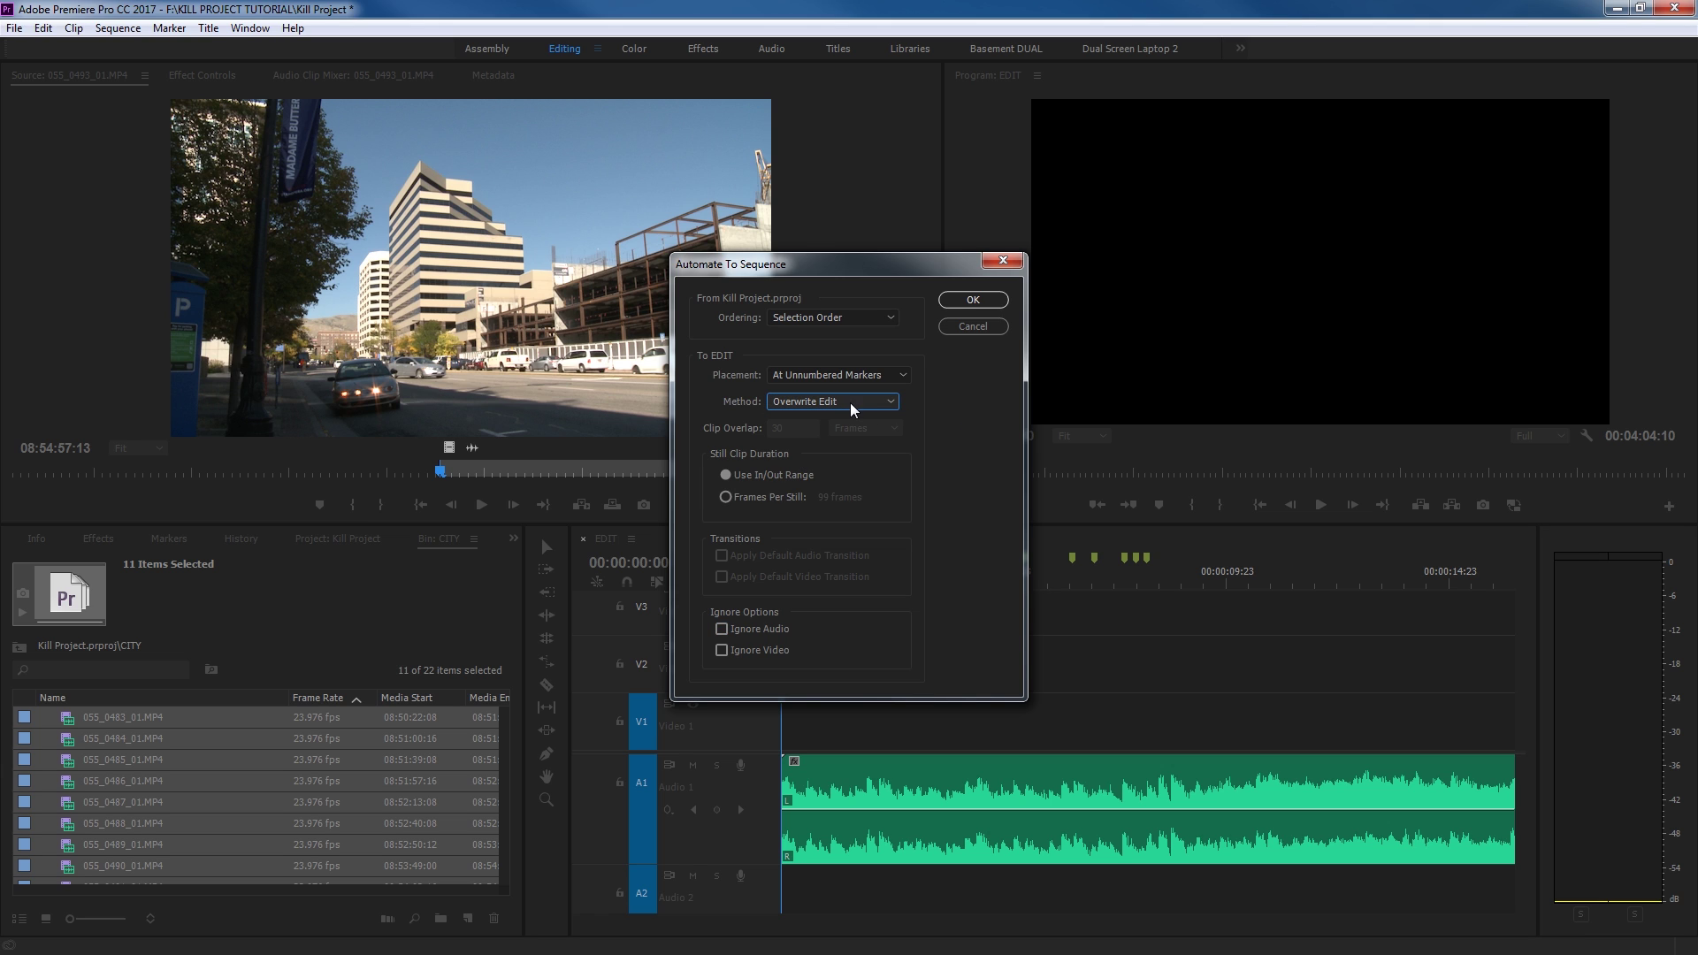
{"action": "left_click", "coordinate": [840, 376]}
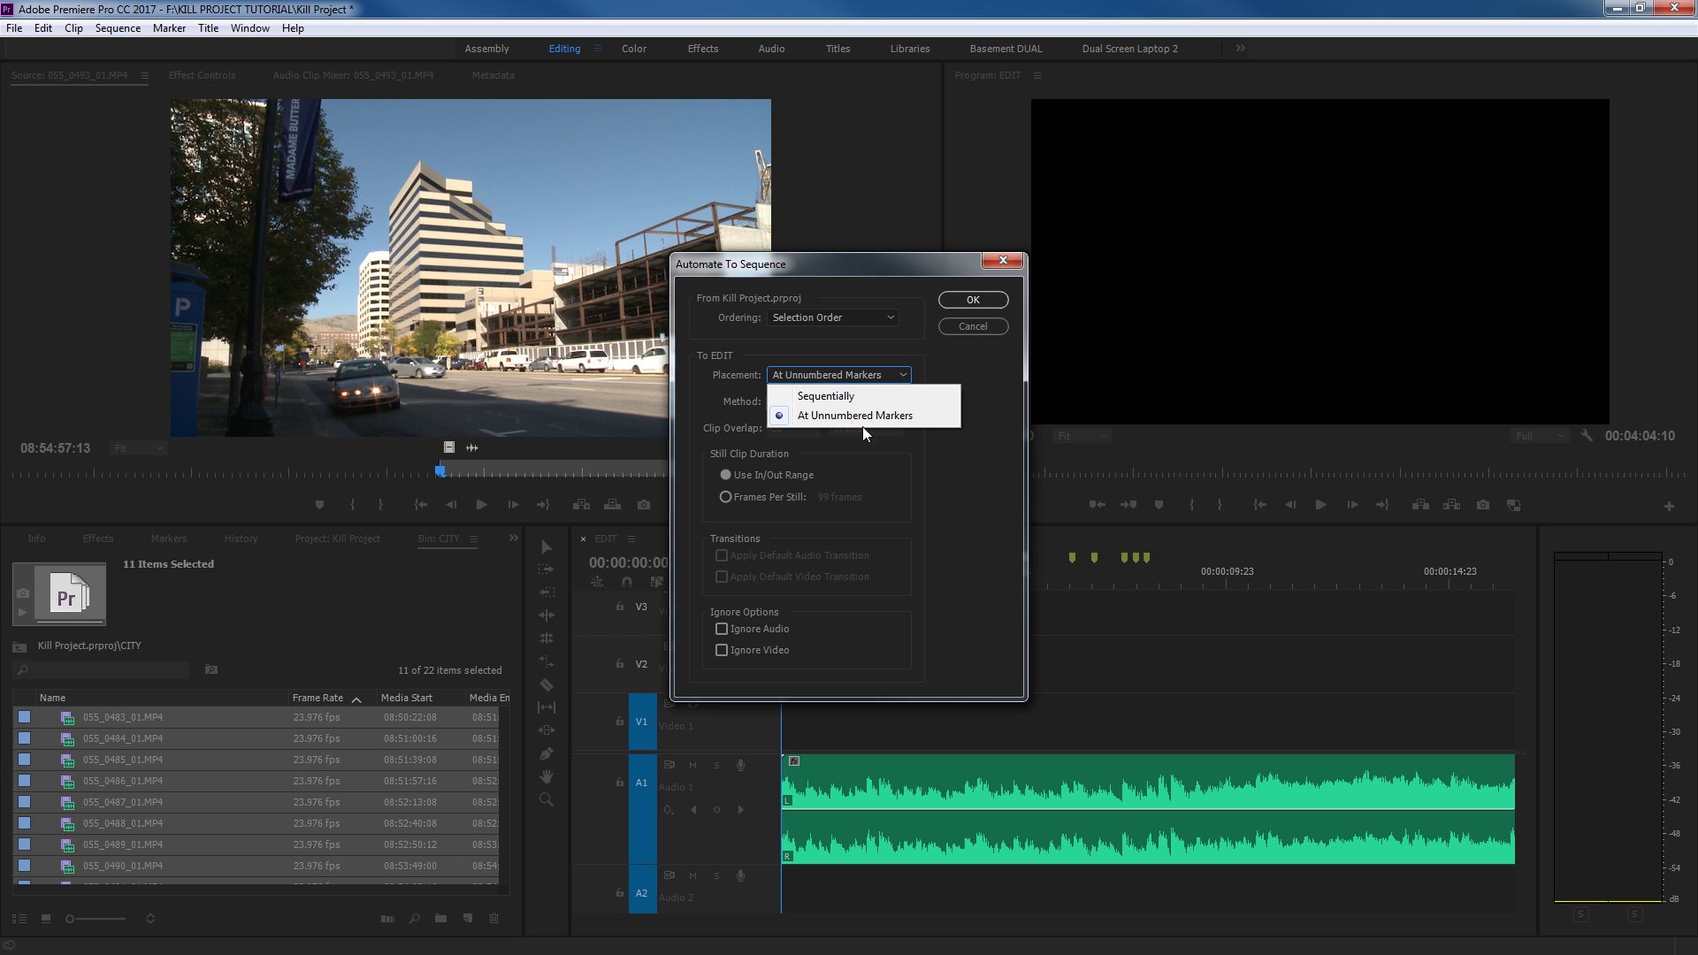
{"action": "left_click", "coordinate": [976, 456]}
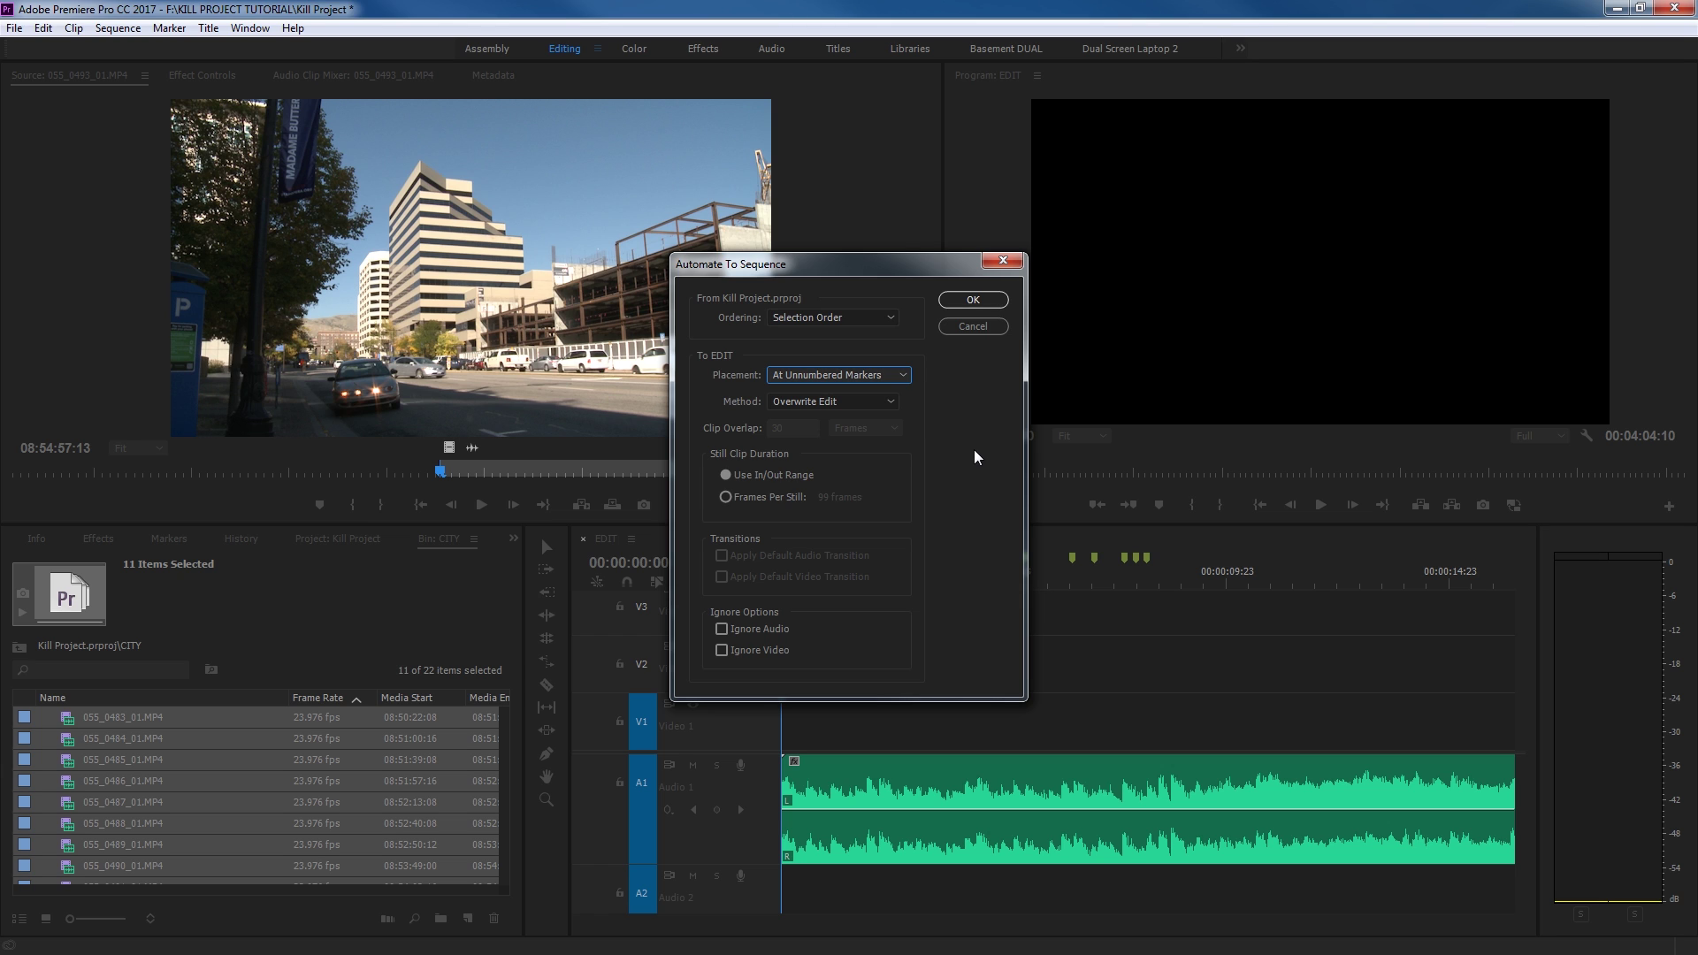
{"action": "left_click", "coordinate": [838, 325]}
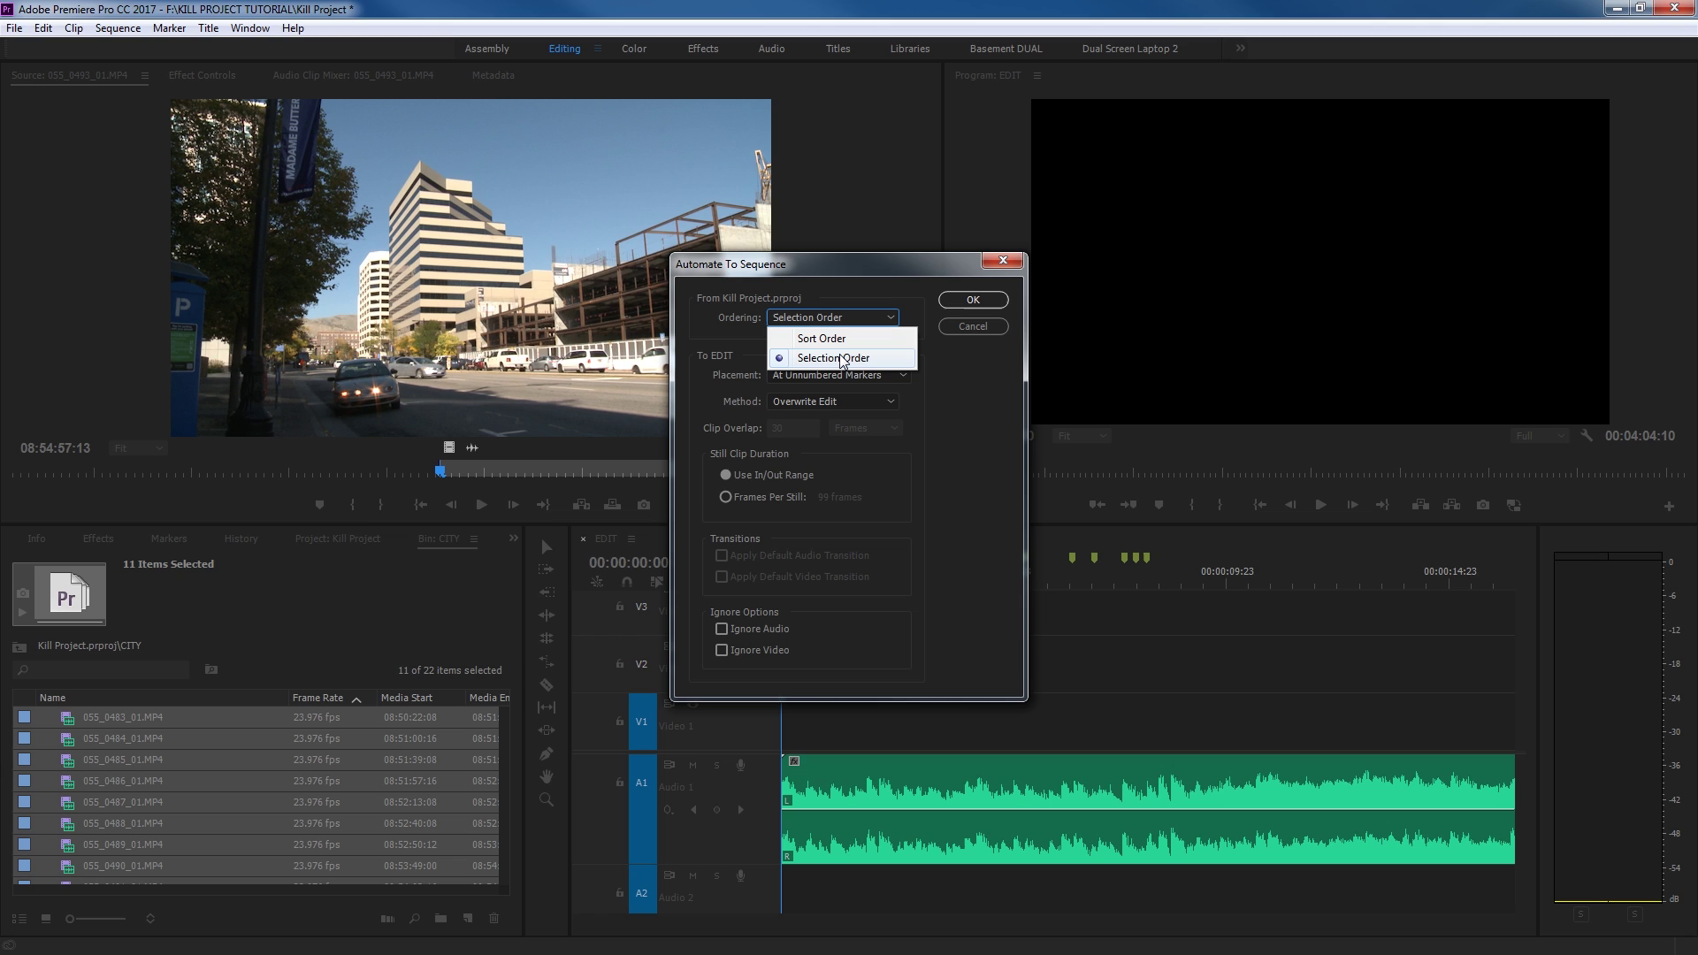
{"action": "left_click", "coordinate": [838, 359]}
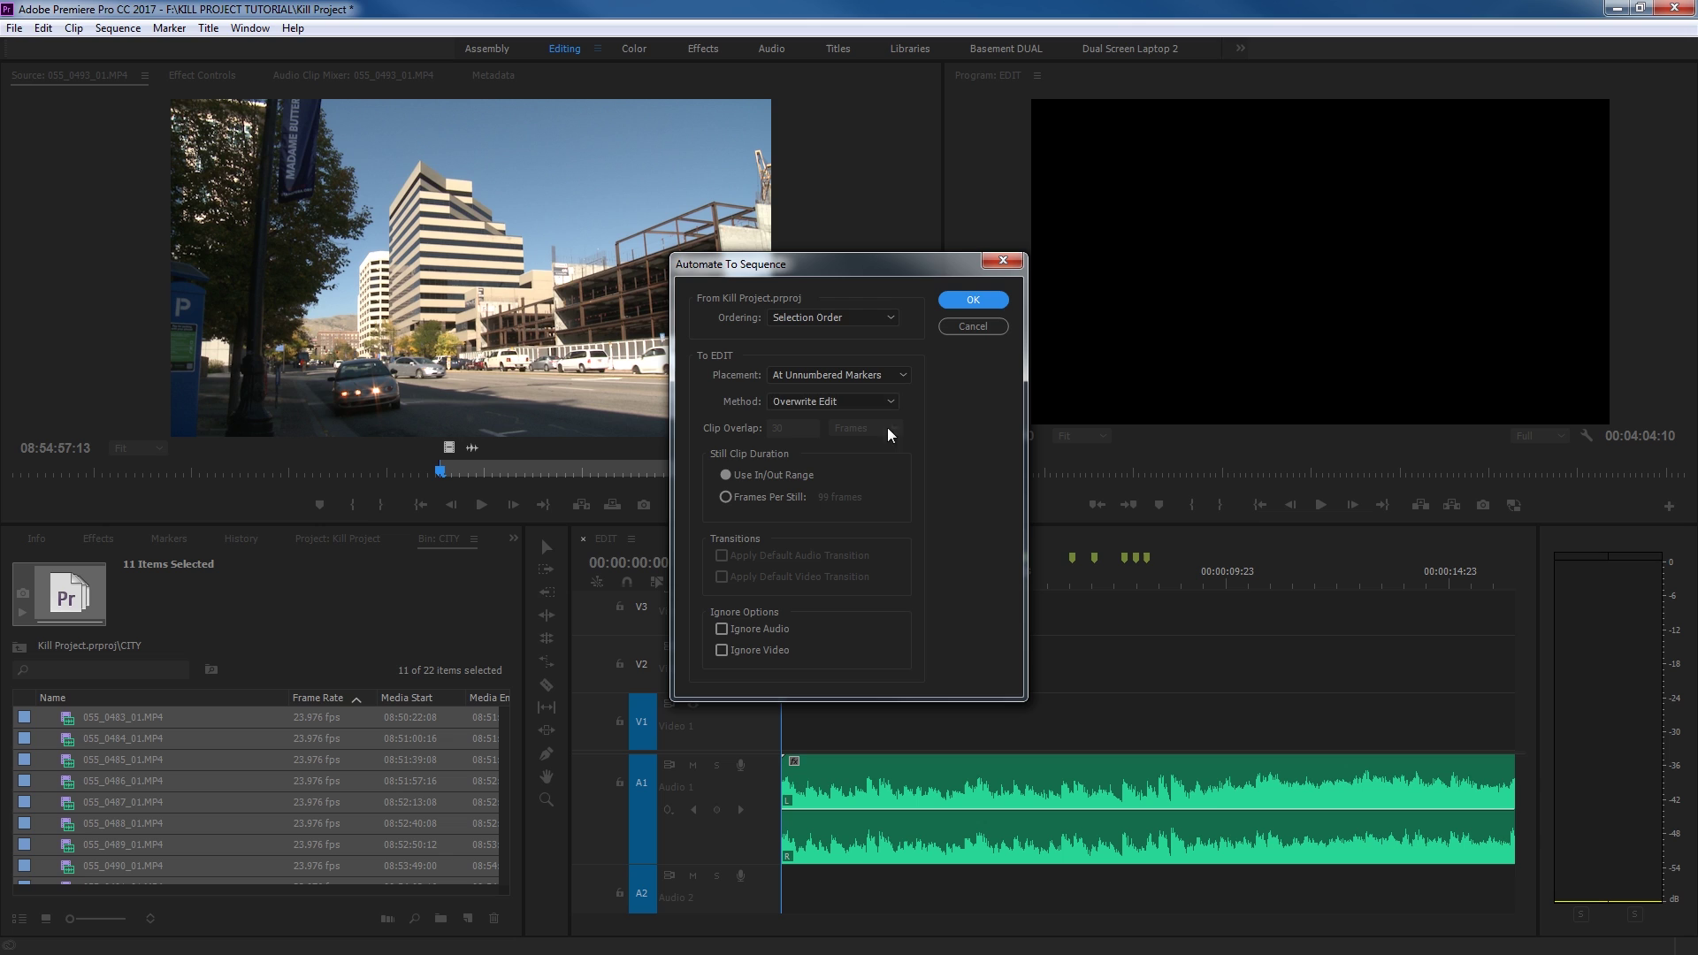
{"action": "left_click", "coordinate": [722, 630]}
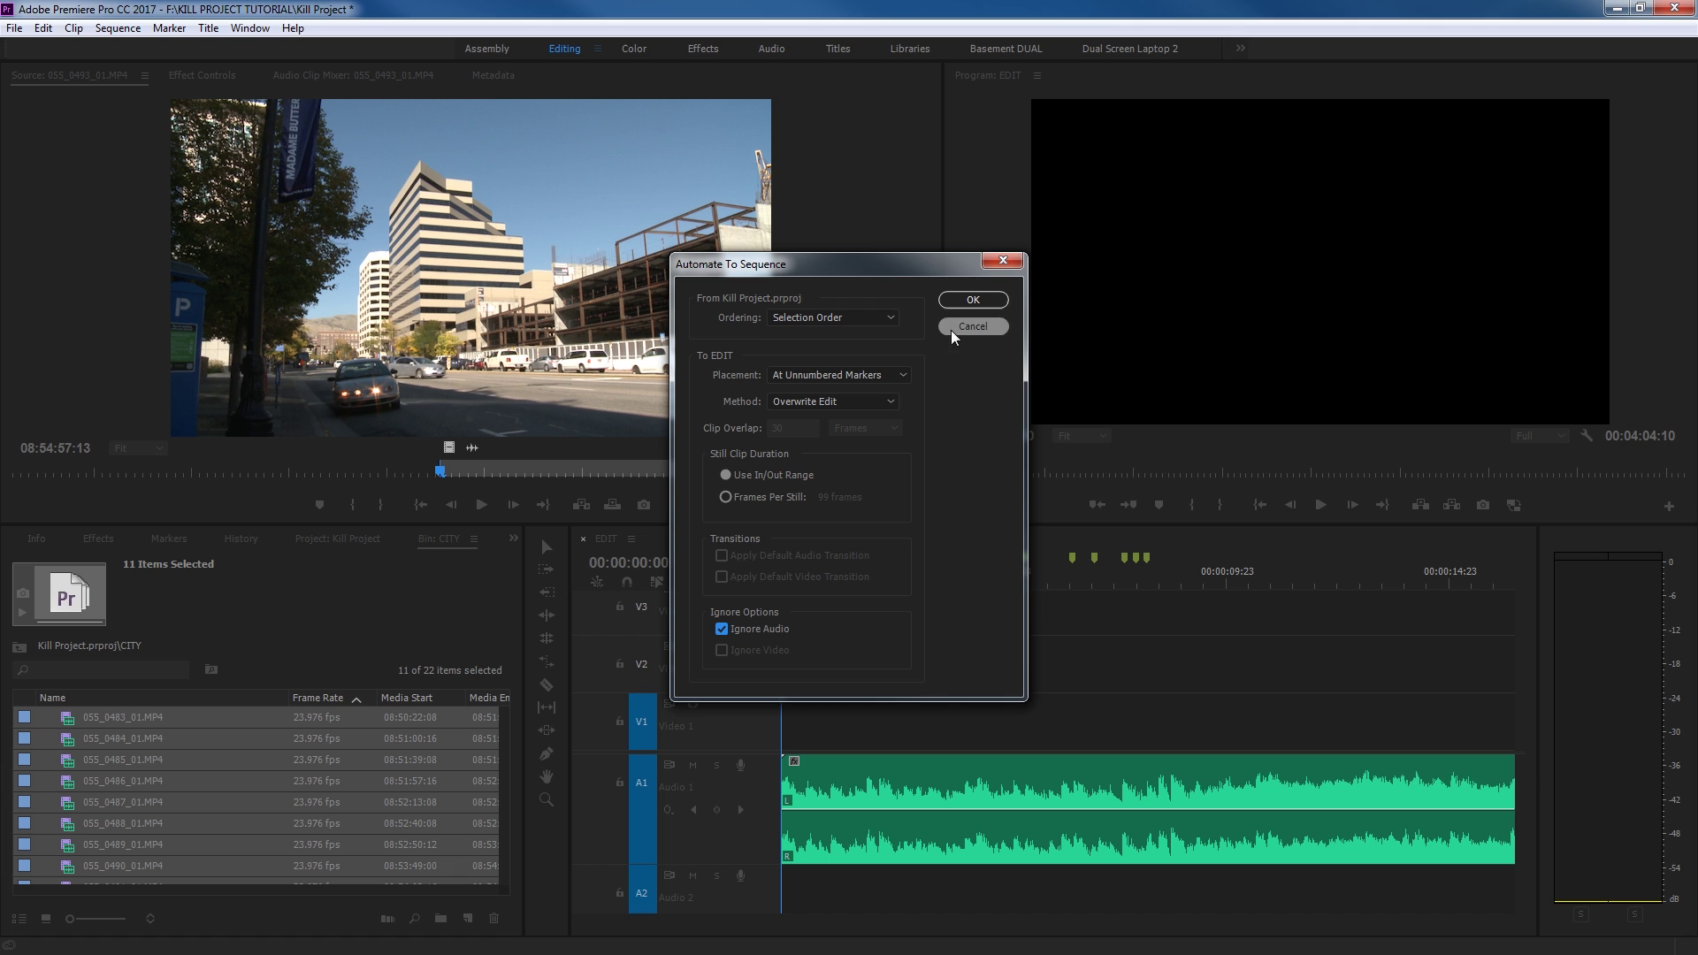
{"action": "left_click", "coordinate": [977, 301]}
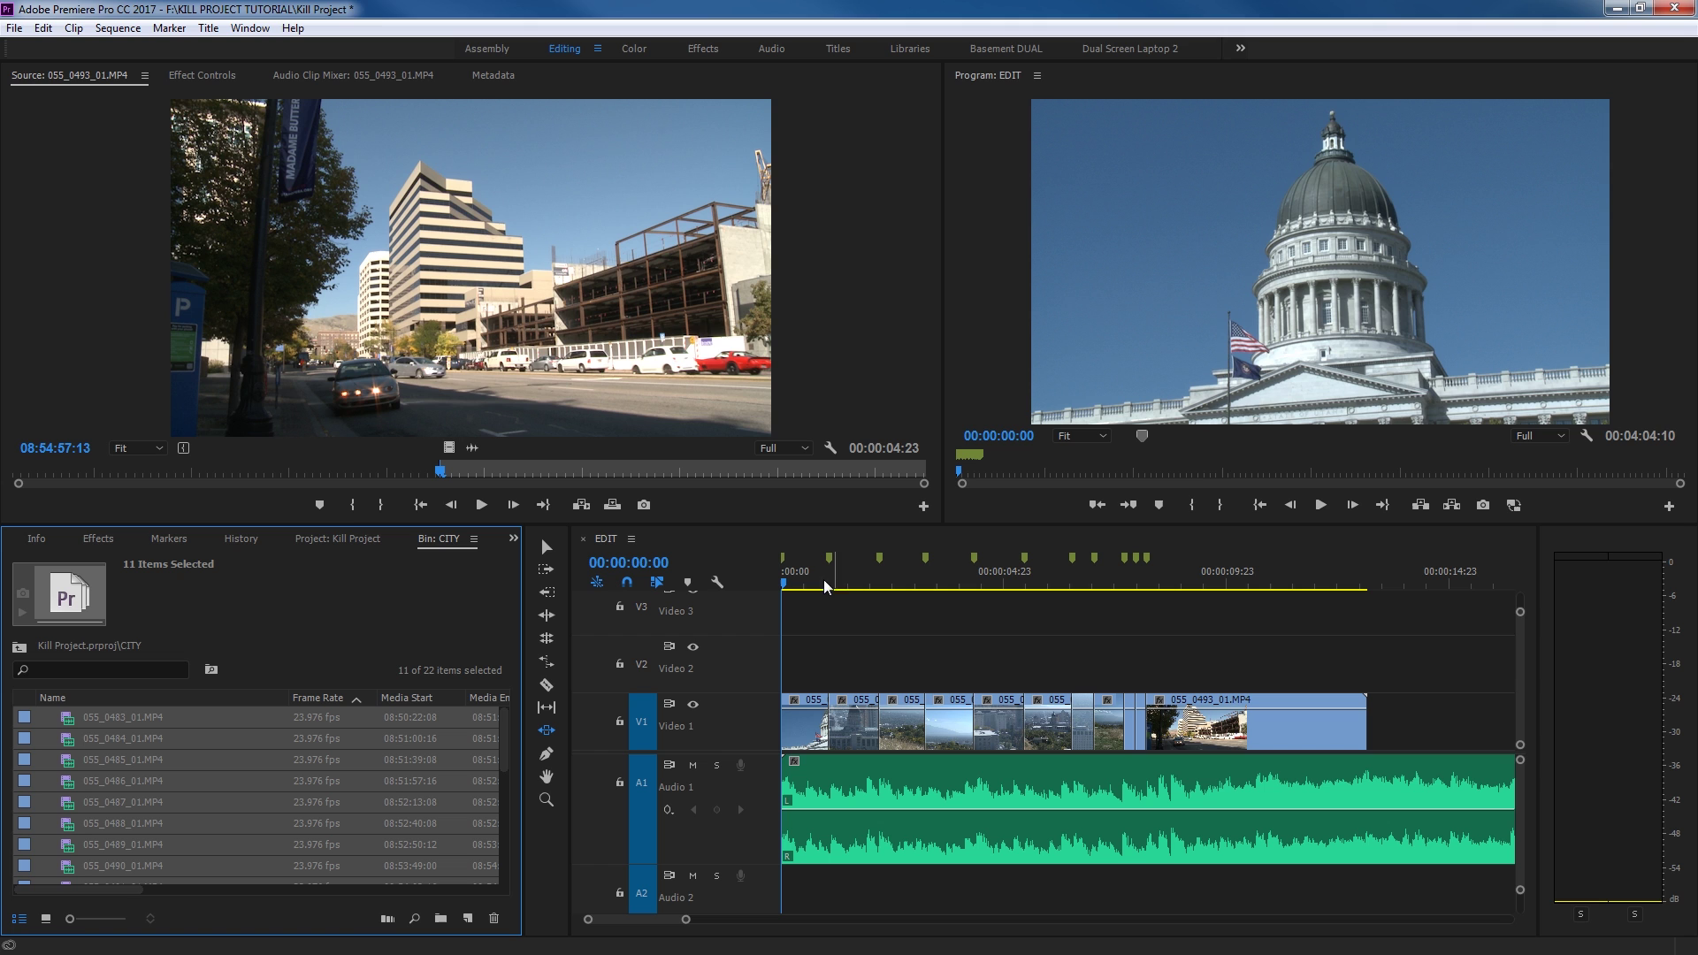
{"action": "left_click", "coordinate": [752, 584]}
{"action": "key", "text": "v"}
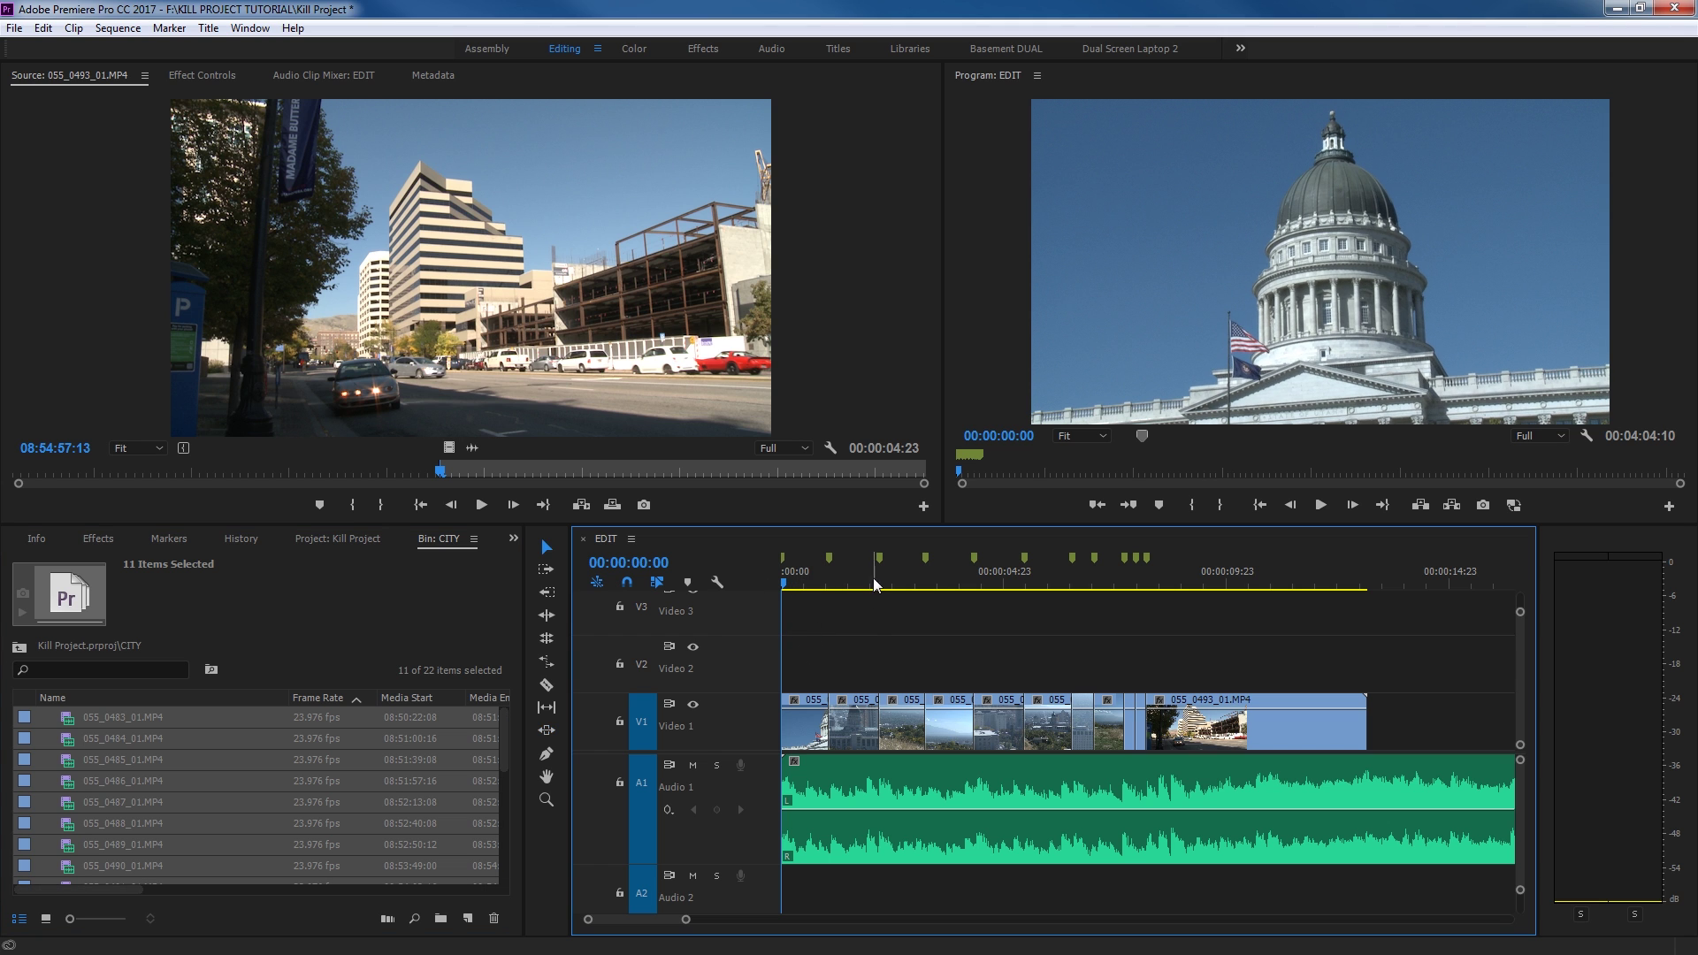
{"action": "key", "text": "space"}
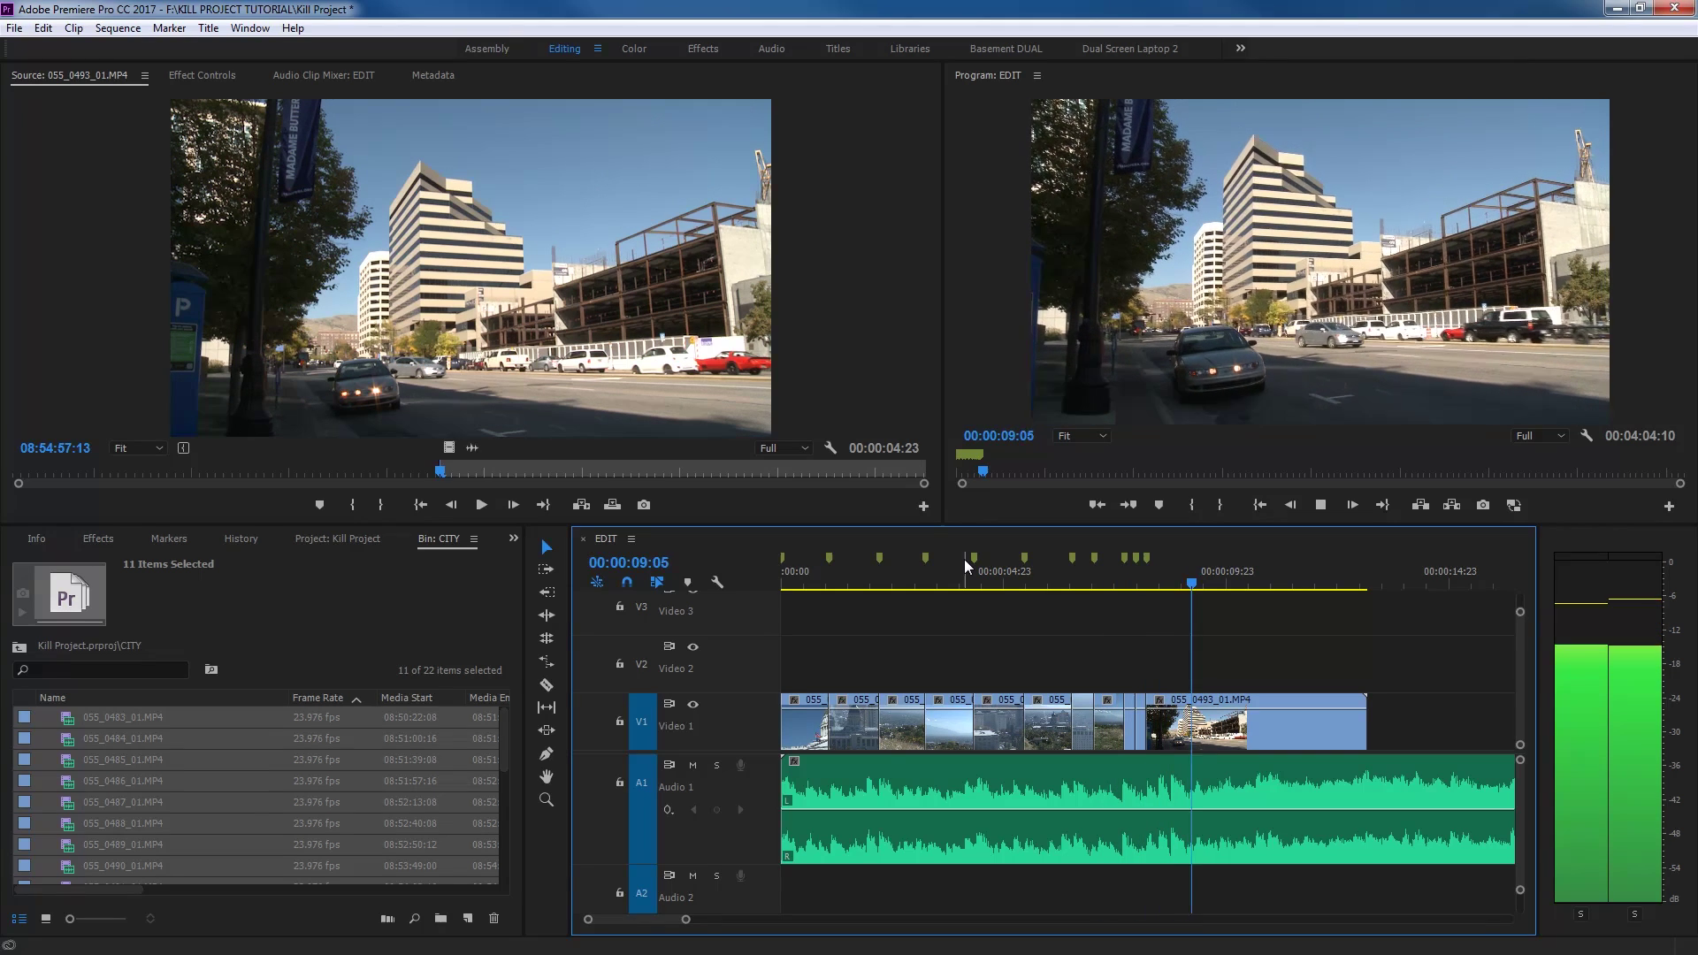
{"action": "key", "text": "space"}
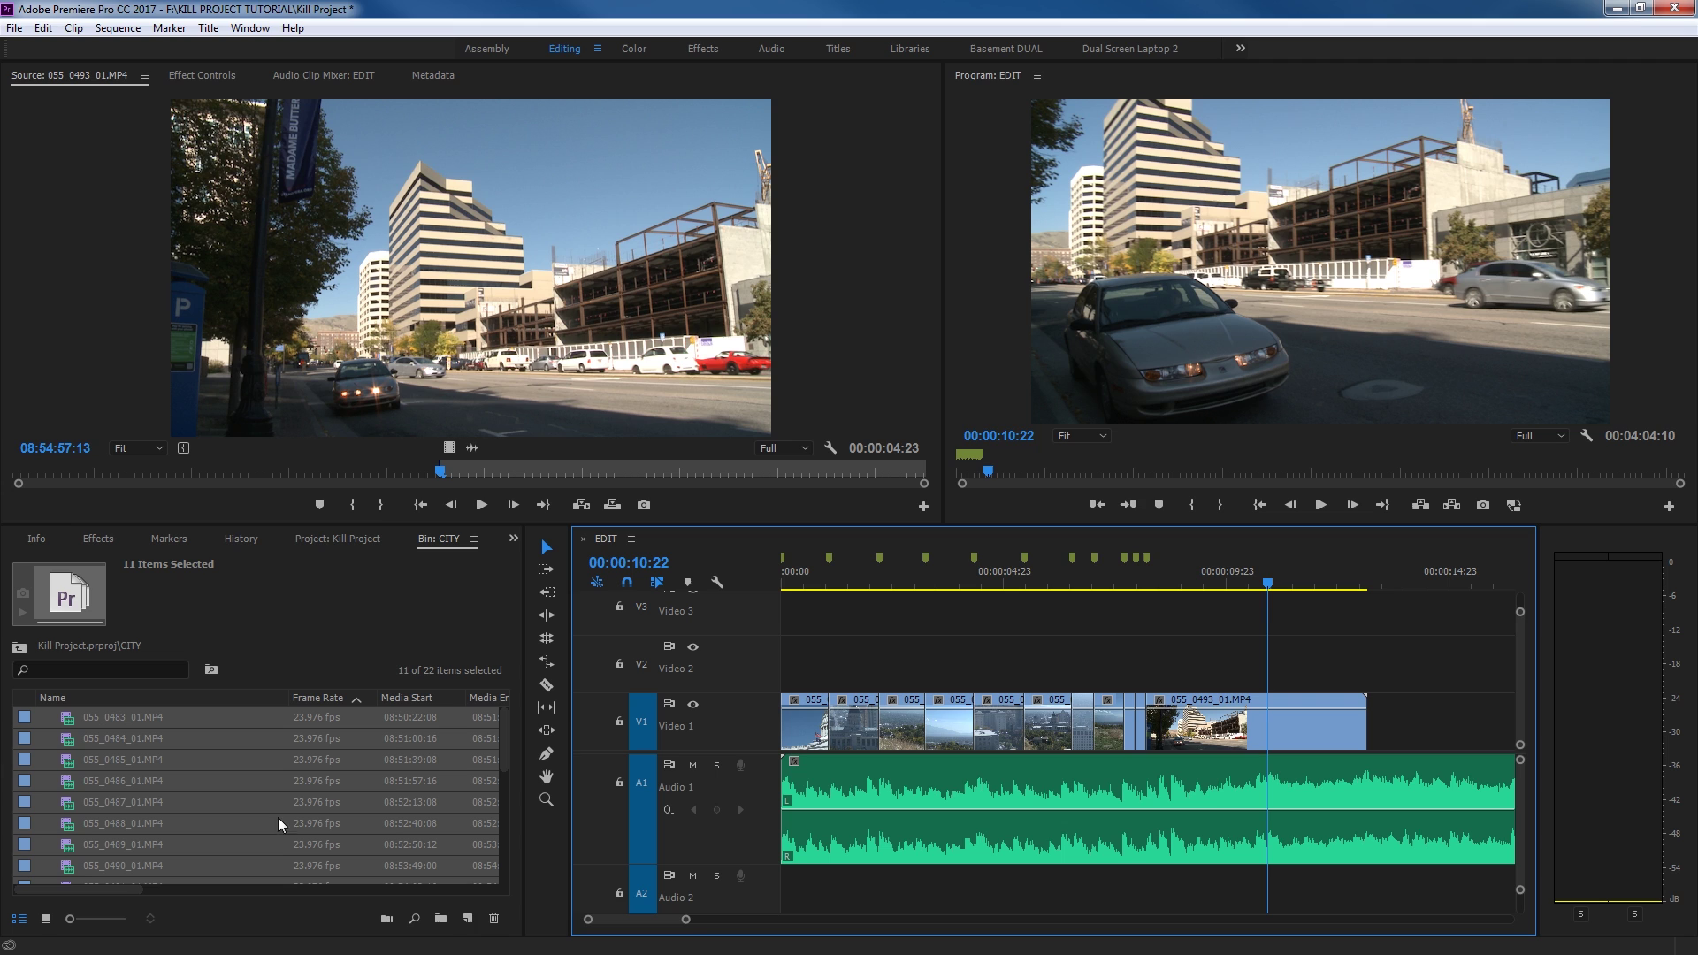
Delete the placed clips from V1 and show the CITY bin full-window in Icon View
{"action": "key", "text": "Delete"}
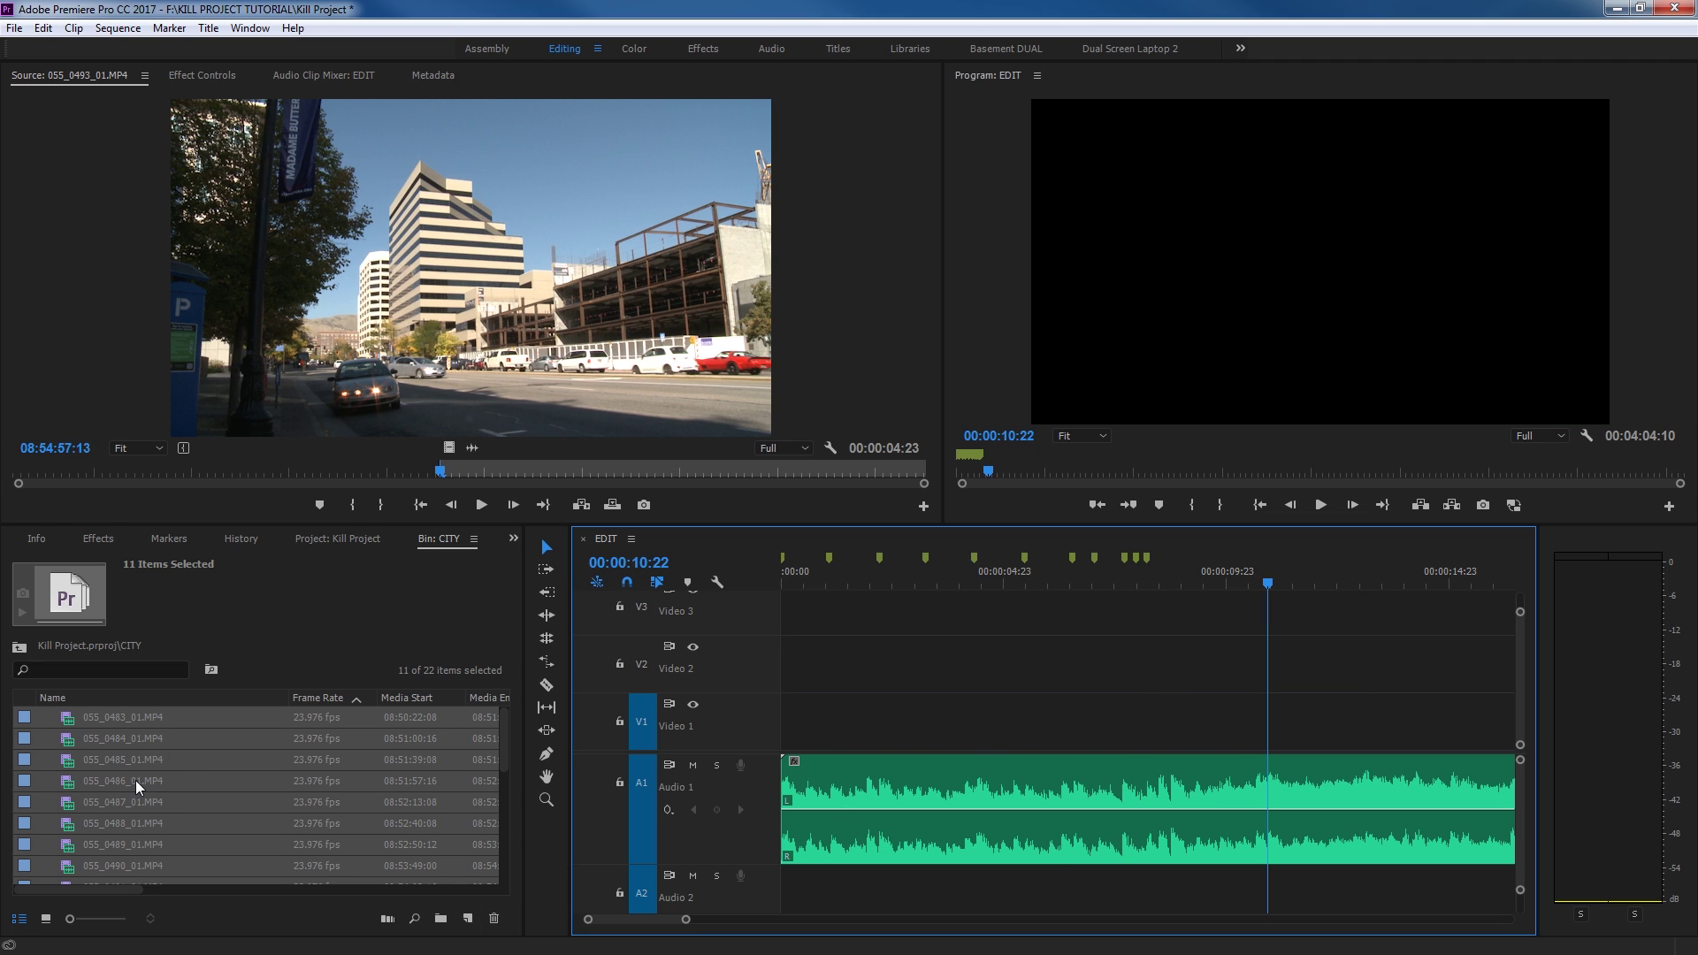
{"action": "left_click", "coordinate": [47, 919]}
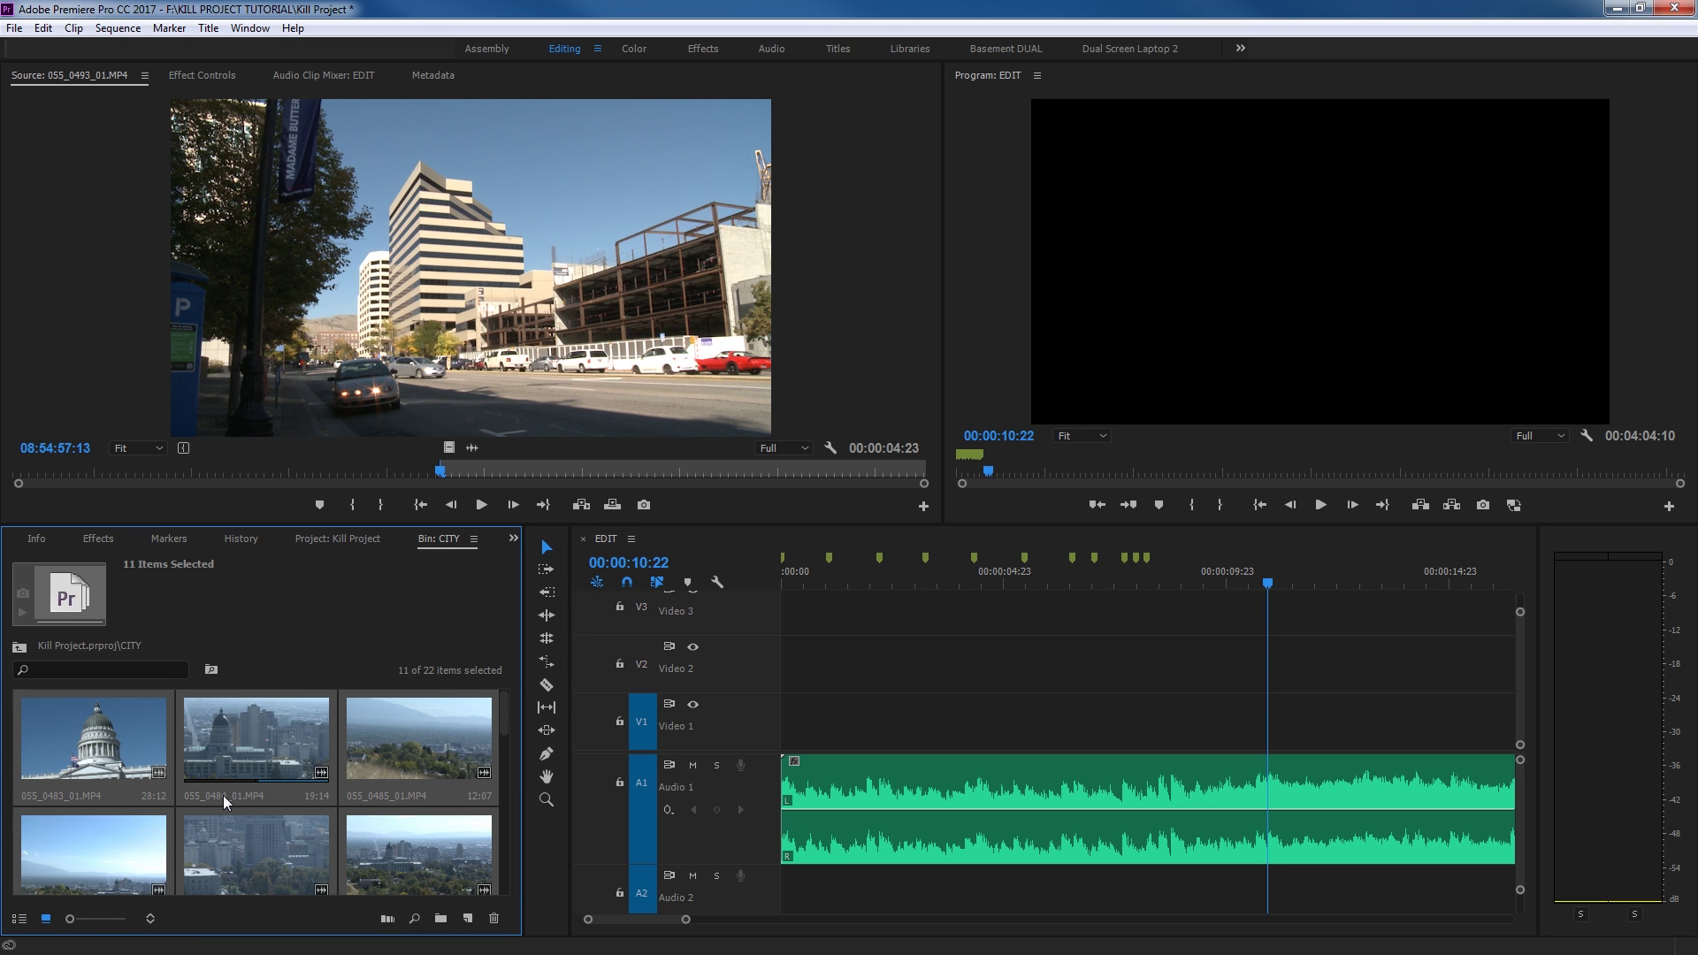
{"action": "key", "text": "grave"}
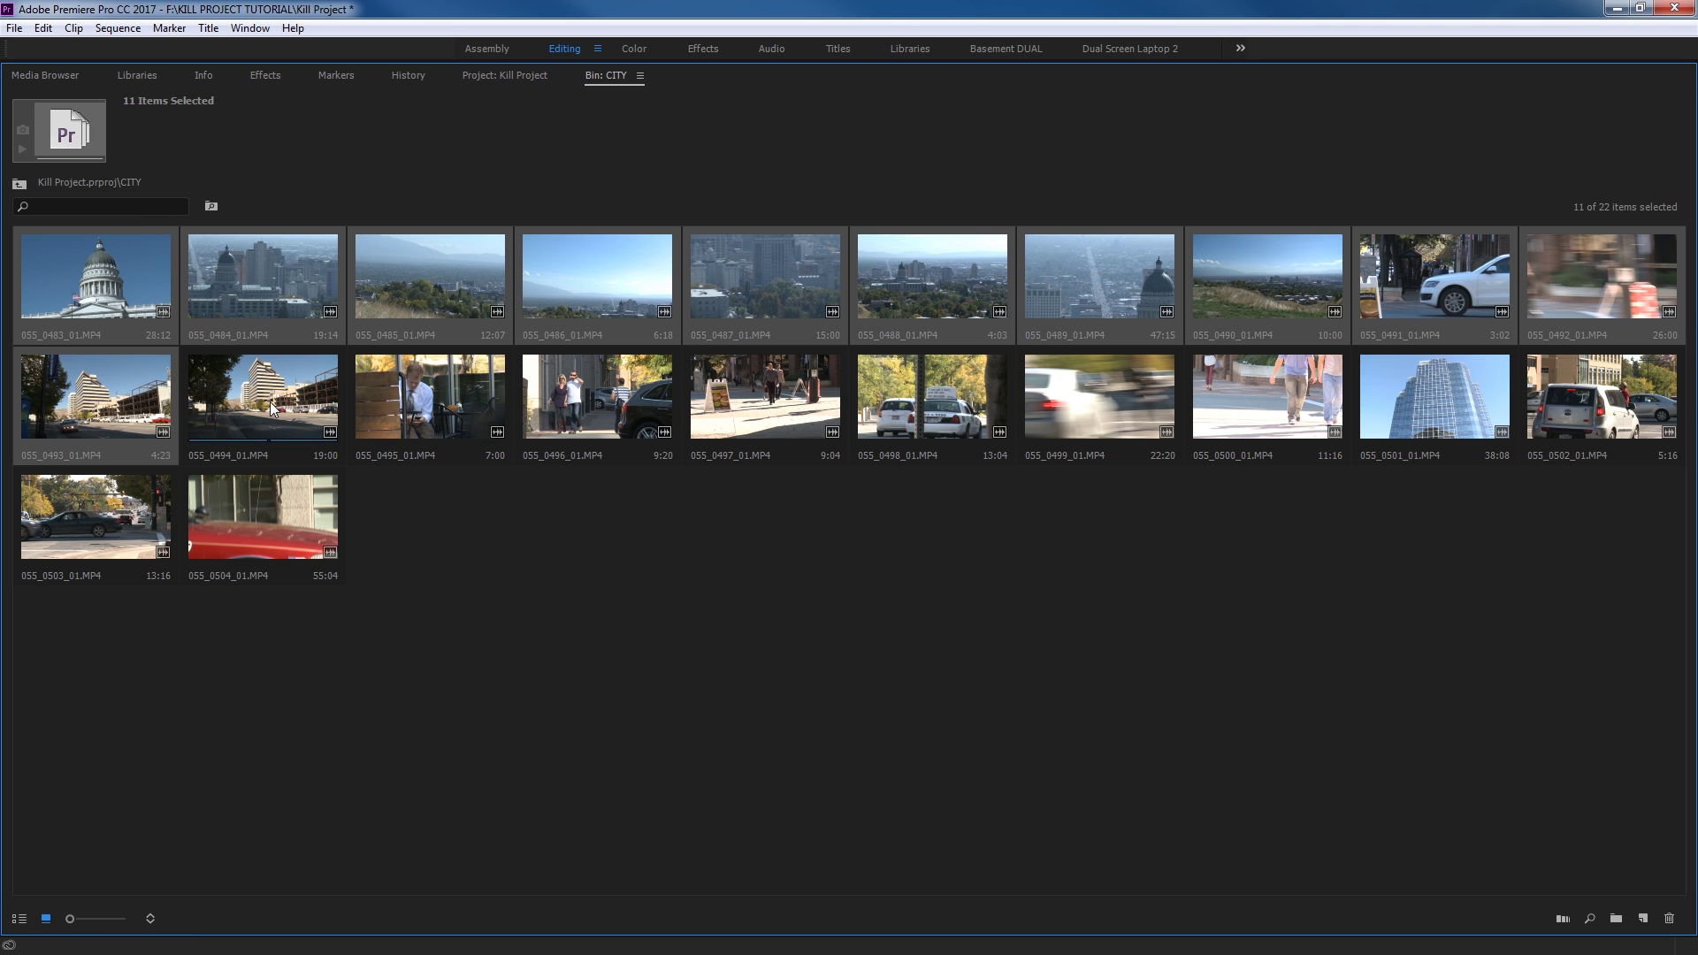
{"action": "left_click", "coordinate": [151, 919]}
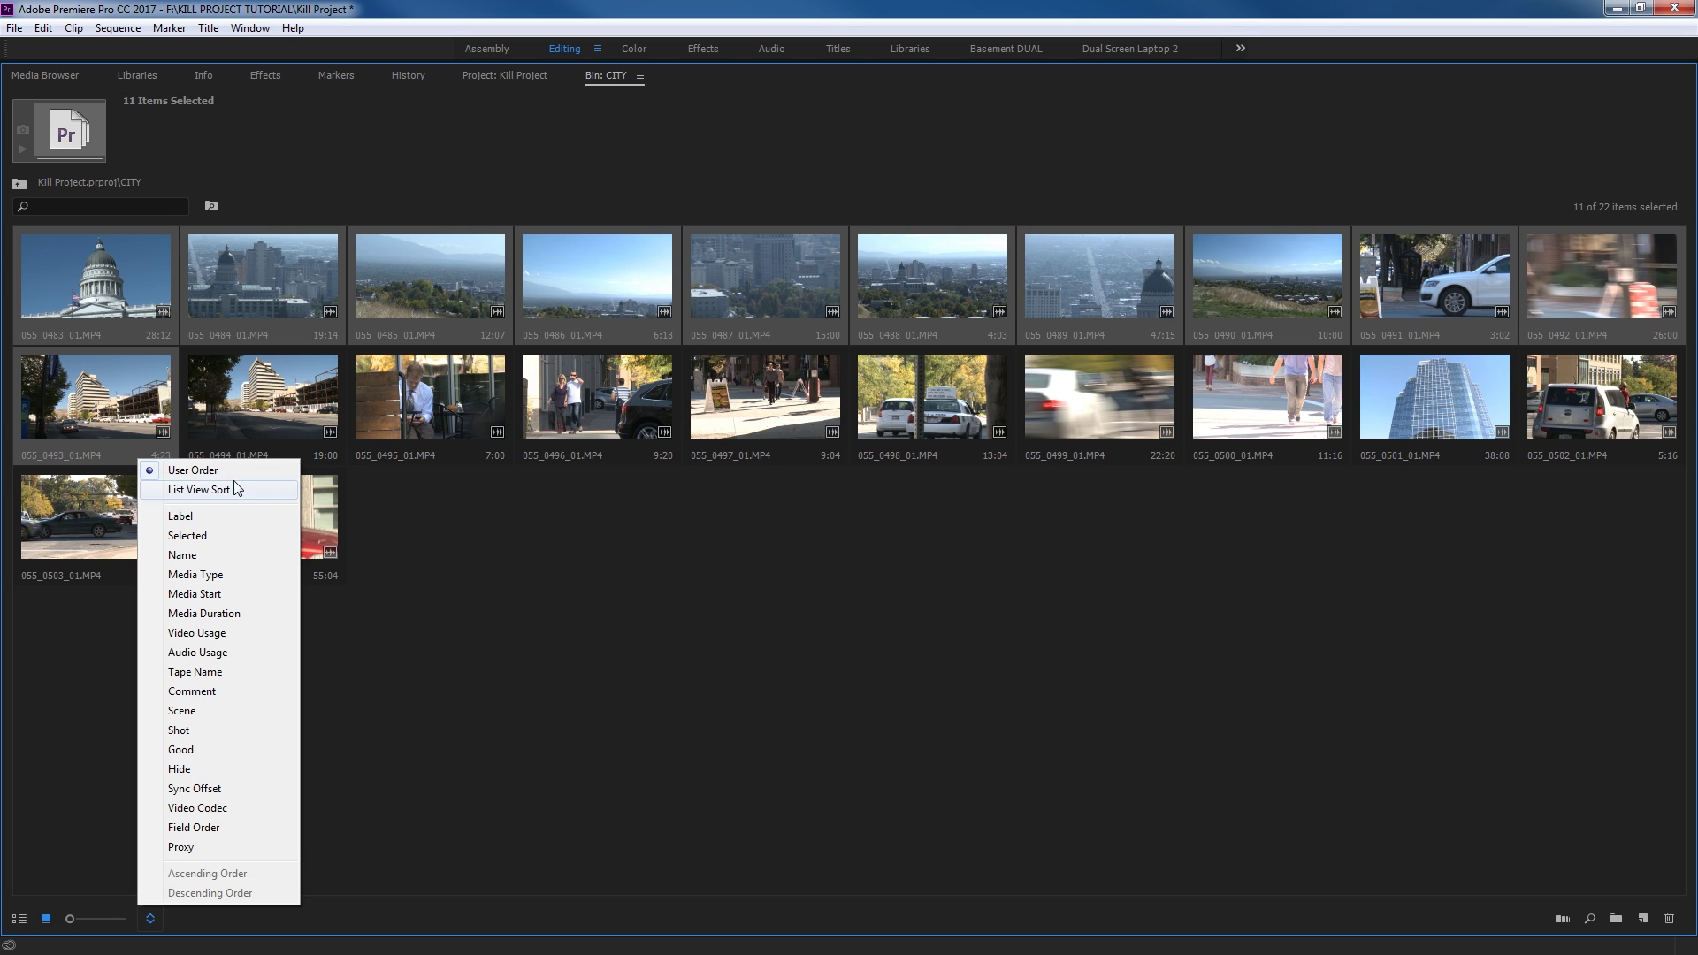
{"action": "left_click", "coordinate": [435, 555]}
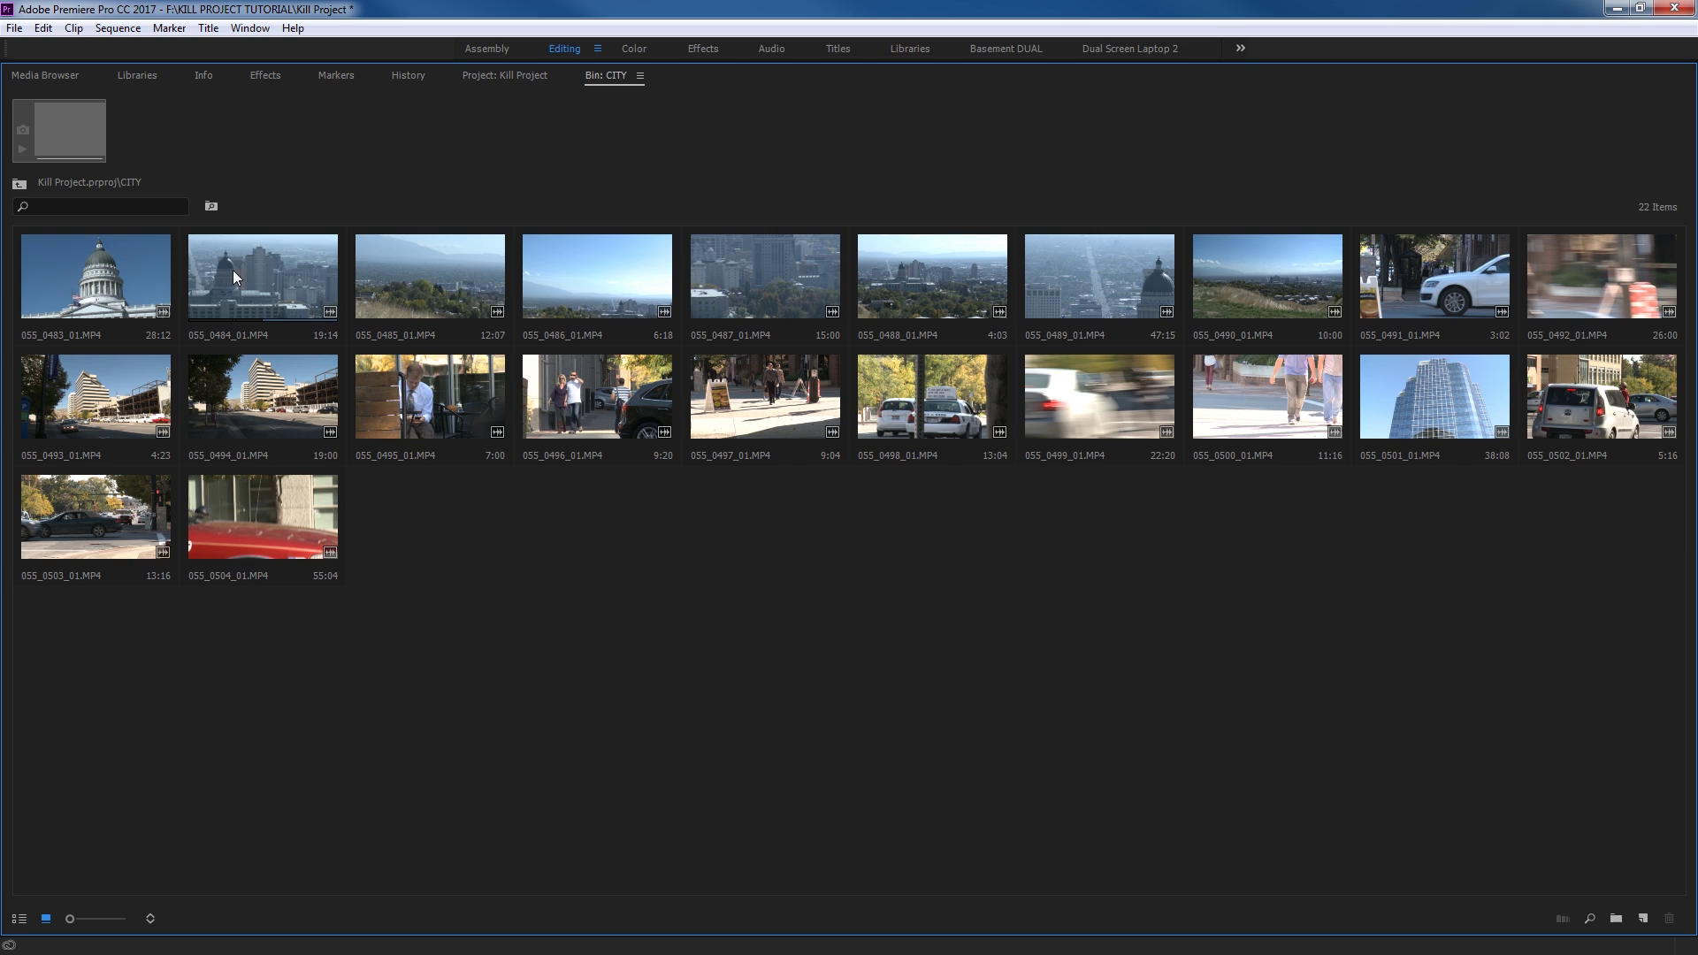
Reorder thumbnails: 0484 after 0485, 0491 after 0484, and 0492 after 0486
{"action": "left_click", "coordinate": [263, 277]}
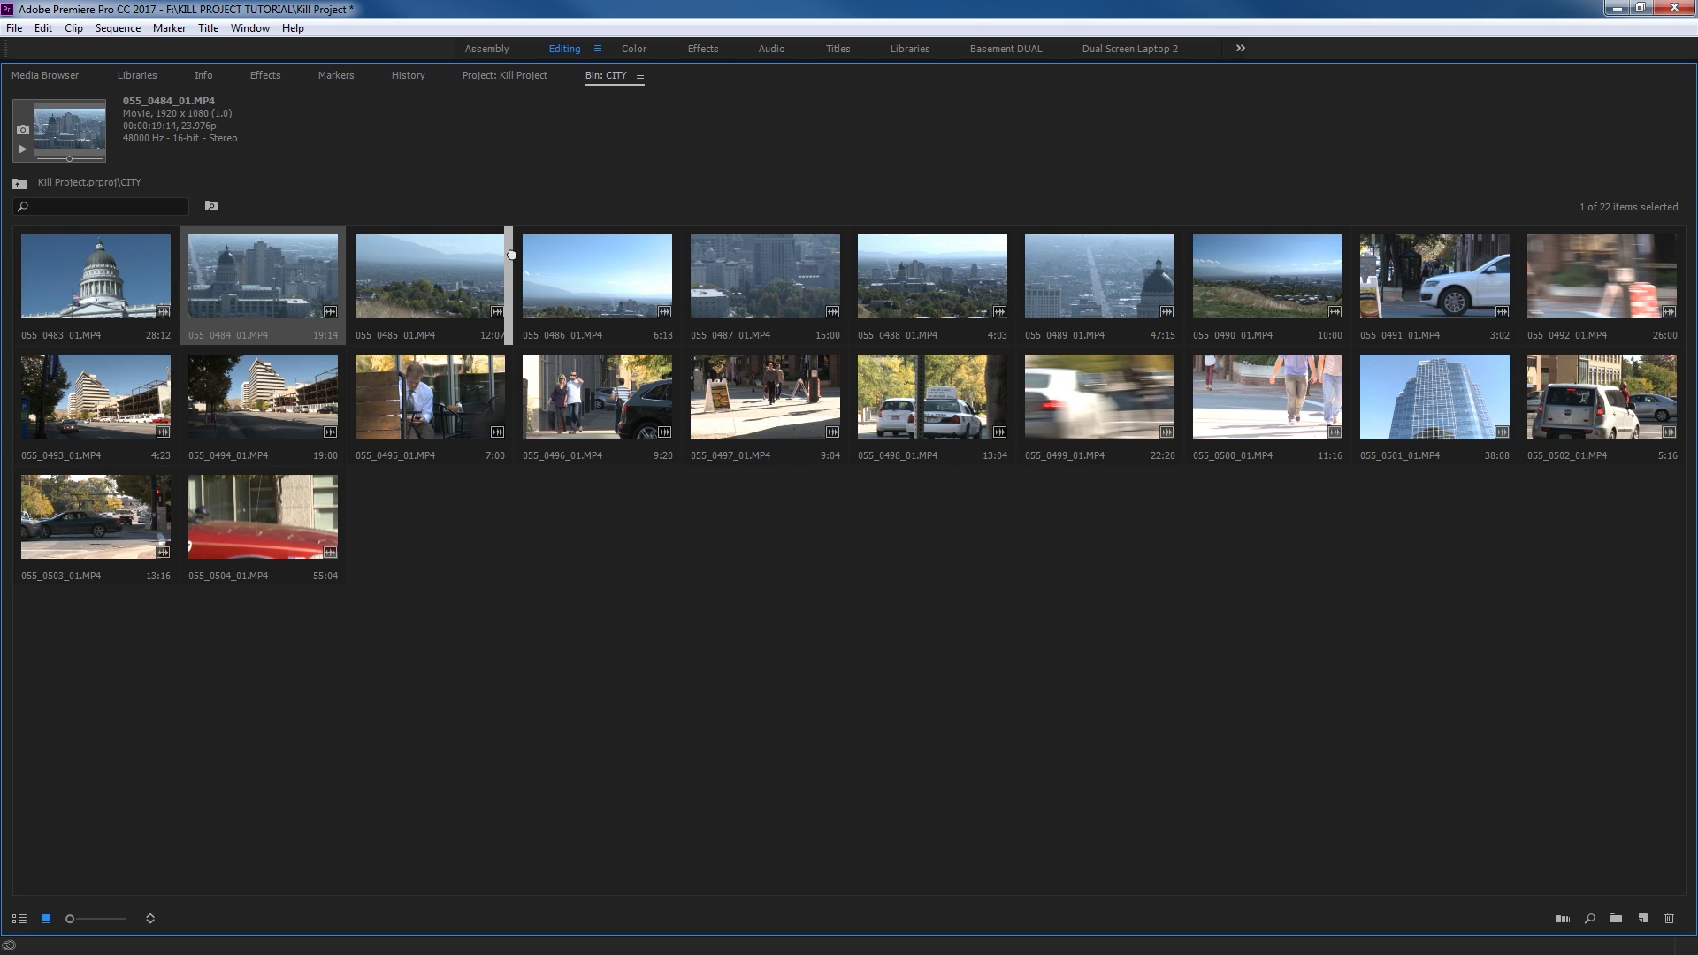
{"action": "left_click_drag", "start_coordinate": [510, 298], "coordinate": [499, 302]}
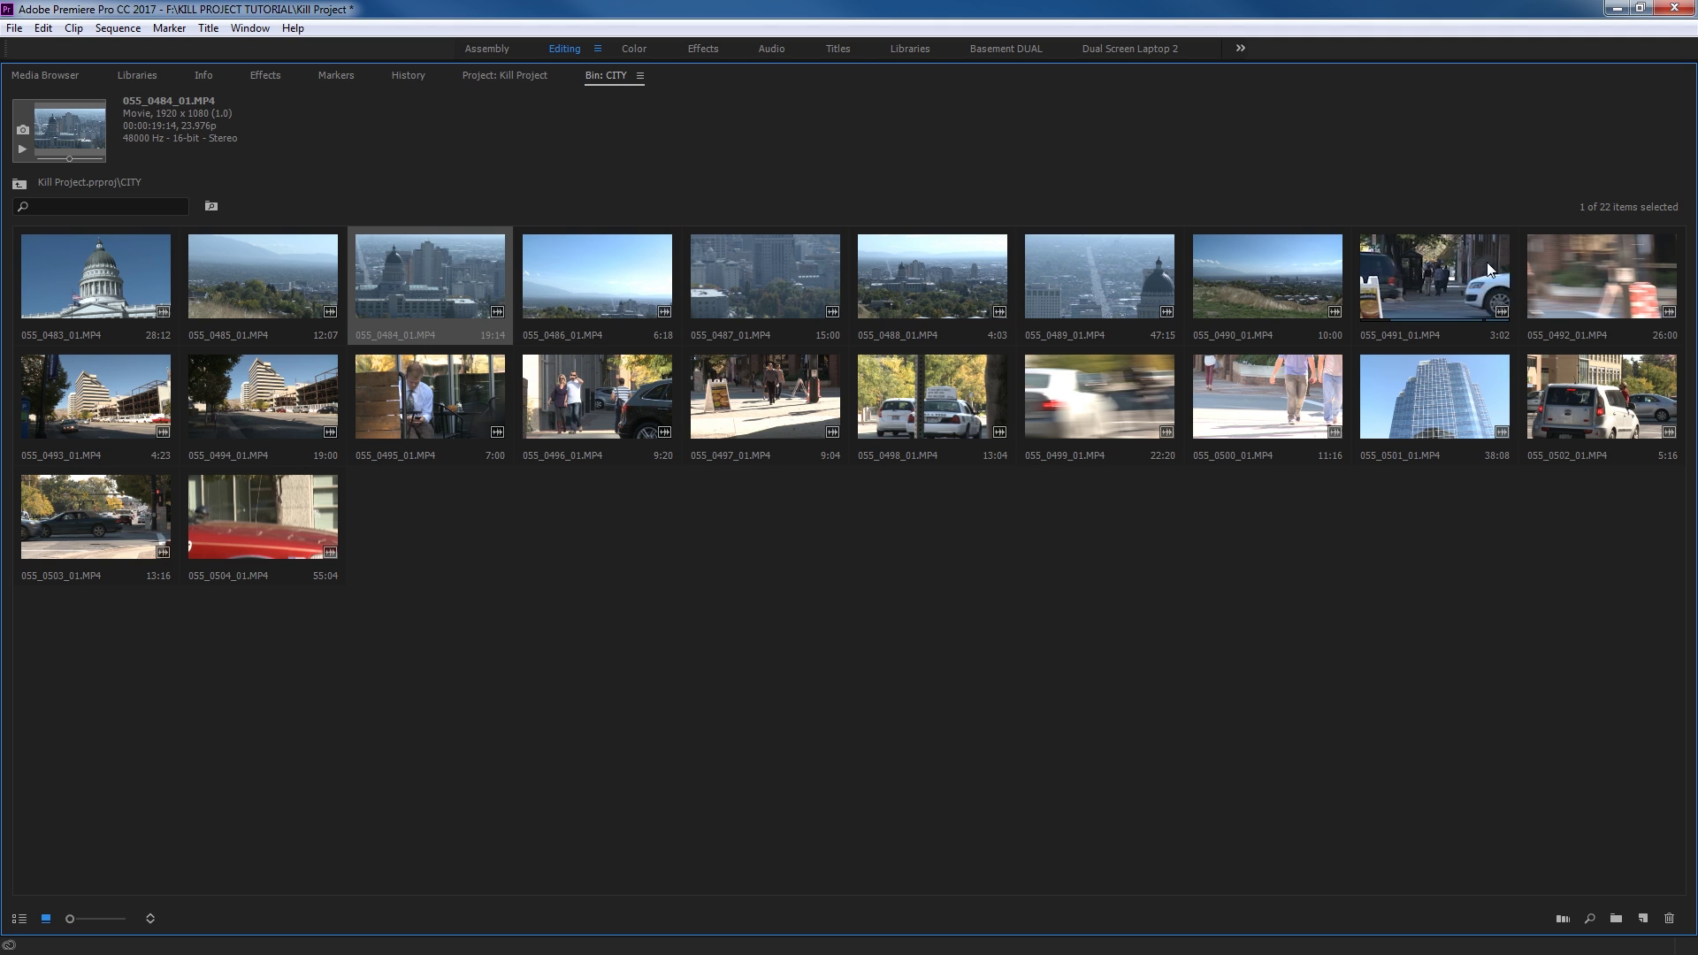
{"action": "left_click_drag", "start_coordinate": [1416, 283], "coordinate": [549, 289]}
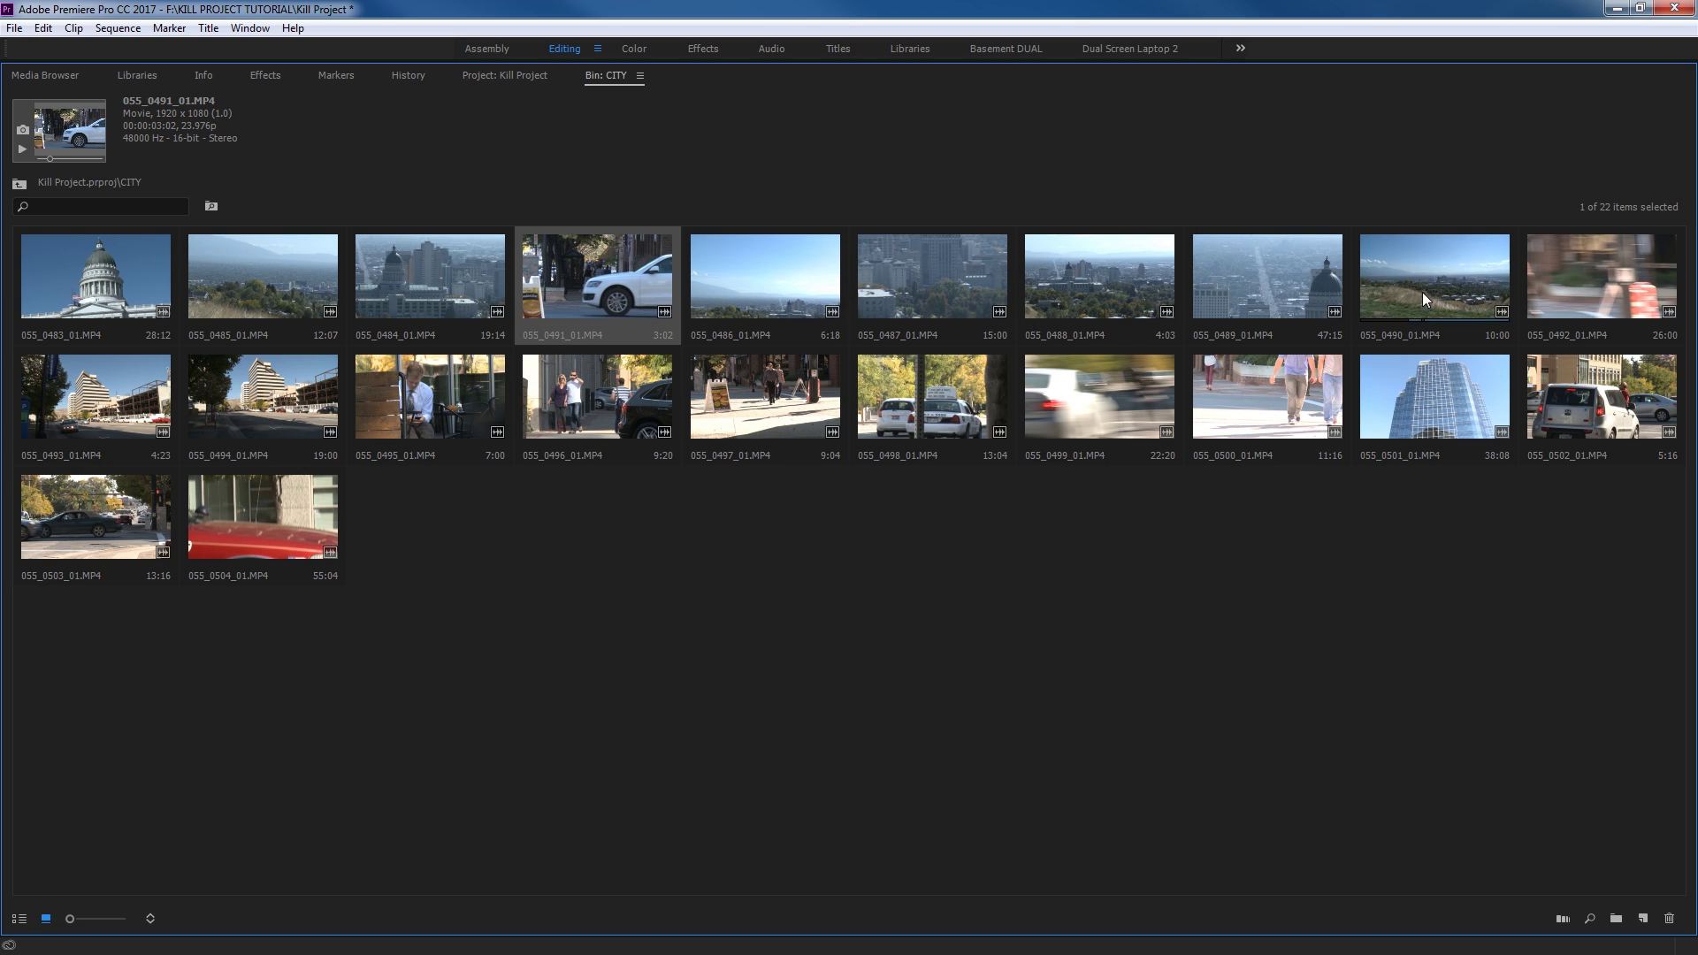
{"action": "left_click_drag", "start_coordinate": [1585, 273], "coordinate": [885, 314]}
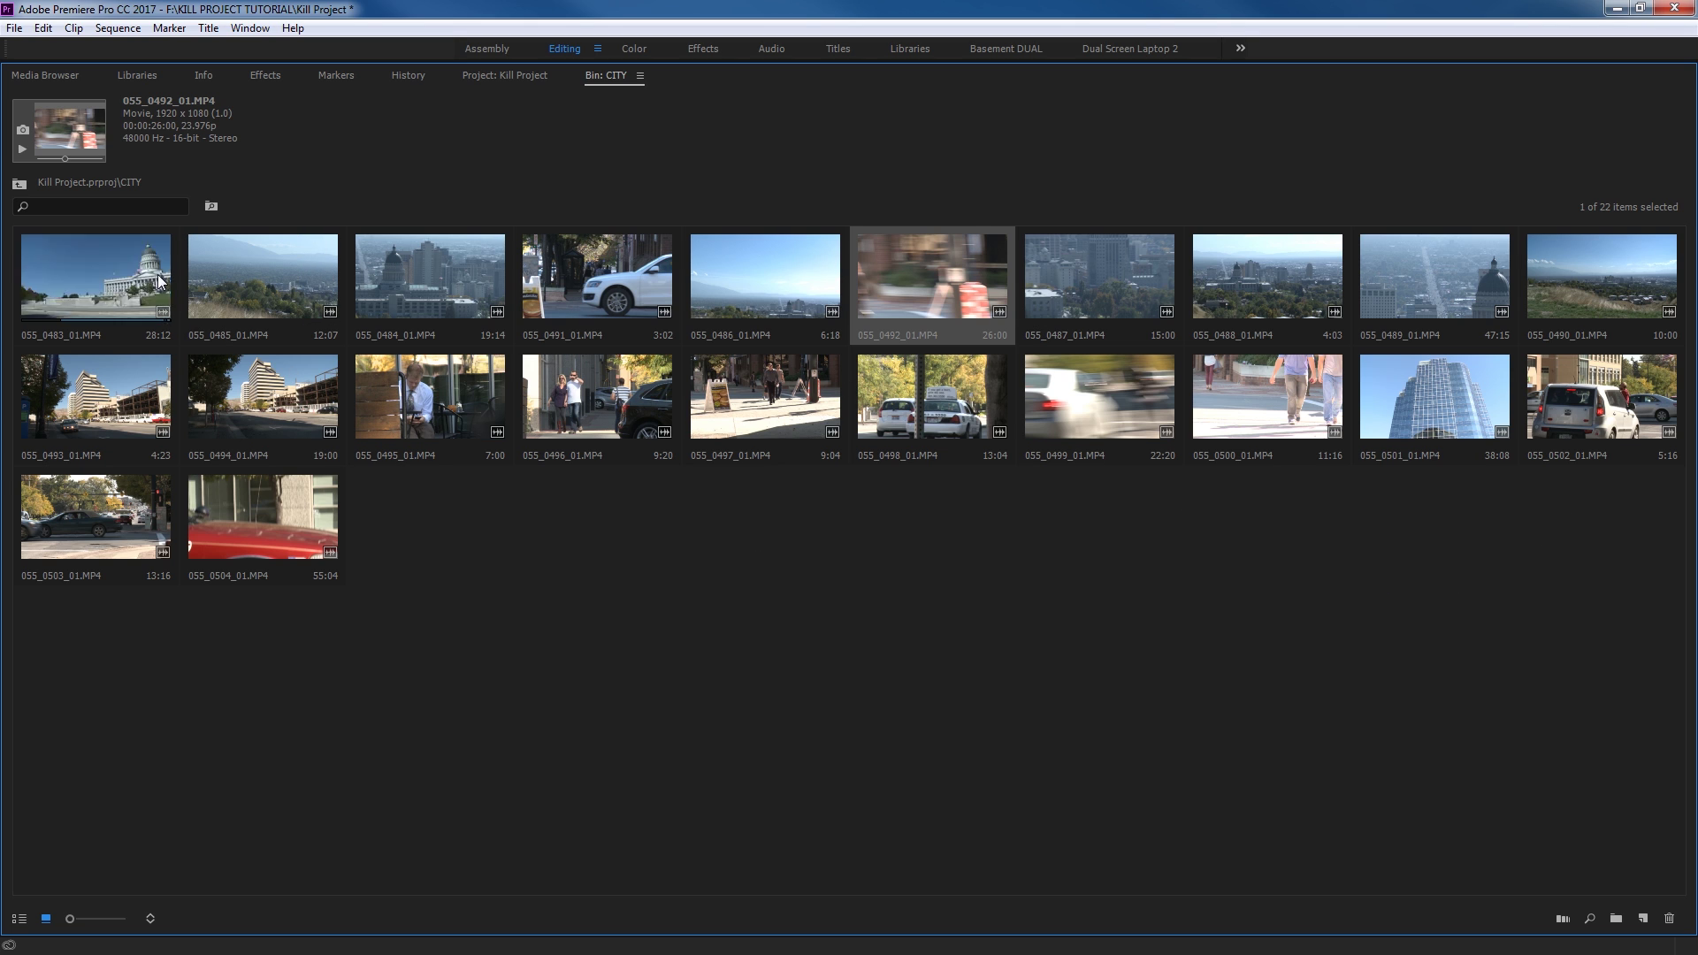
Select the first eleven clips, 055_0483 through 055_0493
{"action": "key", "text": "ctrl+shift+a"}
{"action": "left_click", "coordinate": [111, 287]}
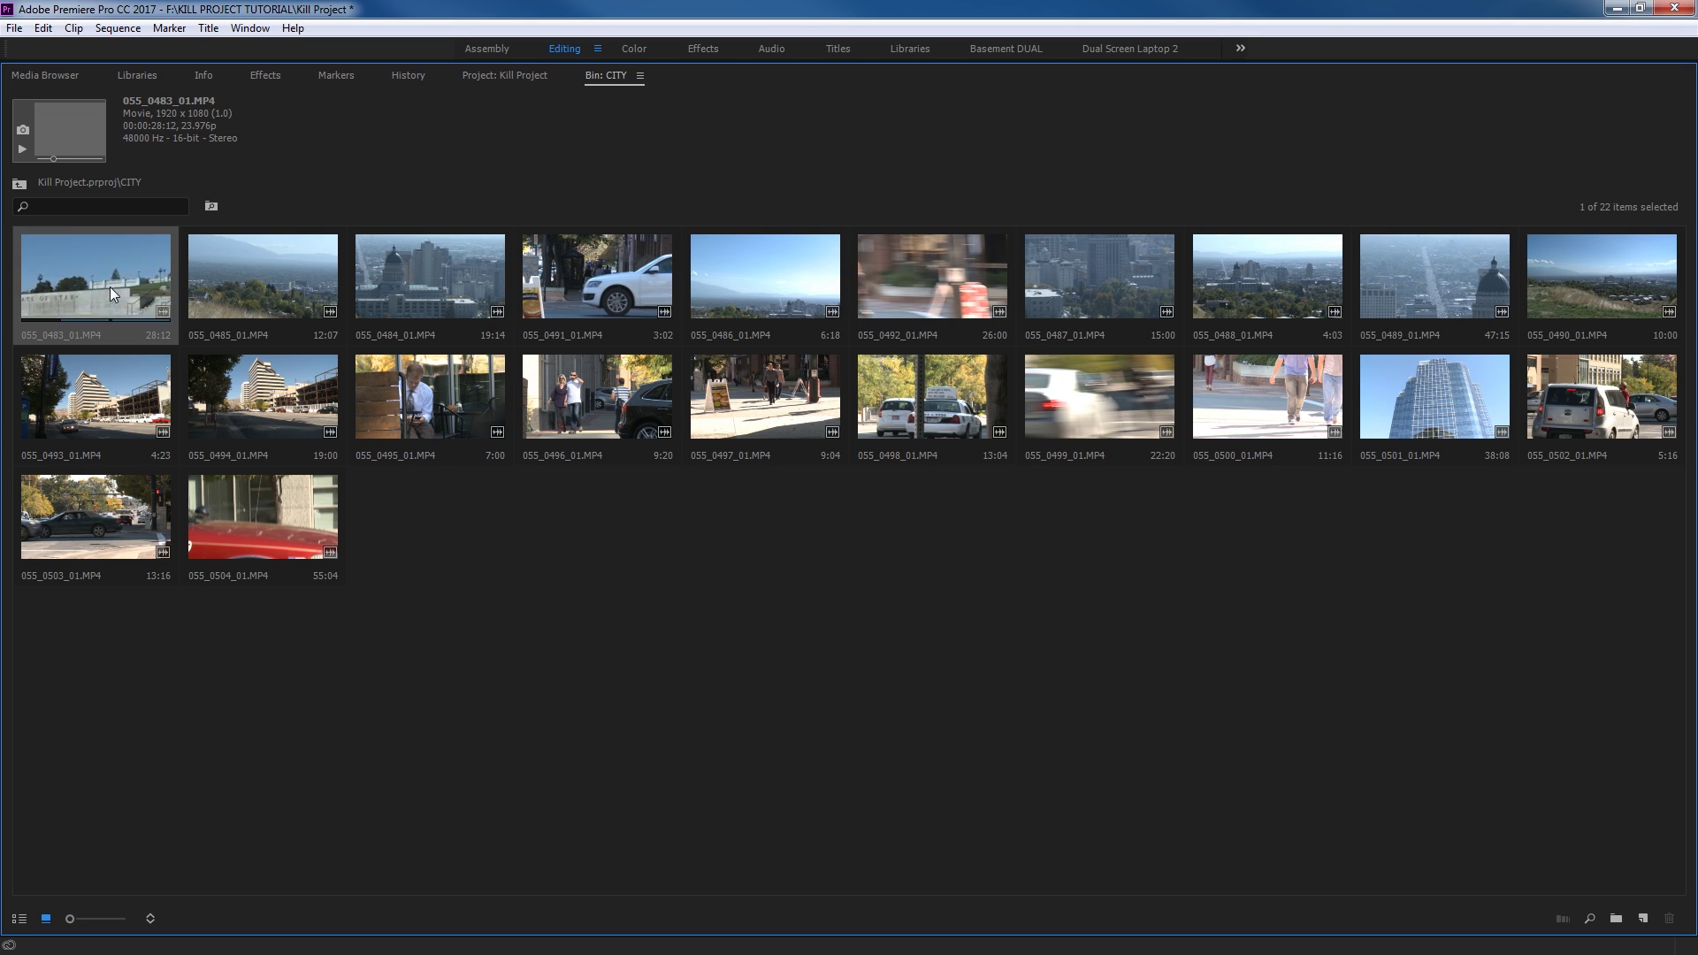
{"action": "left_click", "coordinate": [123, 415], "text": "shift"}
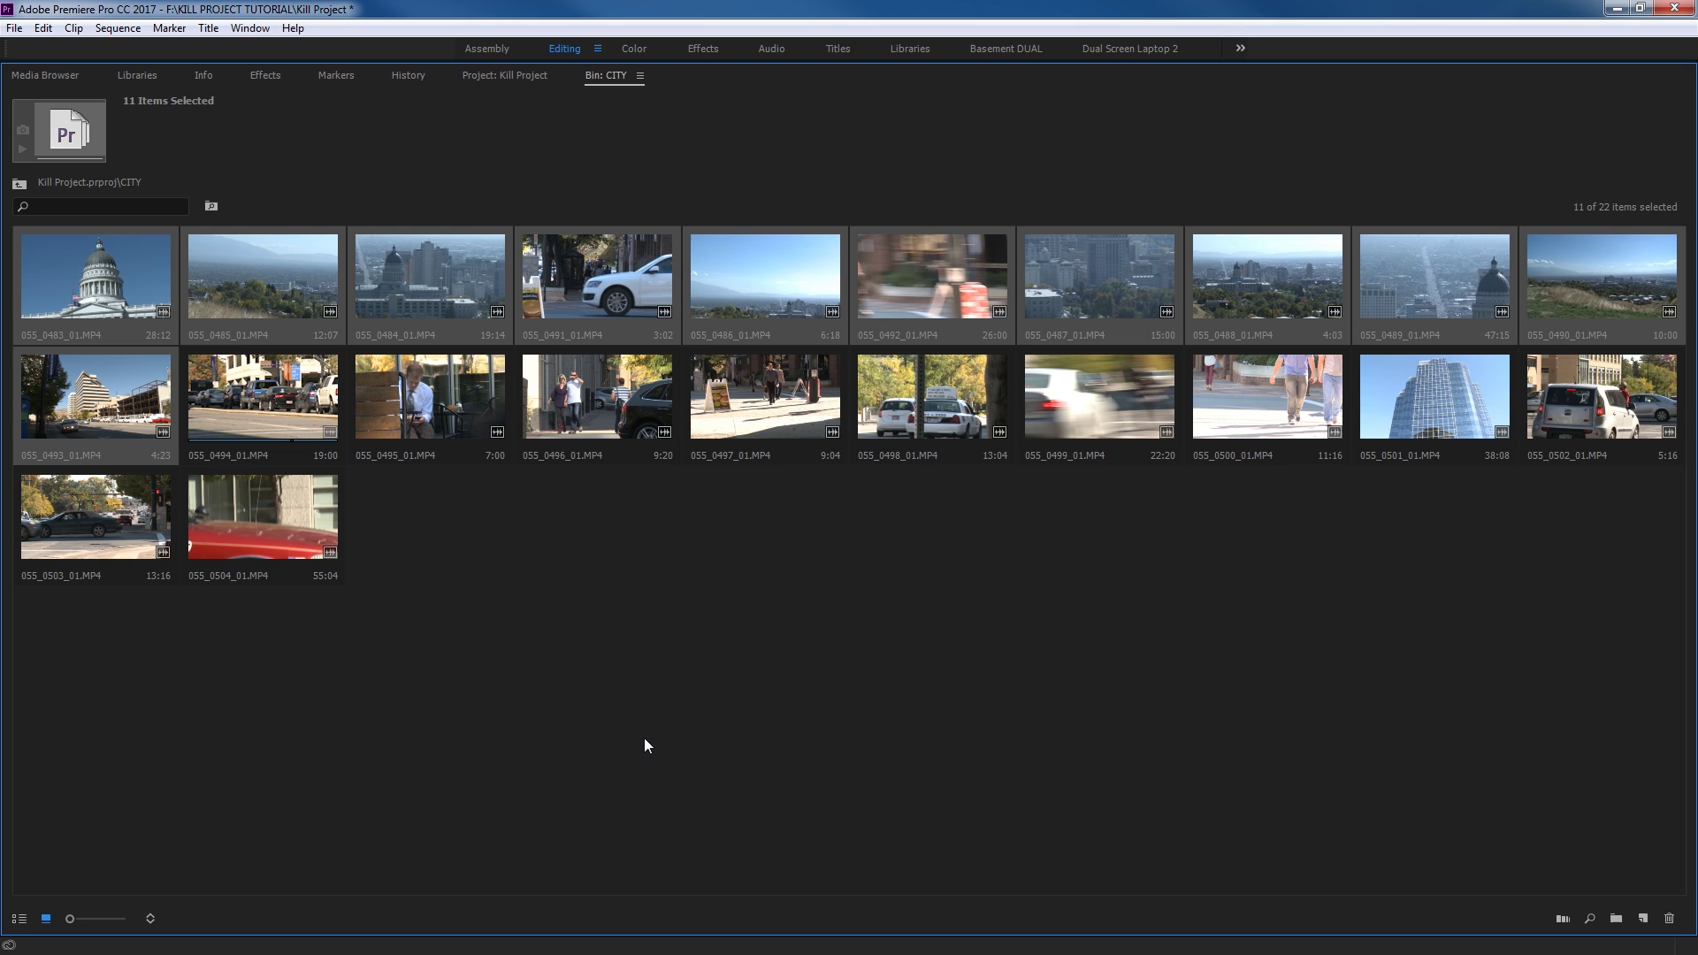
Restore the layout and try Sort Order ordering in Automate To Sequence, then dismiss it
{"action": "key", "text": "grave"}
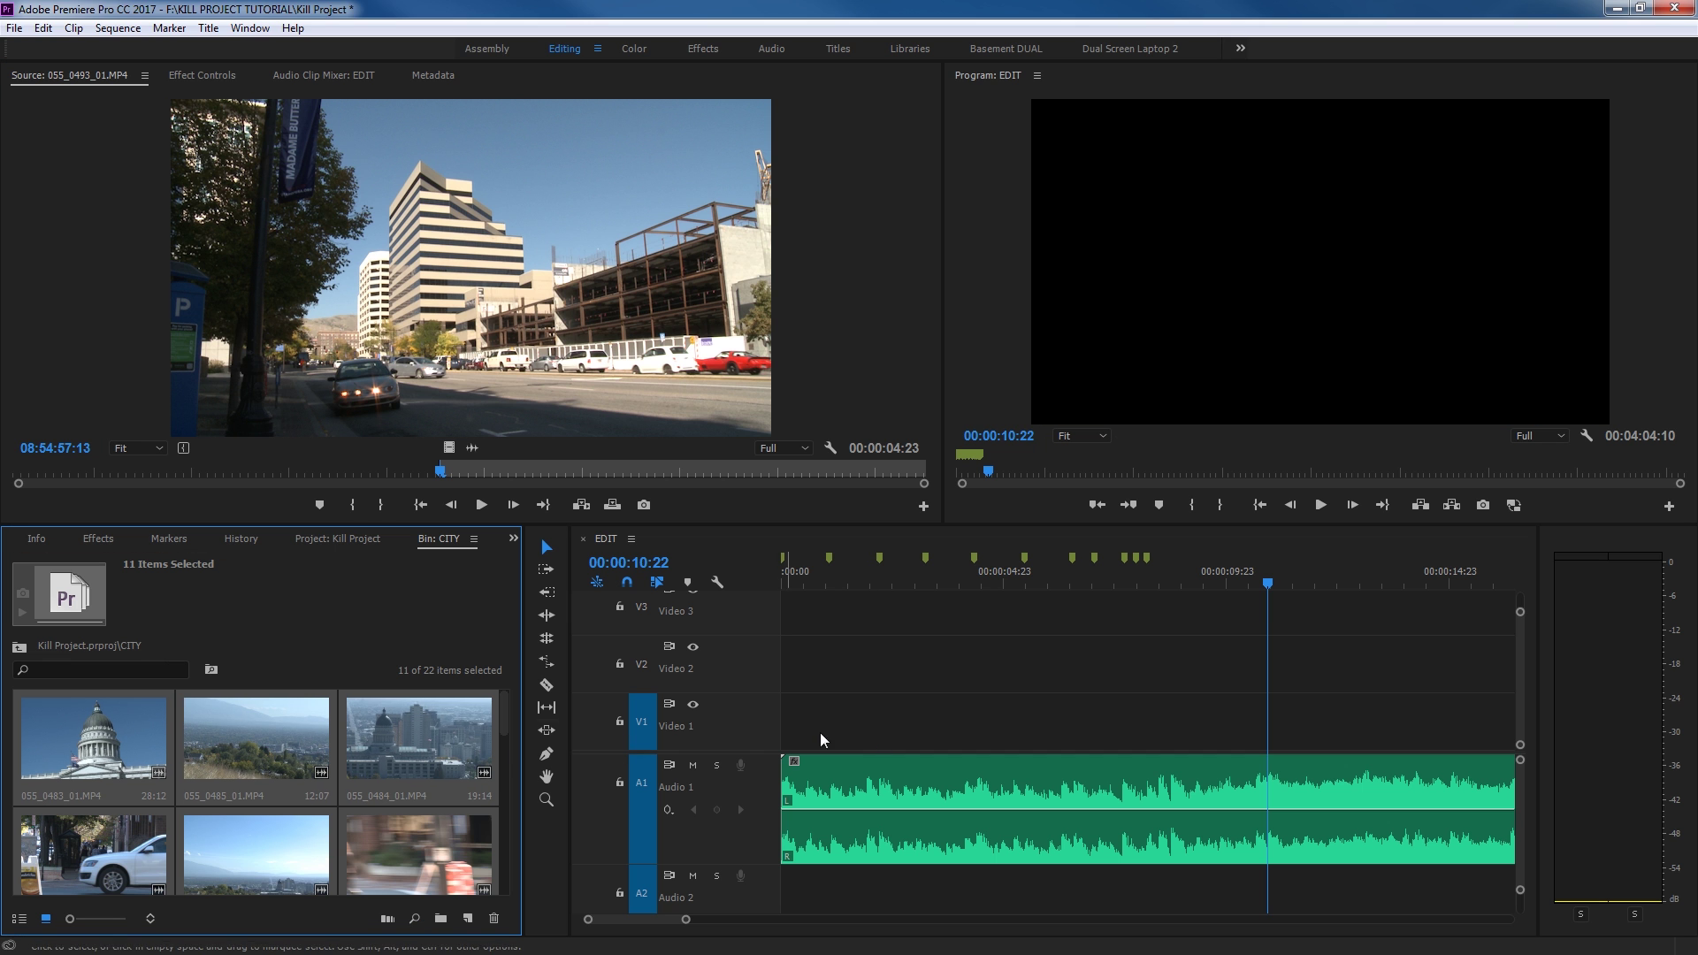
{"action": "left_click", "coordinate": [388, 918]}
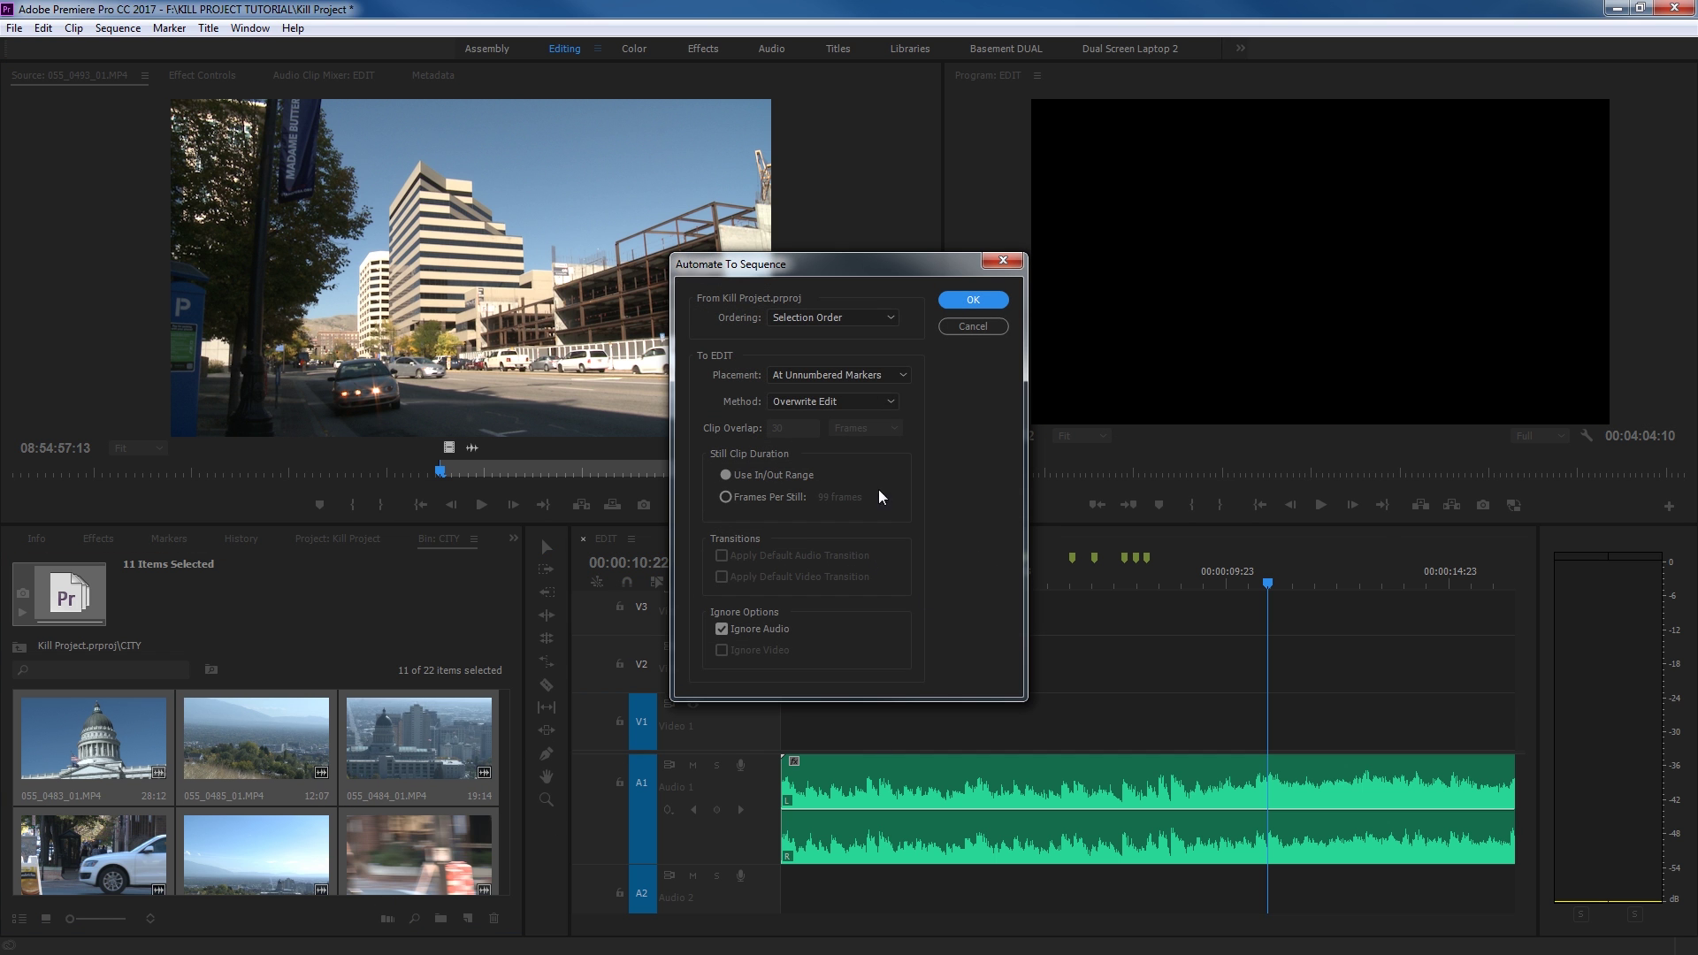
{"action": "left_click", "coordinate": [845, 316]}
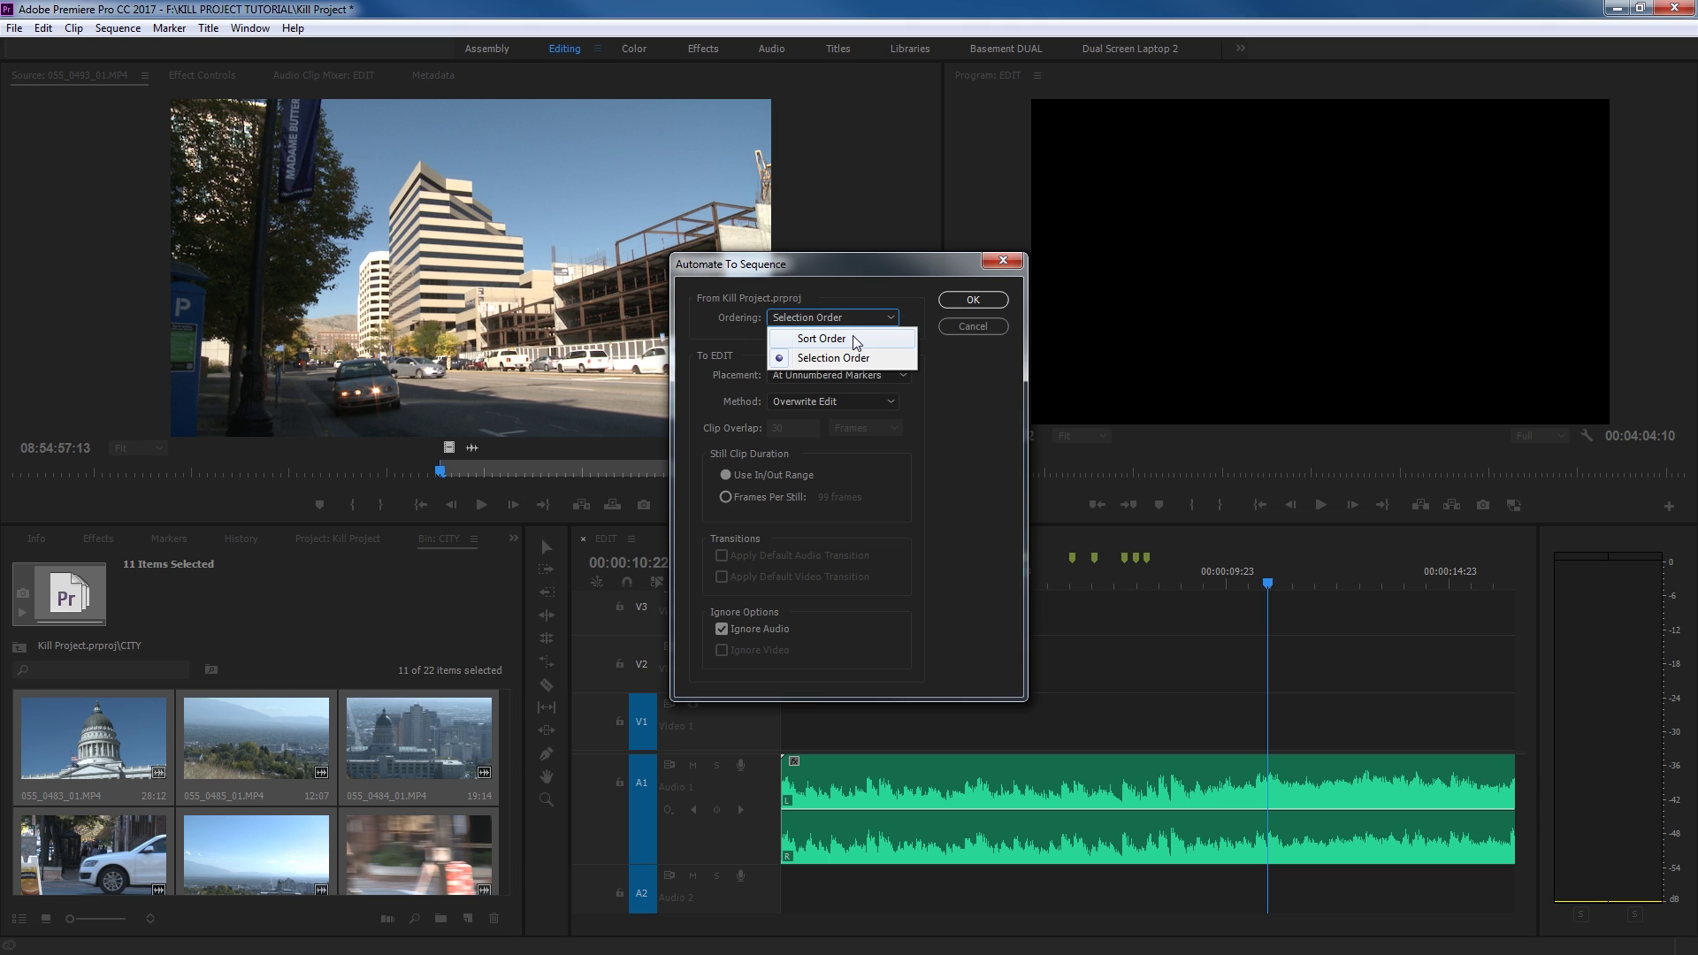
{"action": "left_click", "coordinate": [855, 338]}
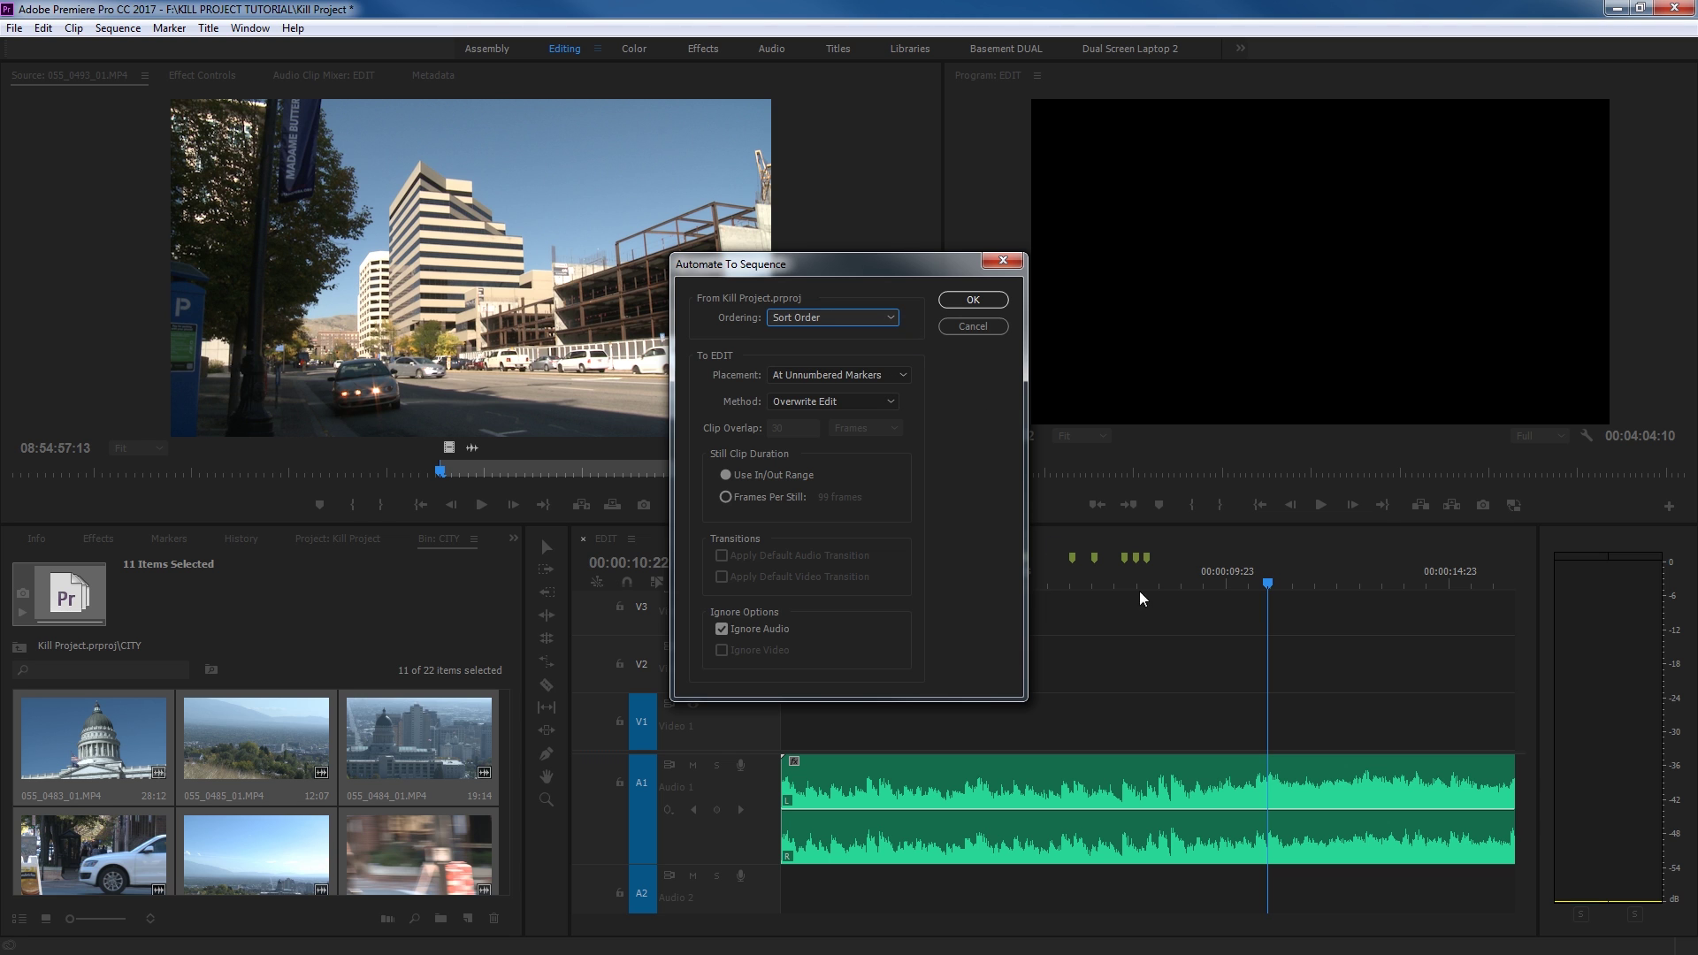
{"action": "left_click", "coordinate": [973, 326]}
Return the playhead to 00:00:00:00 and reopen Automate To Sequence with Sort Order ordering
{"action": "left_click", "coordinate": [1246, 582]}
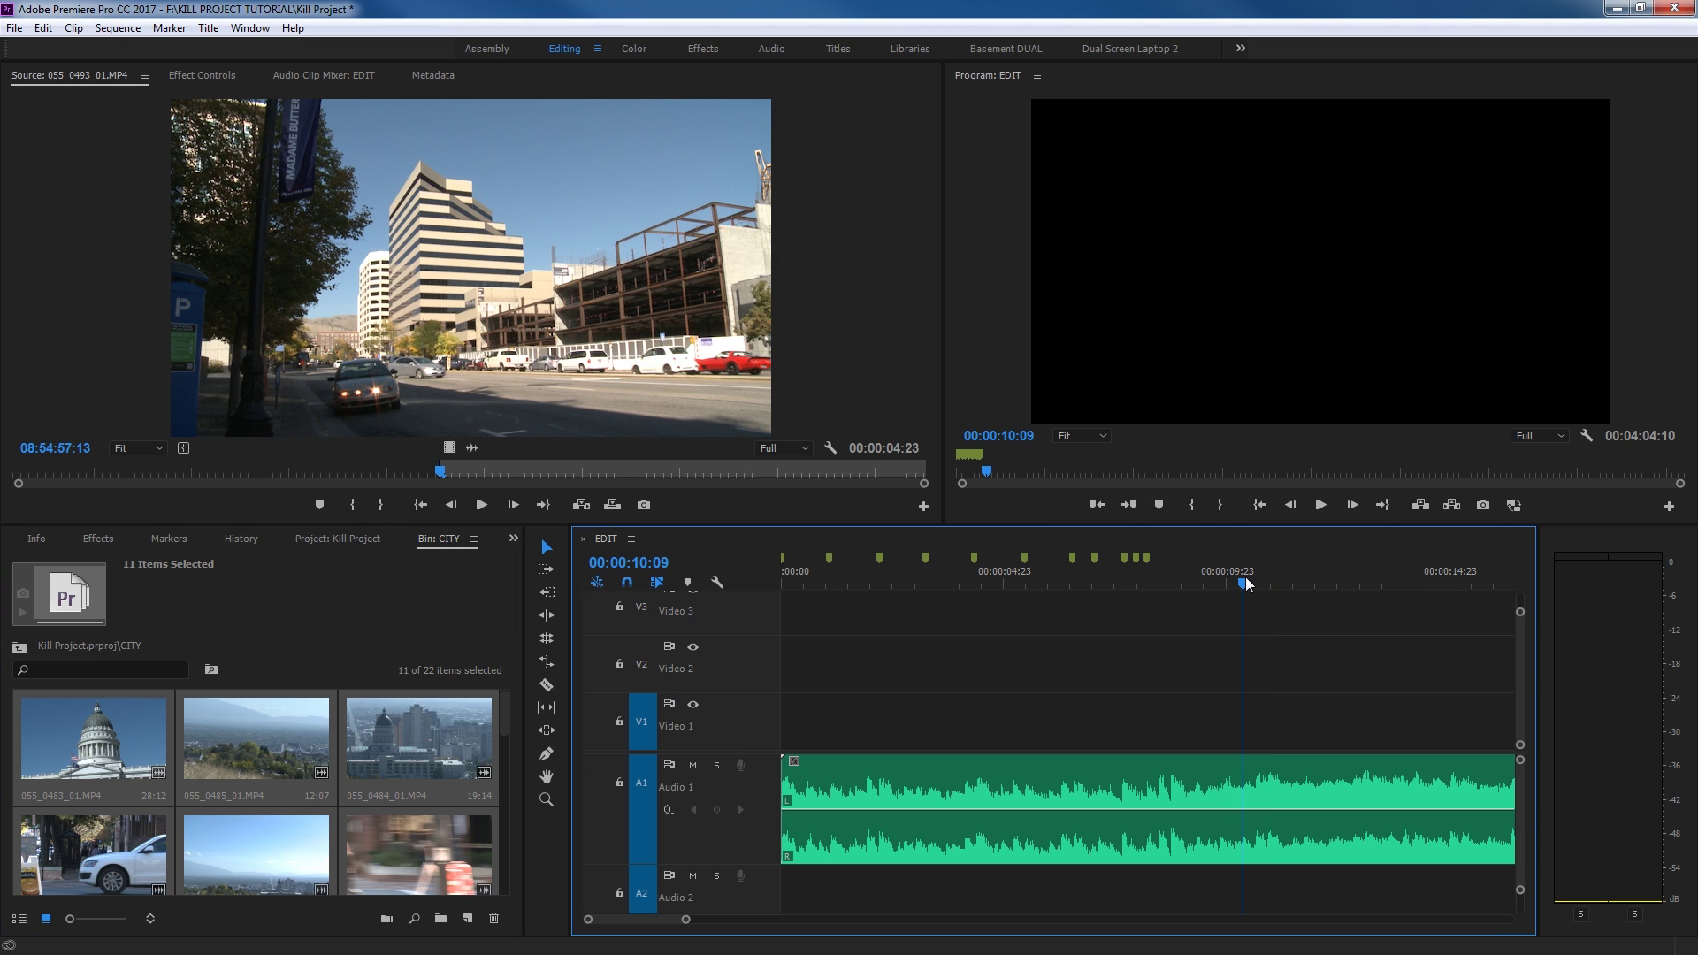
{"action": "key", "text": "Home"}
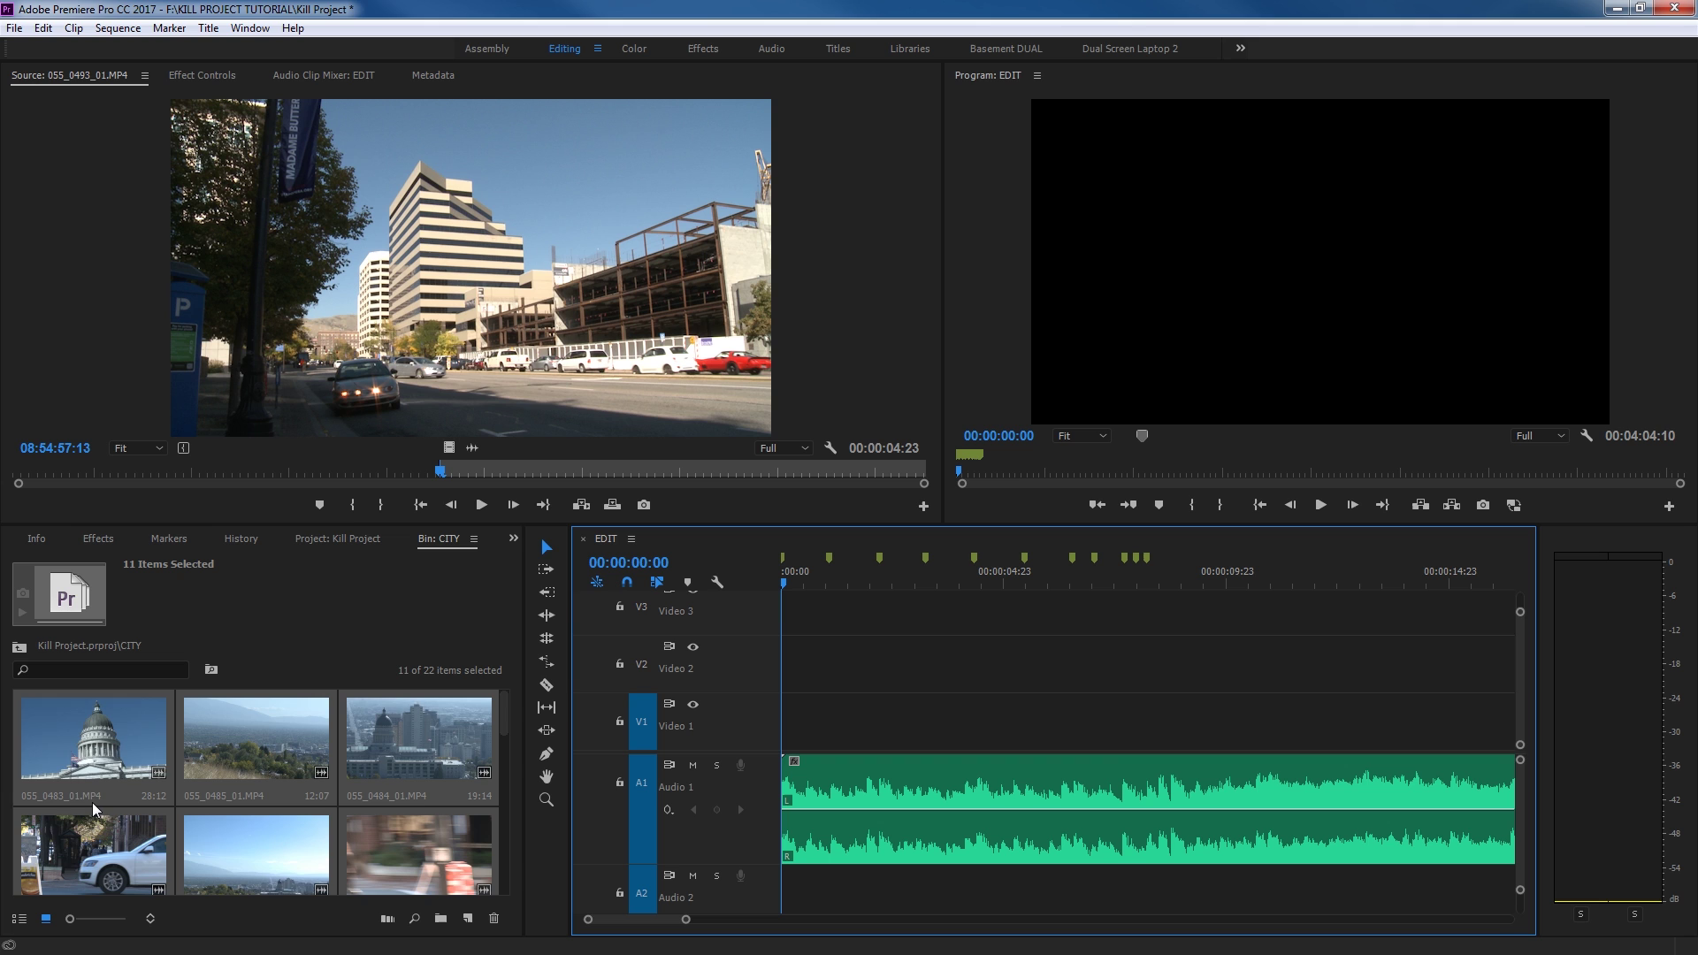
{"action": "left_click", "coordinate": [389, 918]}
{"action": "left_click", "coordinate": [830, 319]}
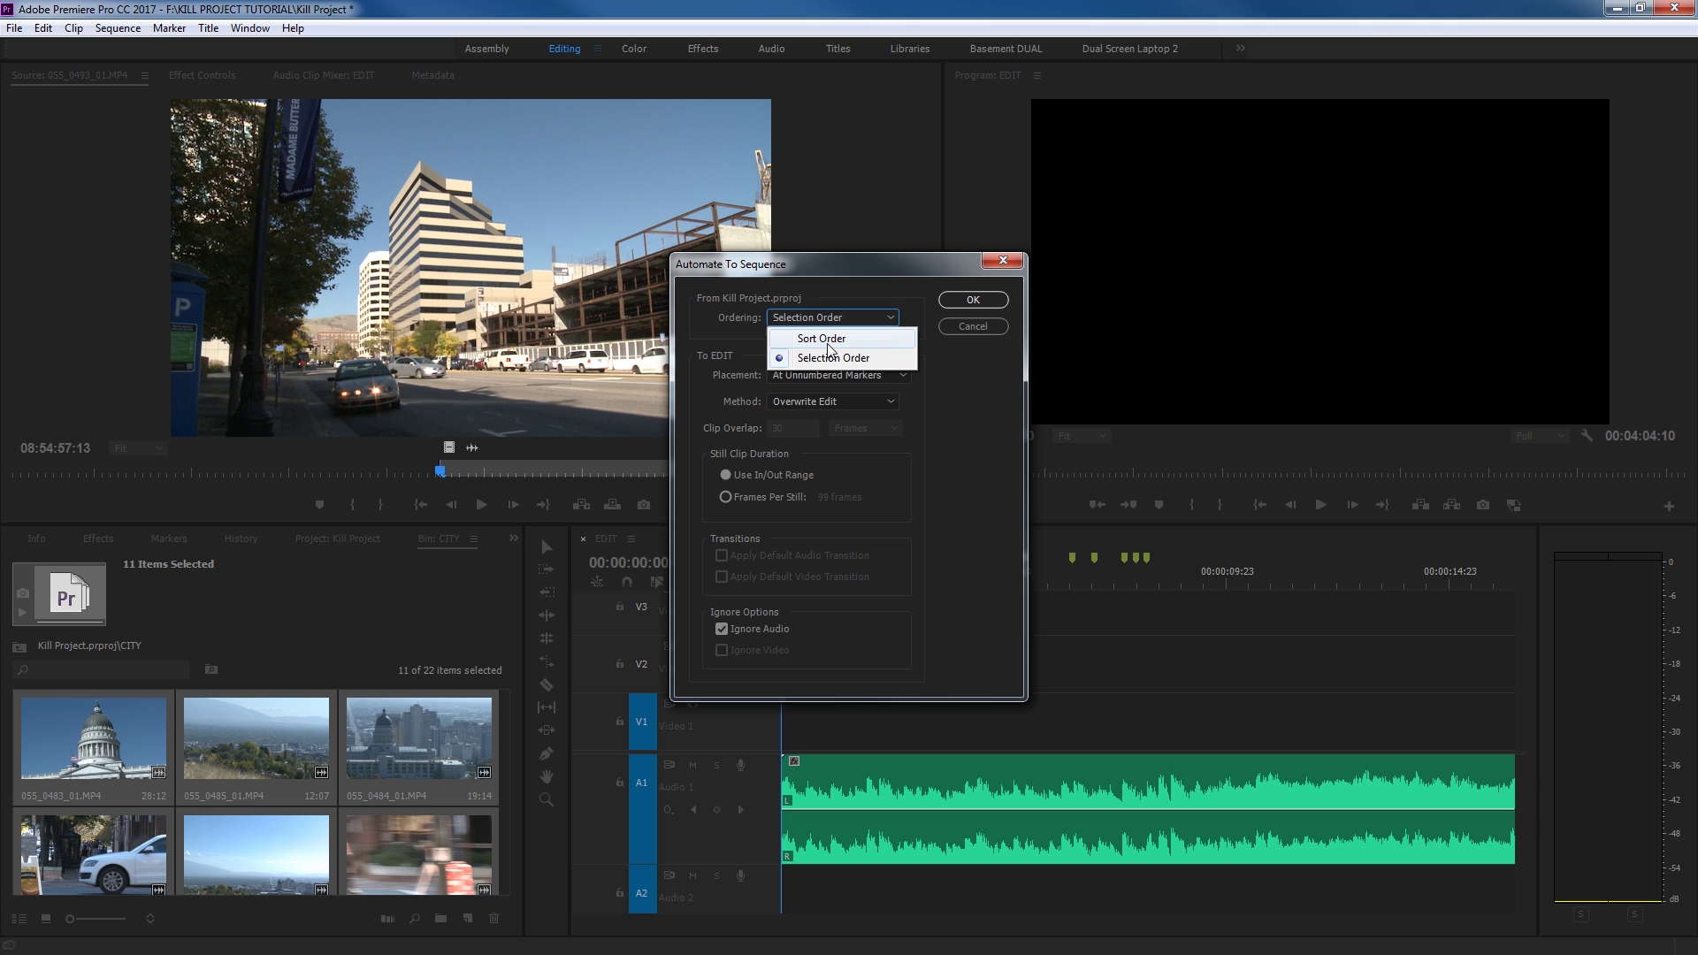
{"action": "left_click", "coordinate": [829, 341]}
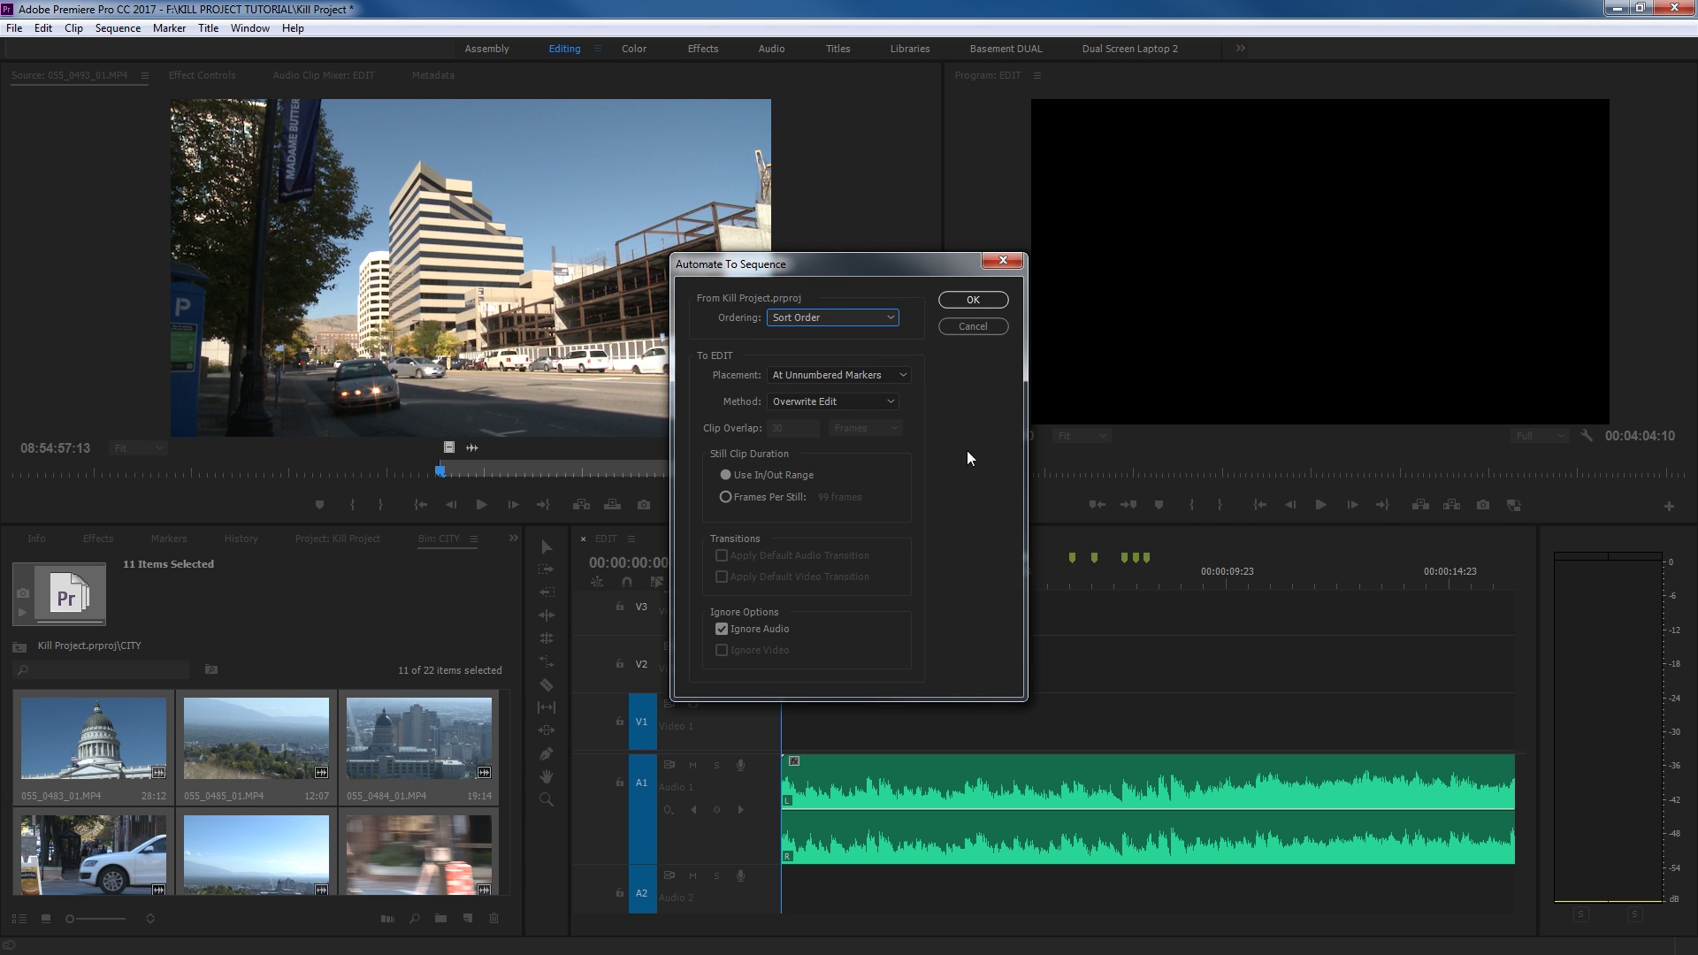
Place the eleven CITY clips on V1 at the markers in the bin's custom order, then play back the edit
{"action": "left_click", "coordinate": [972, 300]}
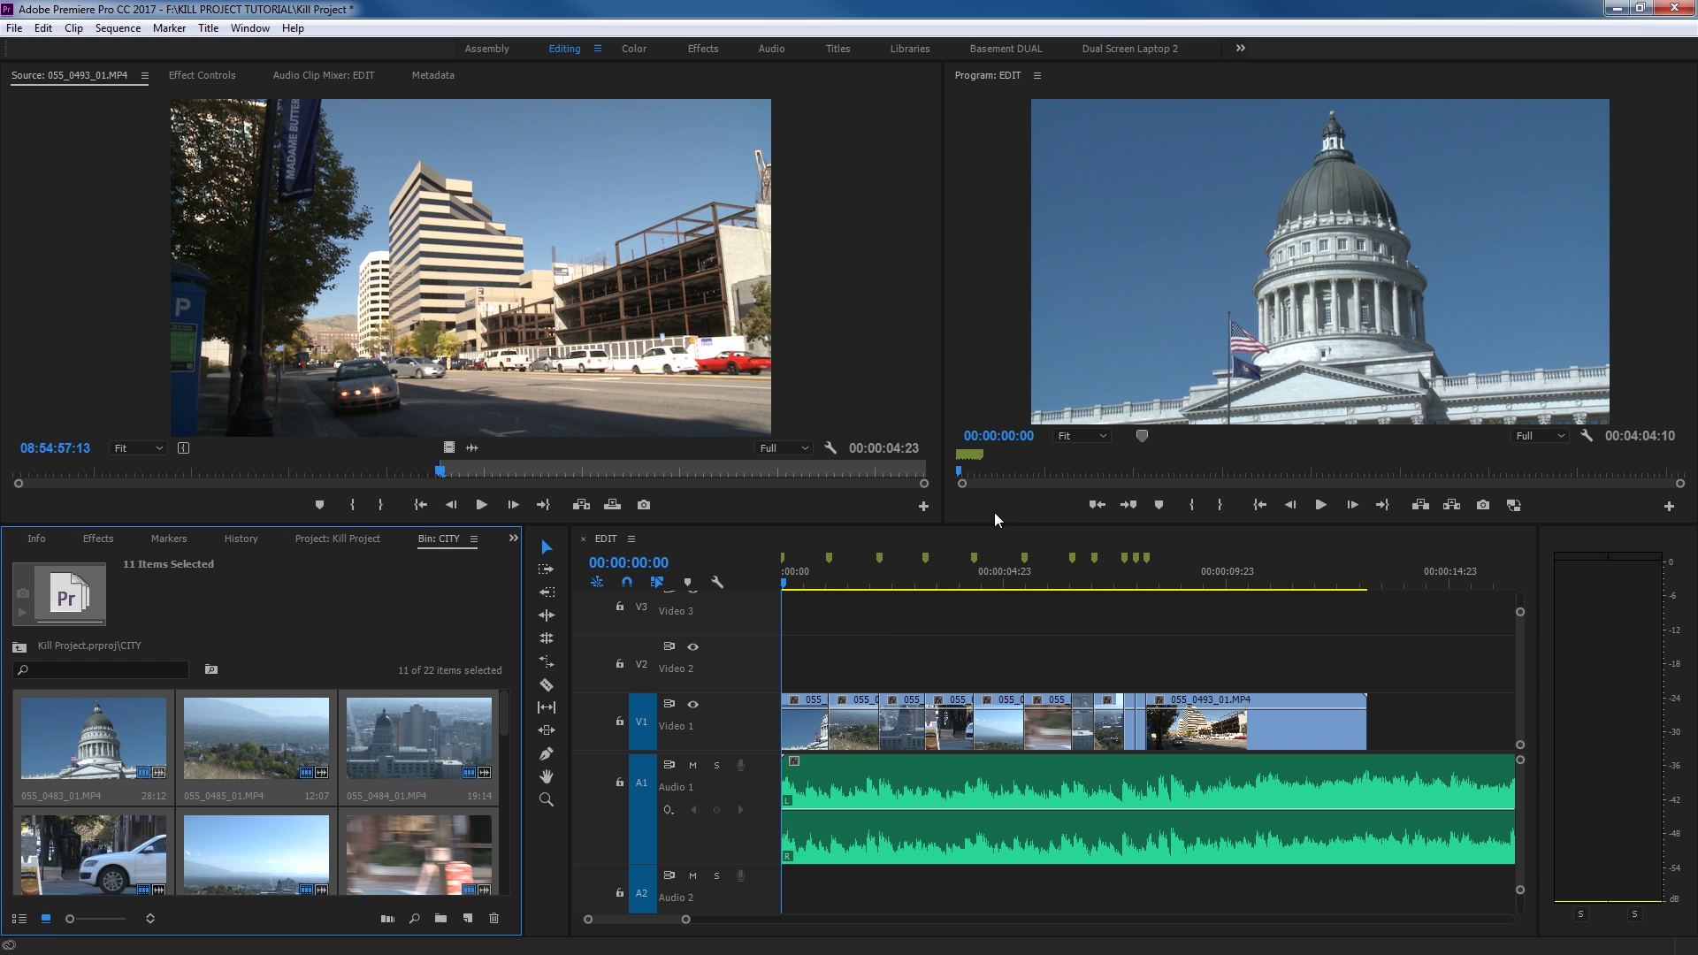
{"action": "left_click", "coordinate": [833, 588]}
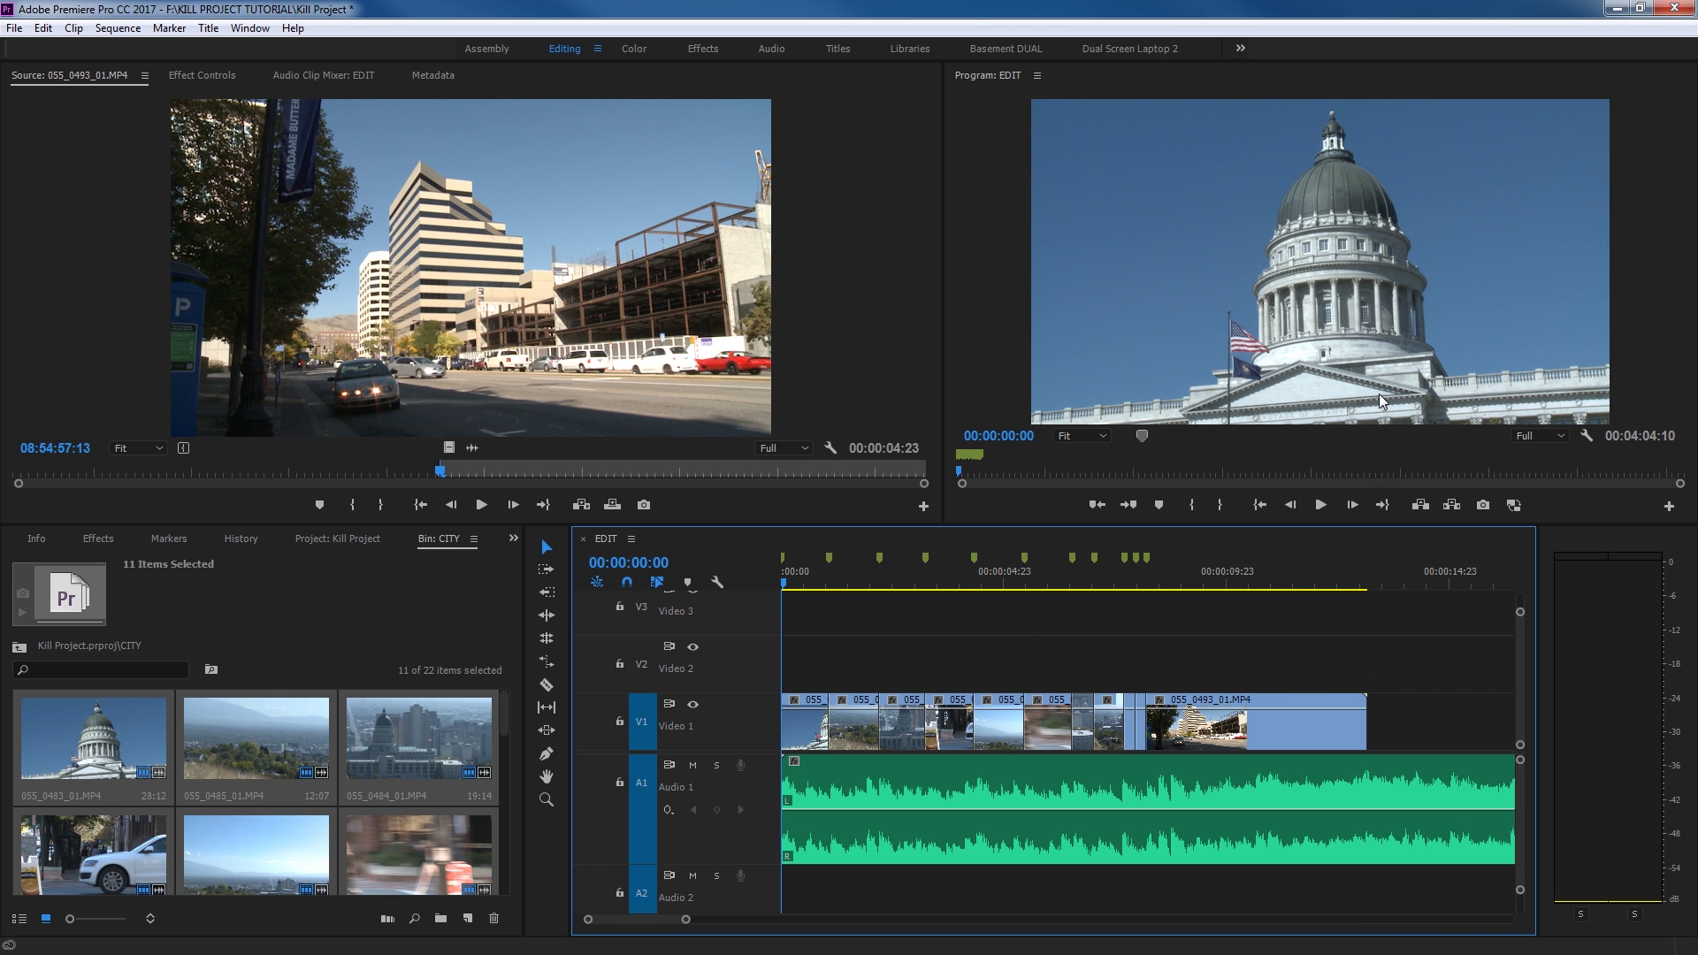
{"action": "key", "text": "space"}
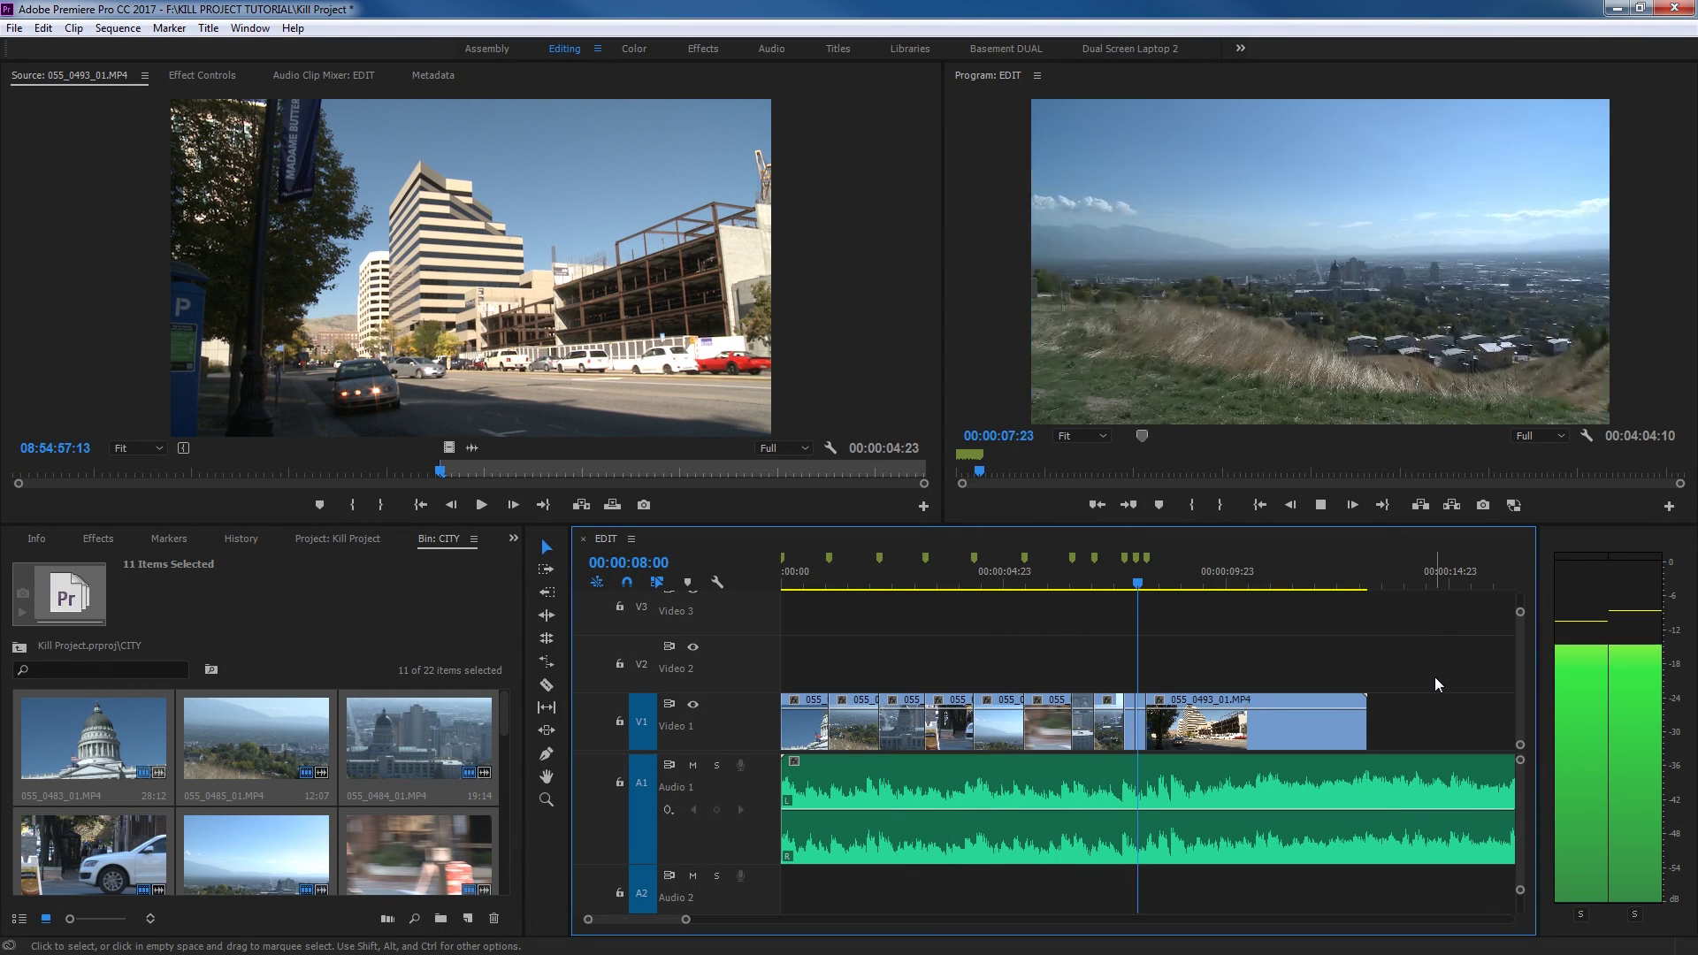
{"action": "key", "text": "space"}
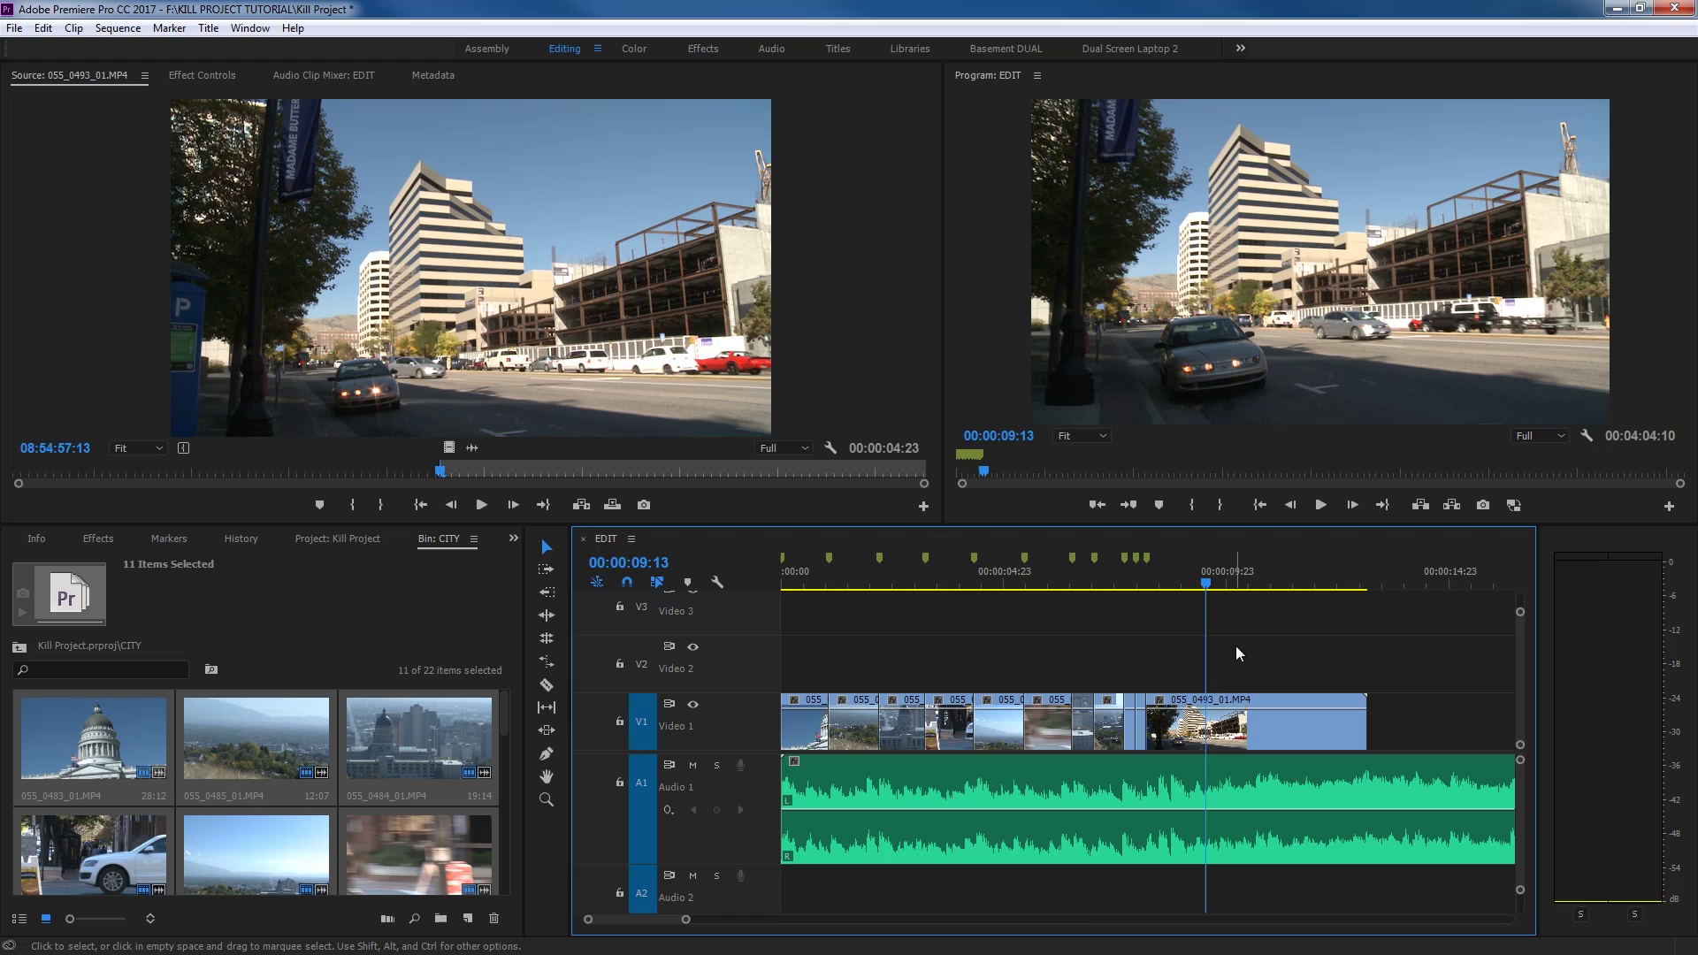